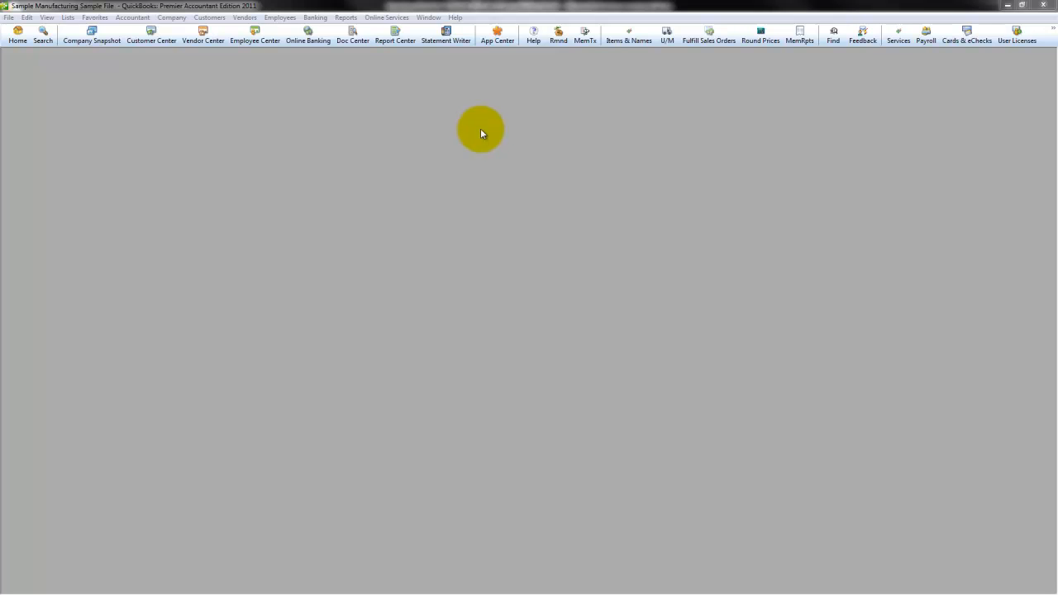
# - Open the Inventory Valuation Summary report and maximize its window
pyautogui.click(347, 17)
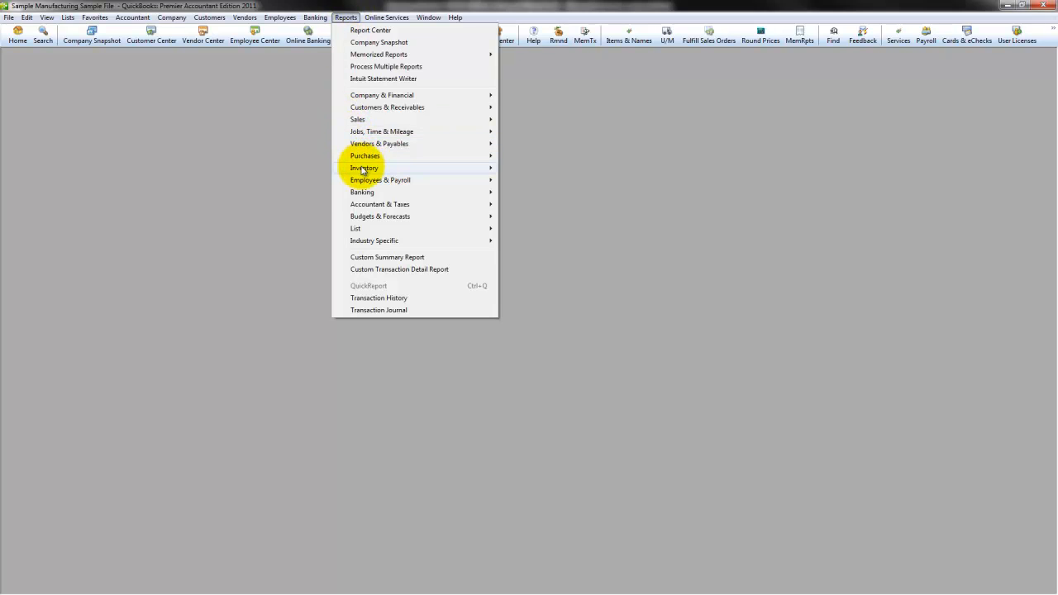
pyautogui.moveTo(364, 169)
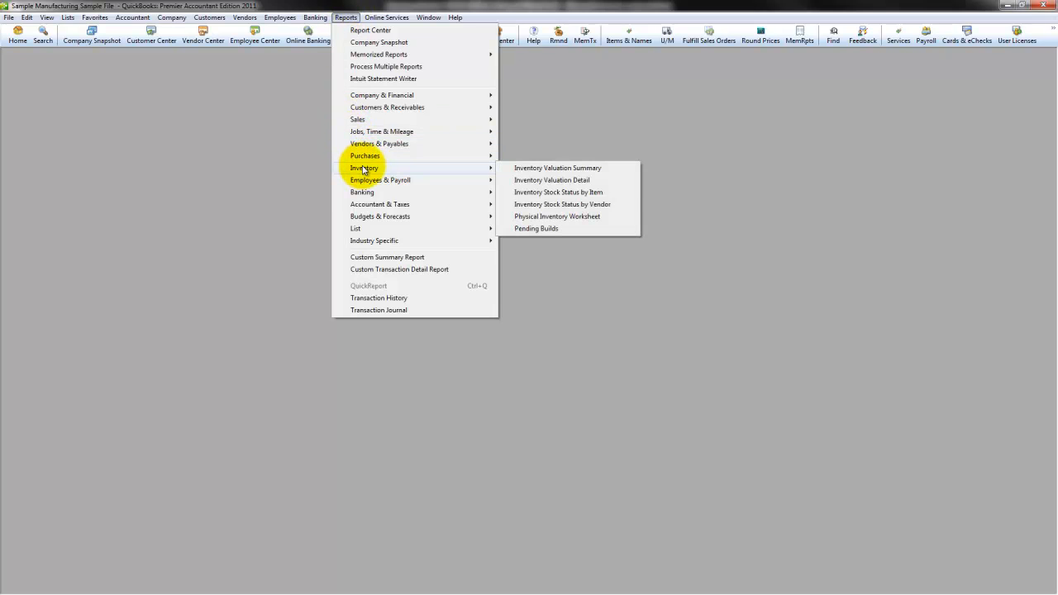
pyautogui.click(606, 169)
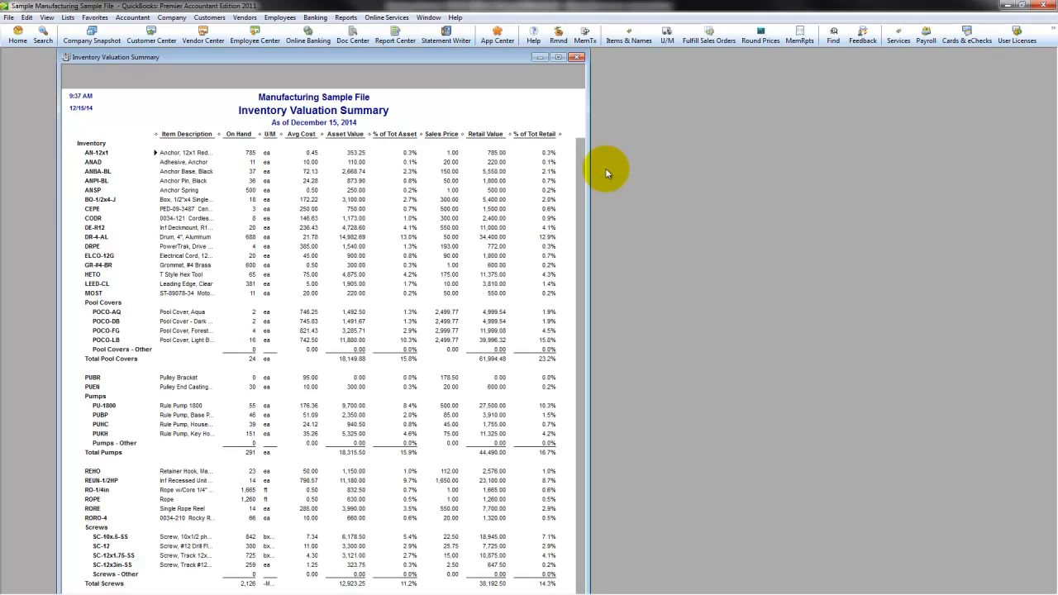
pyautogui.doubleClick(562, 64)
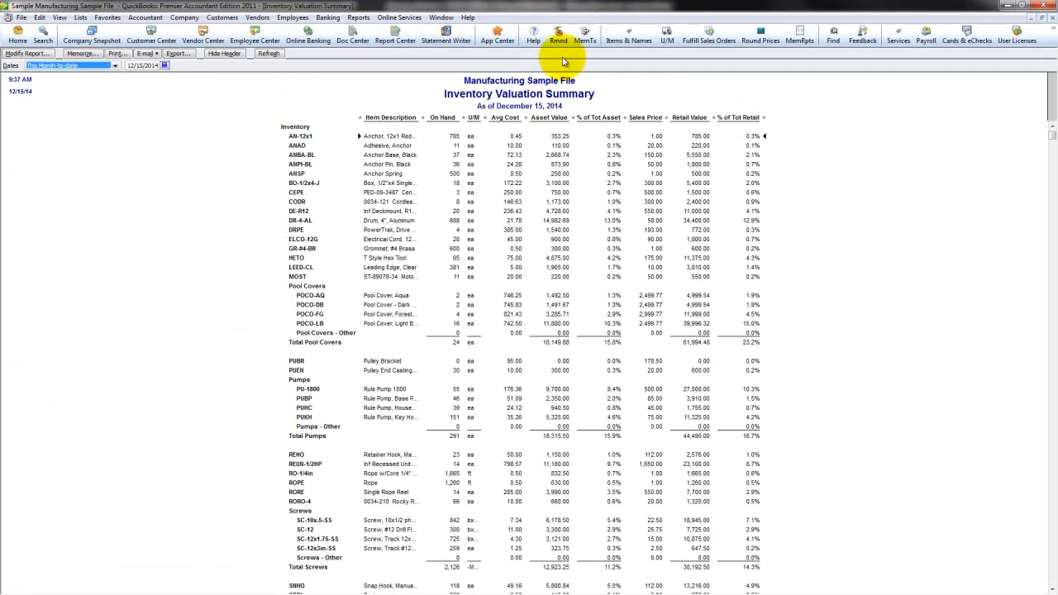
pyautogui.click(458, 136)
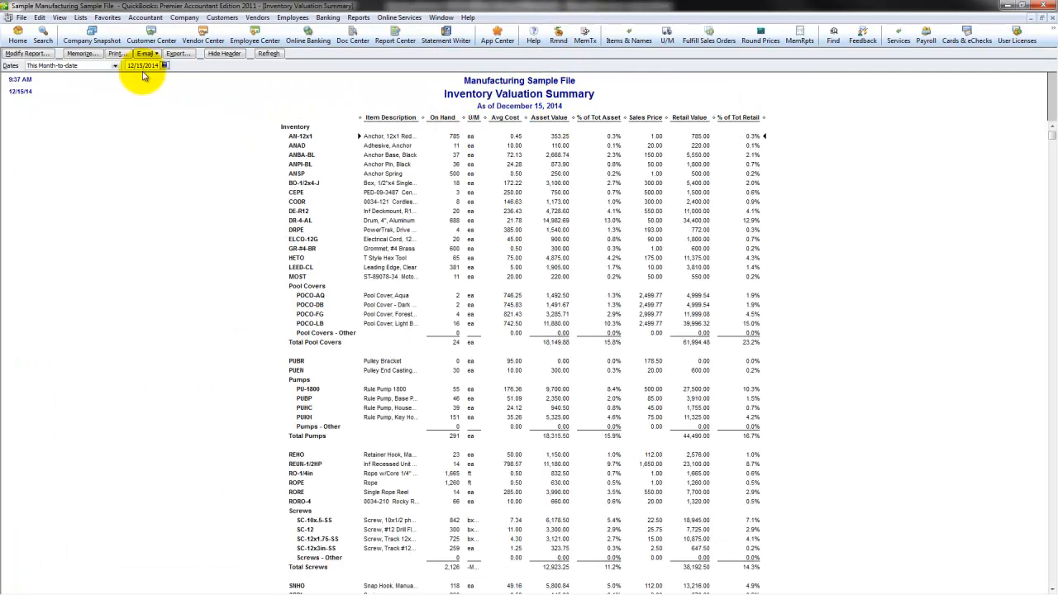
# - Review the advanced export options and export the Inventory Valuation Summary report to a new Excel workbook
pyautogui.click(179, 55)
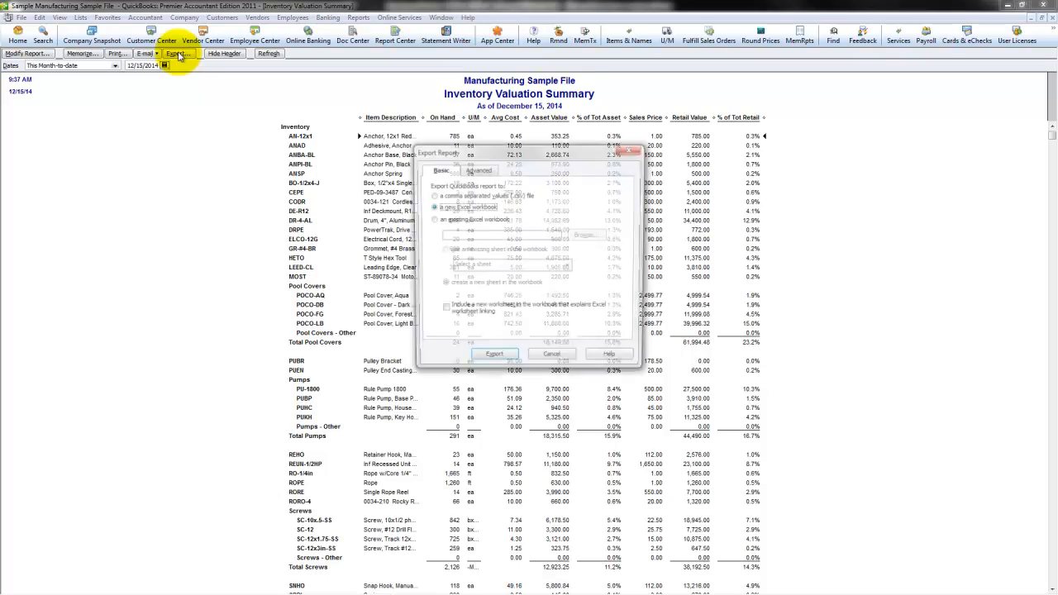
pyautogui.click(476, 170)
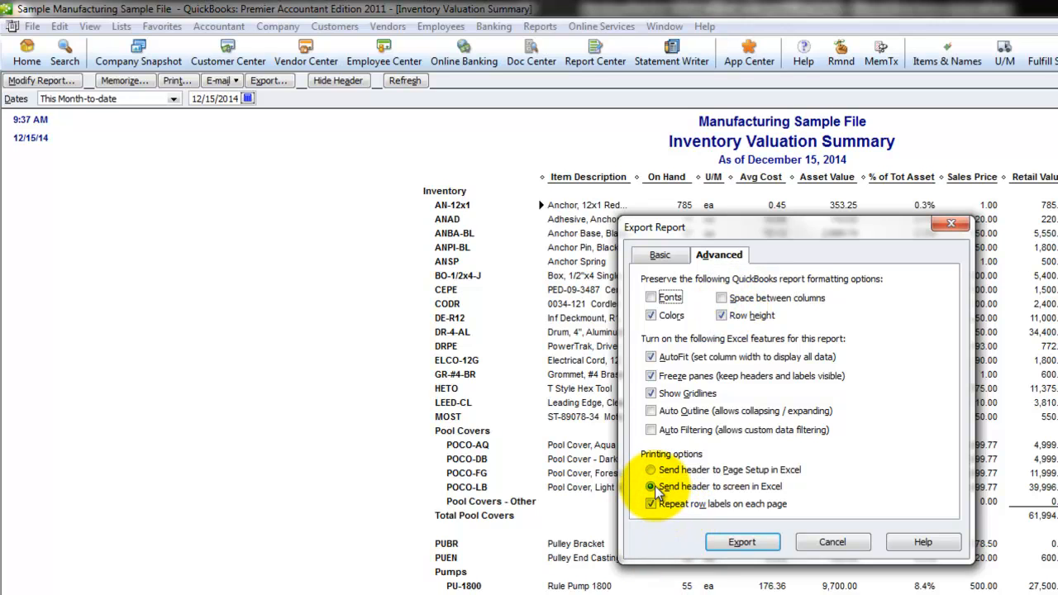
pyautogui.click(671, 255)
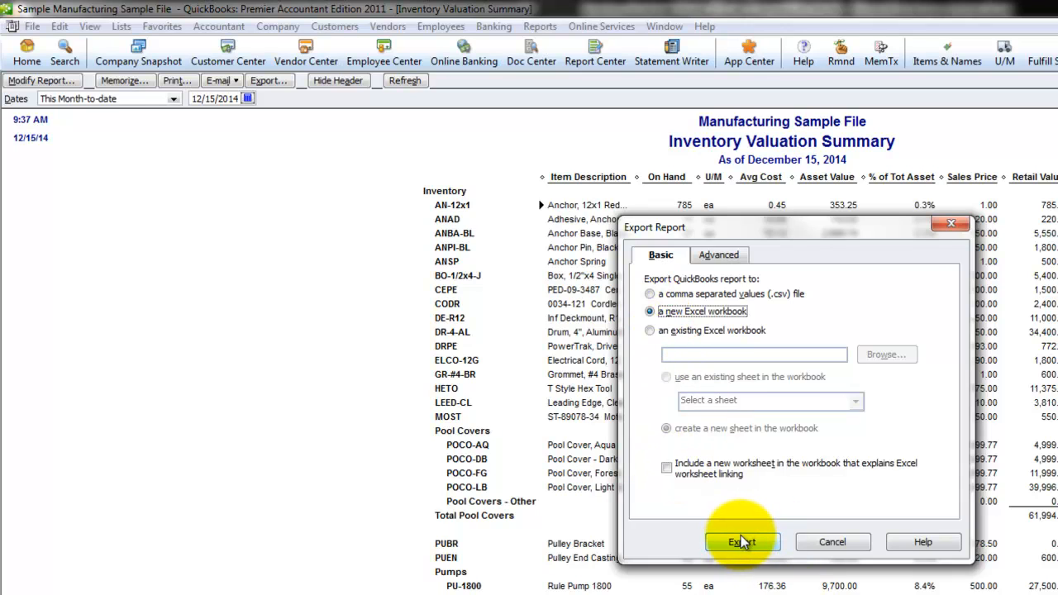
pyautogui.click(717, 254)
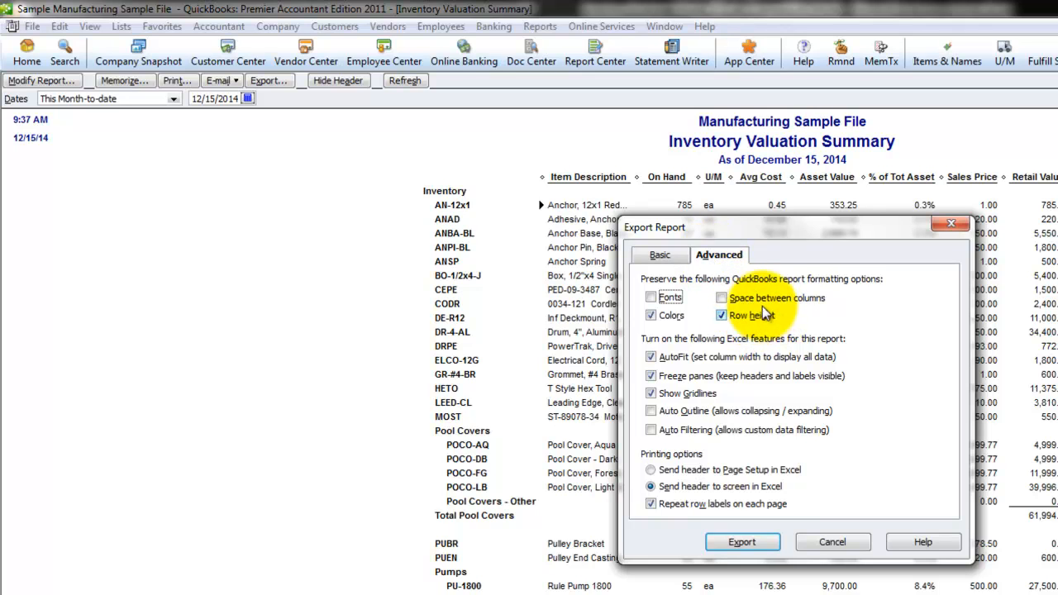
pyautogui.click(729, 547)
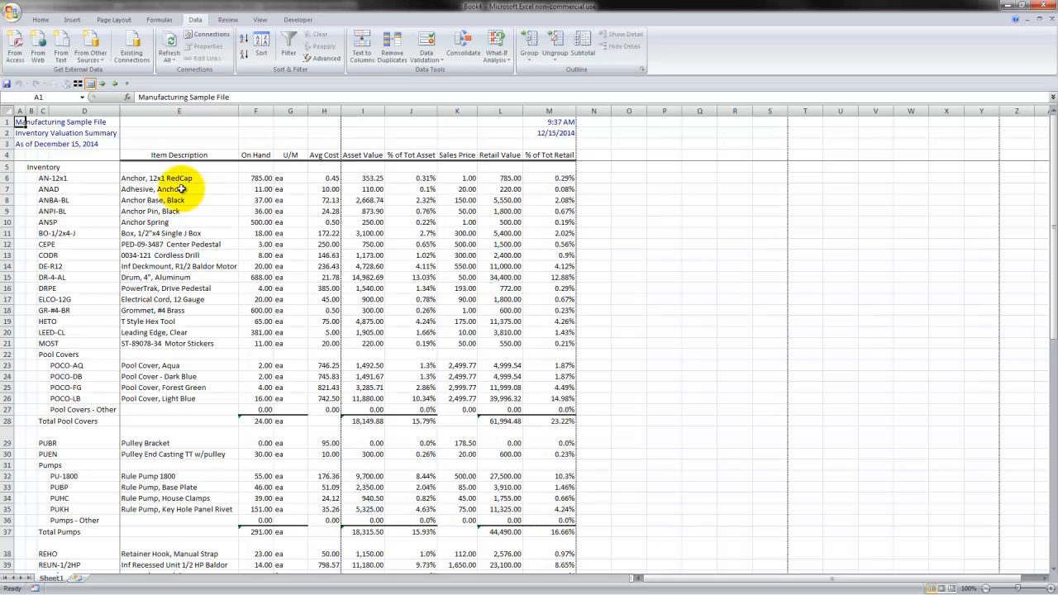
# - AutoFit the widths of columns A through D to their contents
pyautogui.click(19, 110)
pyautogui.moveTo(19, 111); pyautogui.dragTo(102, 118)
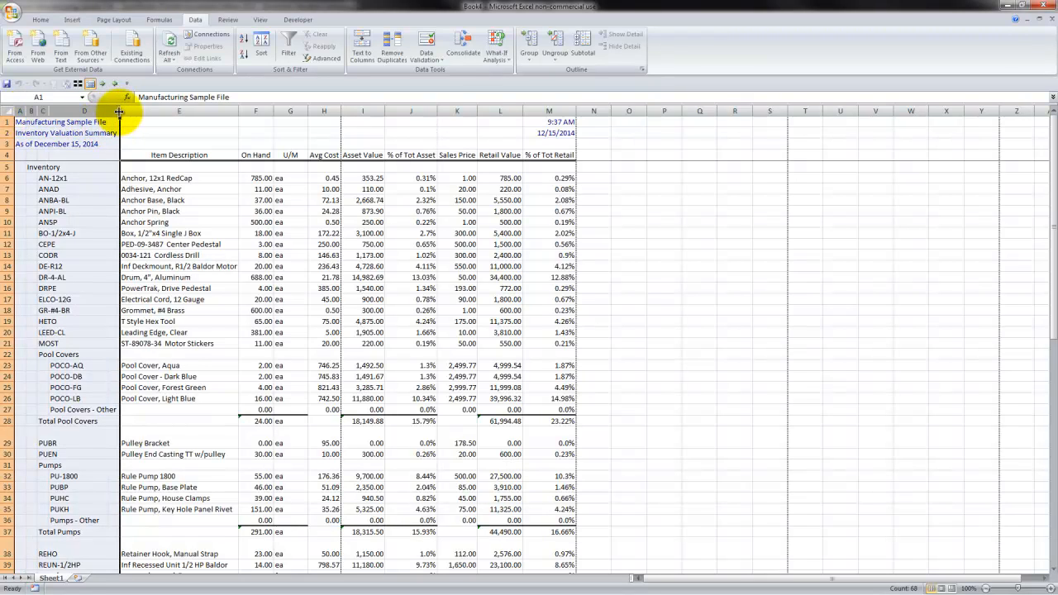
pyautogui.doubleClick(119, 111)
pyautogui.click(158, 155)
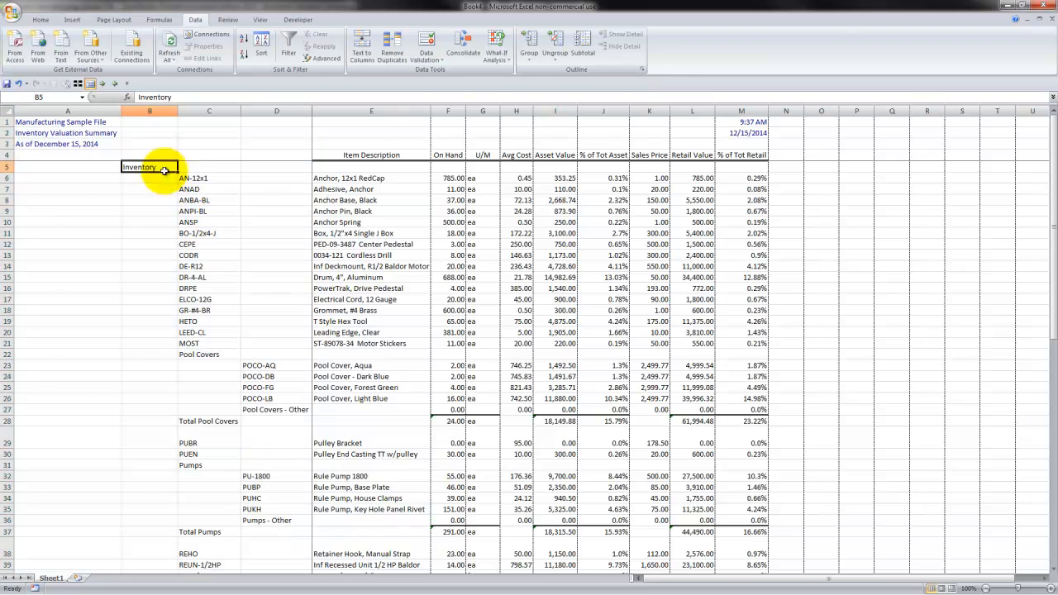
# - Insert a blank row above the column headers in row 4
pyautogui.click(189, 154)
pyautogui.hotkey('ctrl', 'shift', 'Right')
pyautogui.hotkey('ctrl', 'shift', 'Right')
pyautogui.hotkey('ctrl', 'shift', 'Right')
pyautogui.hotkey('ctrl', '+')
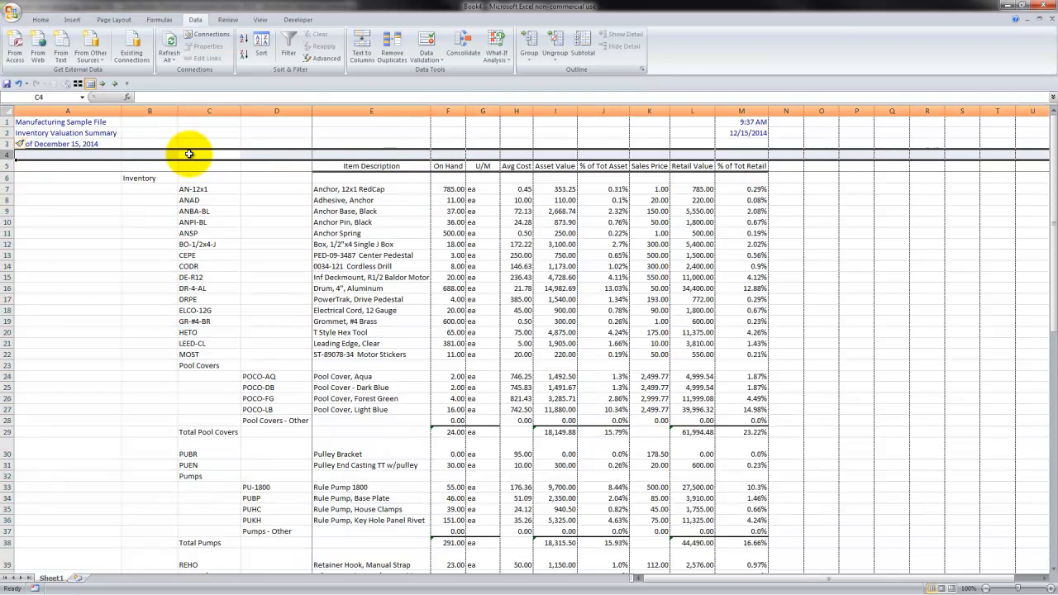
# - Move the three report title lines from A1:A3 to B1:B3
pyautogui.press('Home')
pyautogui.hotkey('ctrl', 'Up')
pyautogui.hotkey('ctrl', 'Up')
pyautogui.hotkey('ctrl', 'shift', 'Down')
pyautogui.hotkey('ctrl', 'x')
pyautogui.press('Right')
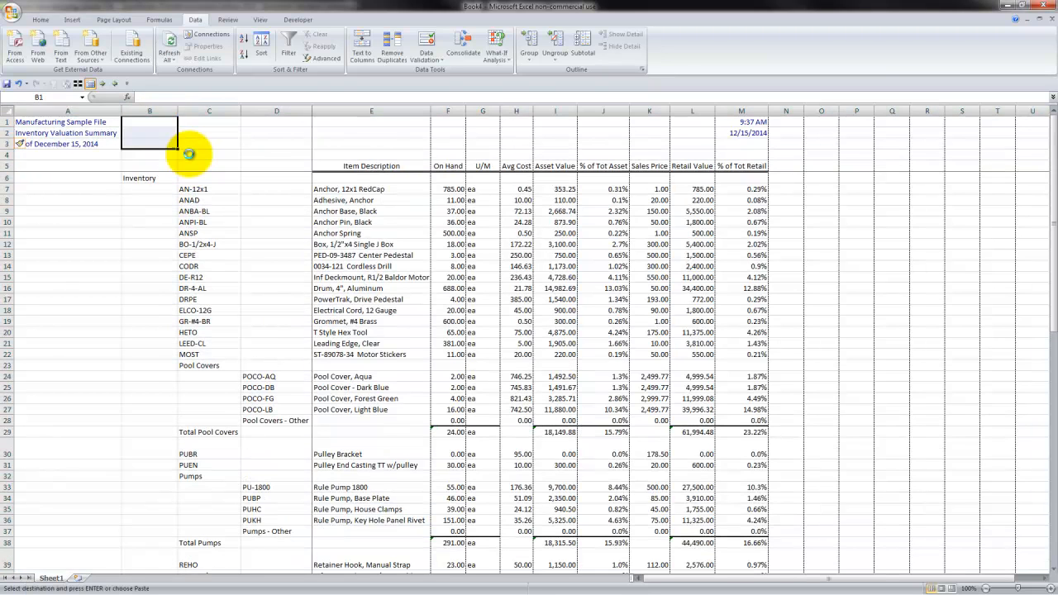
pyautogui.hotkey('ctrl', 'v')
# - Move the TOTAL label from A70 to column B and delete the emptied column A
pyautogui.press('Left')
pyautogui.hotkey('ctrl', 'Down')
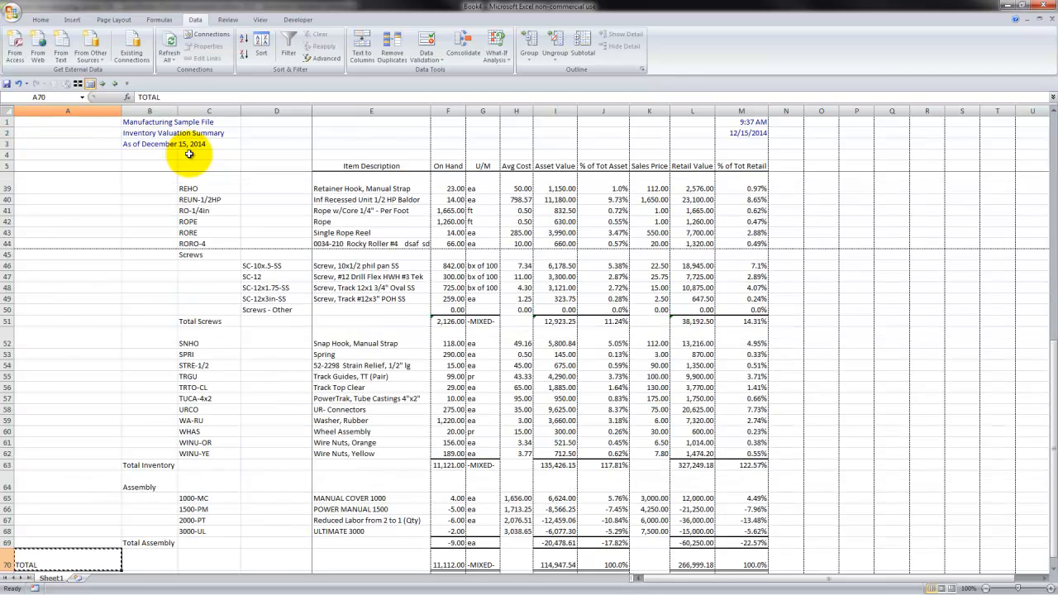
pyautogui.press('Right')
pyautogui.hotkey('ctrl', 'v')
pyautogui.press('Left')
pyautogui.hotkey('ctrl', 'Up')
pyautogui.hotkey('ctrl', 'space')
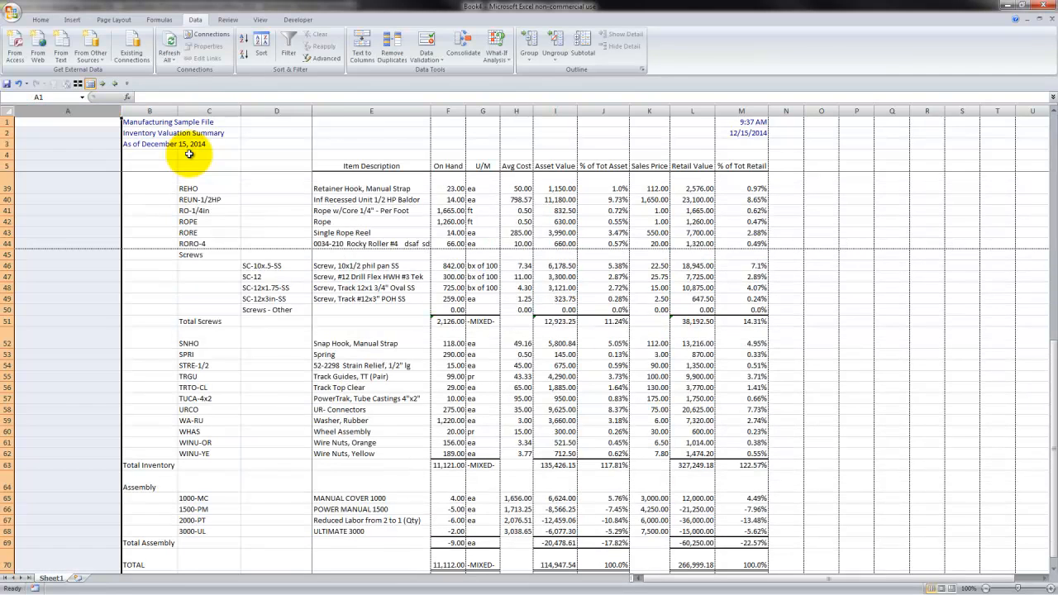
pyautogui.hotkey('ctrl', '-')
# - Enter the headers Item Type, Item and Sub-Item in cells A5 through C5
pyautogui.press('Down')
pyautogui.press('Down')
pyautogui.hotkey('ctrl', 'Down')
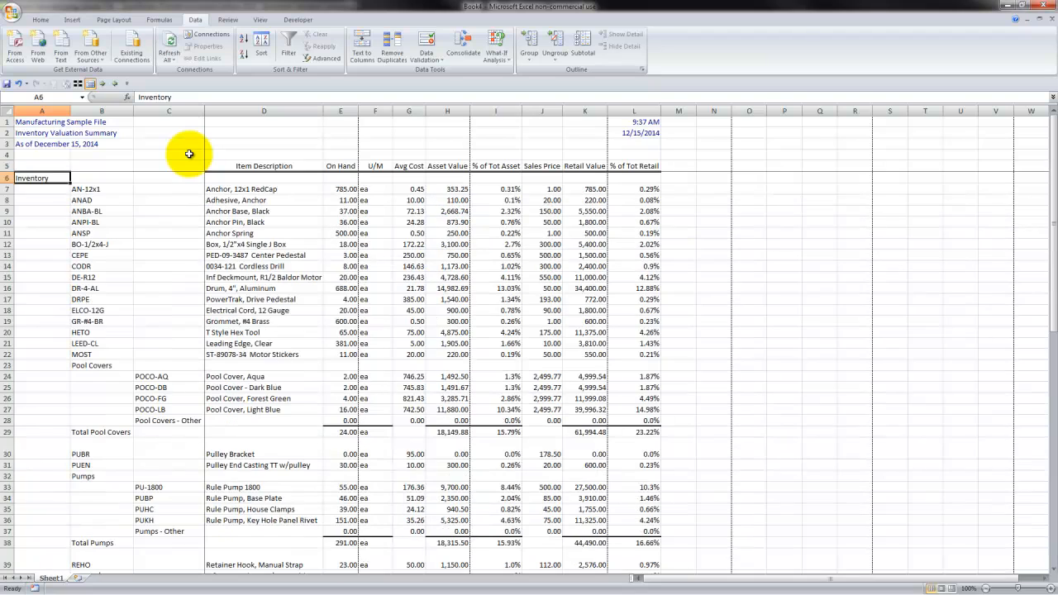
pyautogui.press('Up')
pyautogui.write('Item')
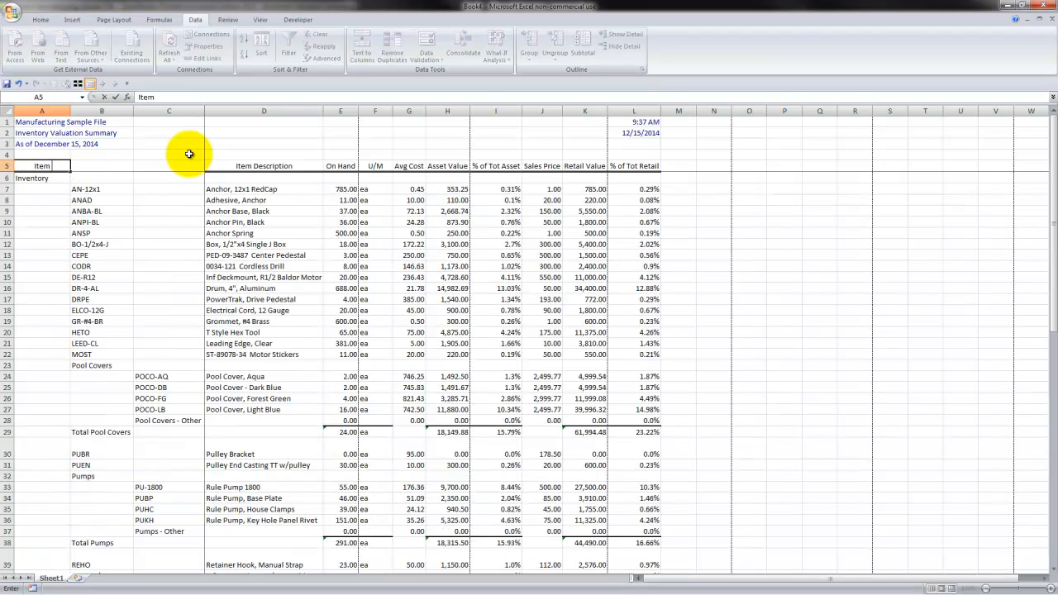
pyautogui.write(' Type')
pyautogui.press('Tab')
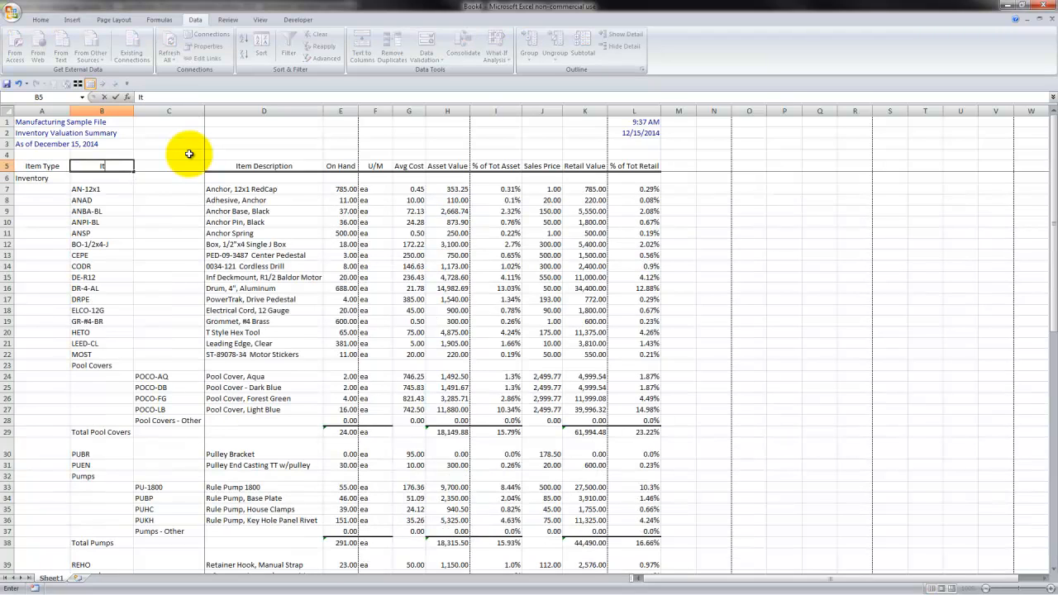
pyautogui.write('Item')
pyautogui.press('Tab')
pyautogui.write('Sub')
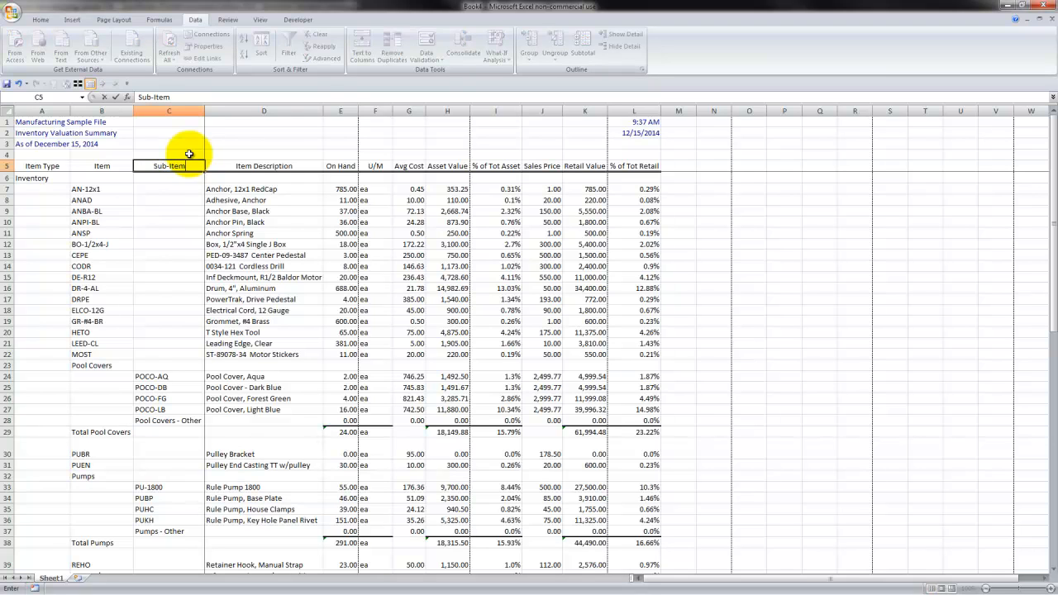
# - Insert a new column before Item Description and give it the header "Full Item name" in D5
pyautogui.press('Tab')
pyautogui.hotkey('ctrl', 'space')
pyautogui.hotkey('ctrl', 'shift', '+')
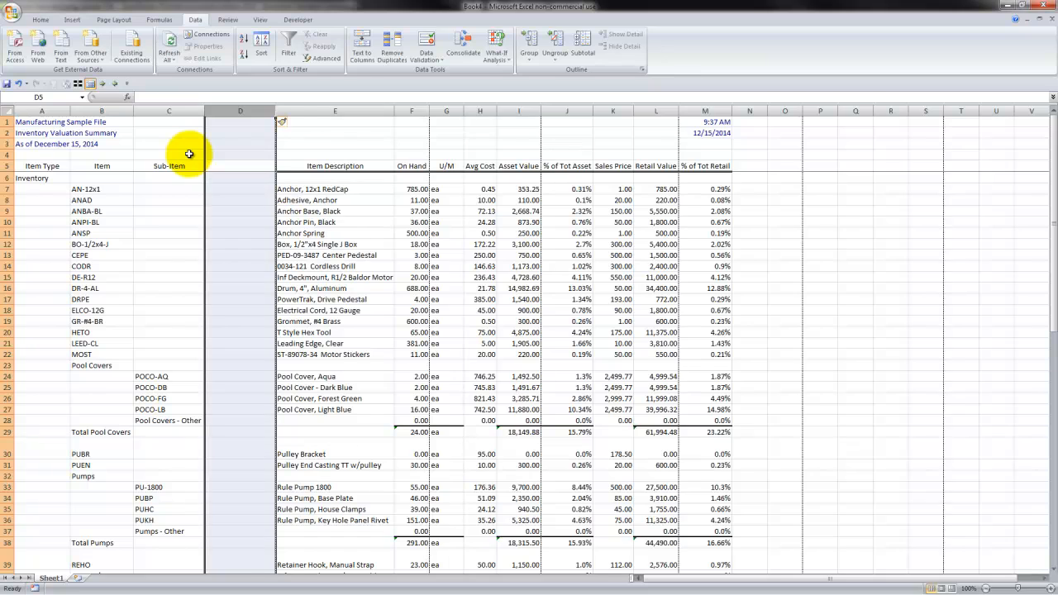
pyautogui.hotkey('shift', 'BackSpace')
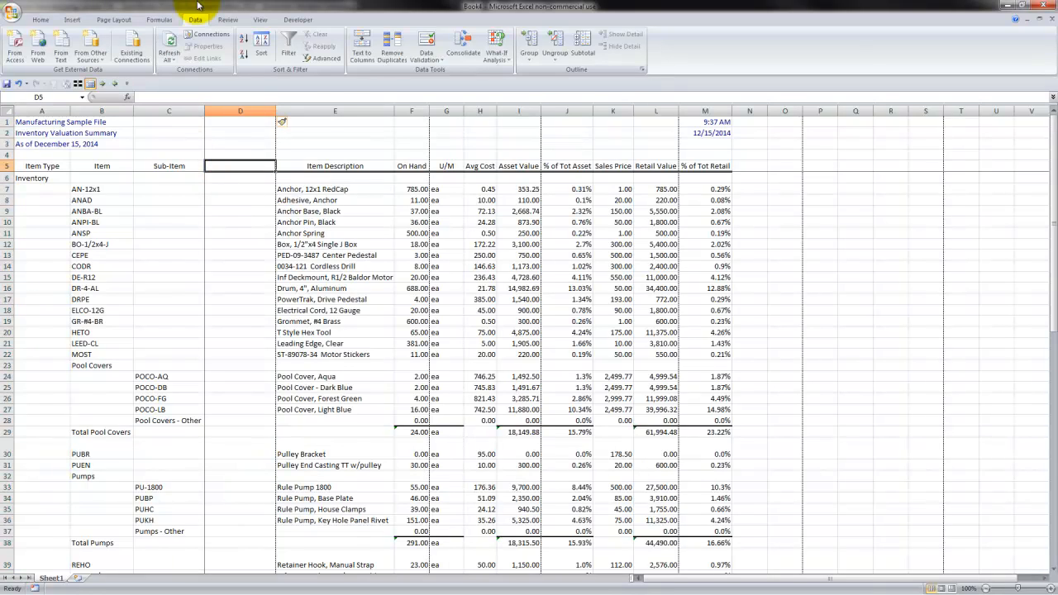
pyautogui.write('Full Item')
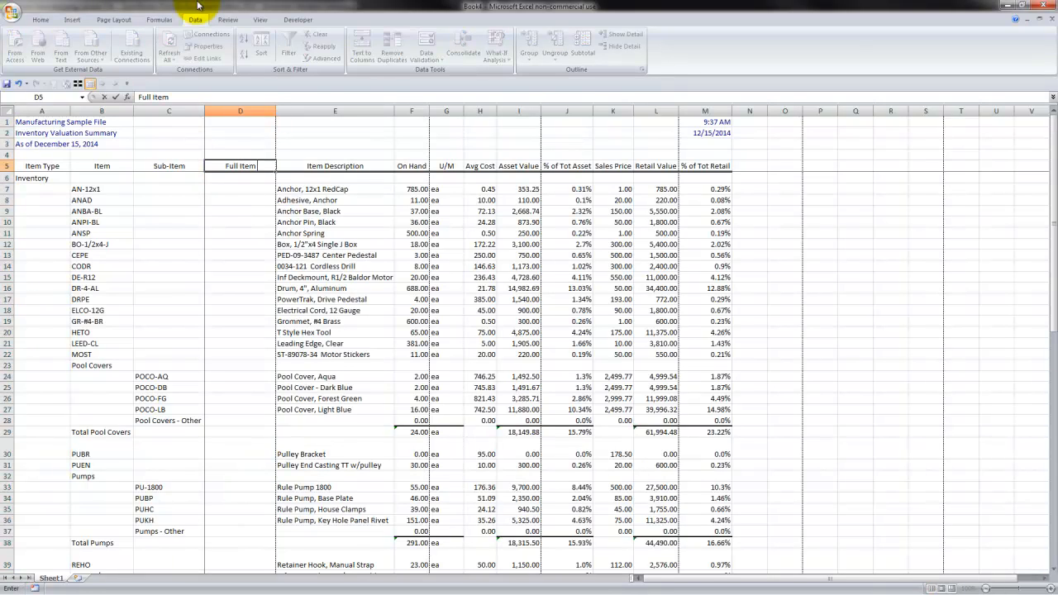
pyautogui.write(' name')
pyautogui.press('Return')
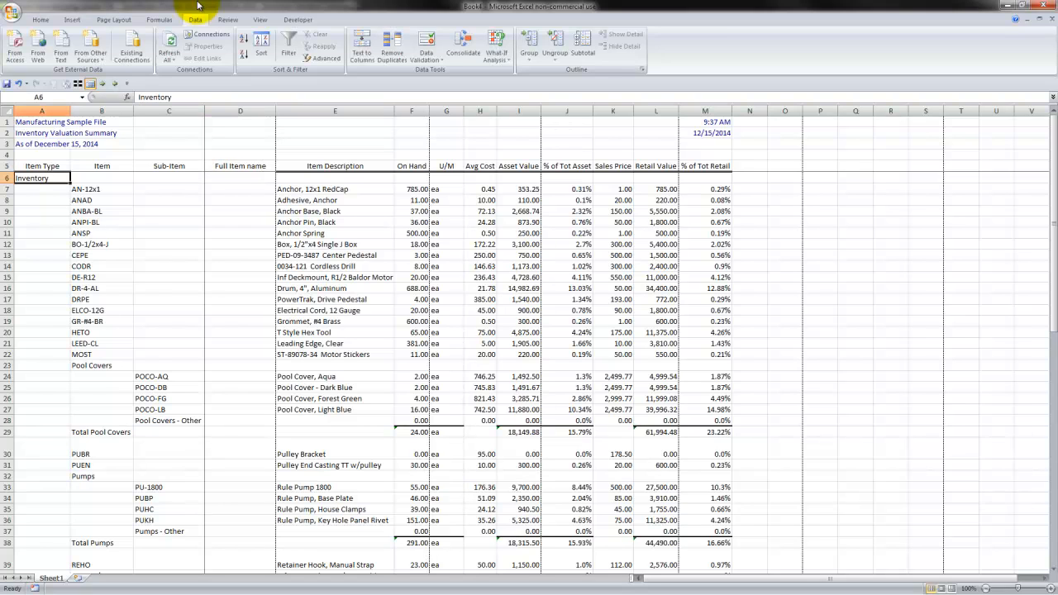
# - Fill the Inventory item type down column A from A6 through A62
pyautogui.hotkey('ctrl', 'shift', 'Down')
pyautogui.hotkey('shift', 'Up')
pyautogui.hotkey('ctrl', 'c')
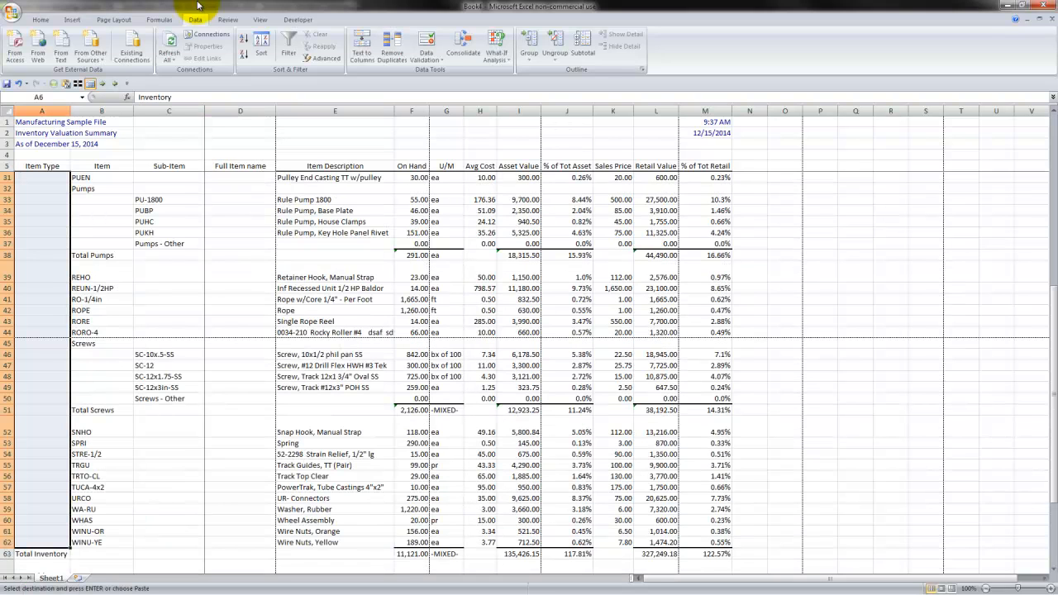
pyautogui.press('Return')
# - Fill the Assembly item type down column A from A64 through A68
pyautogui.hotkey('ctrl', 'Down')
pyautogui.press('Down')
pyautogui.press('Up')
pyautogui.press('Up')
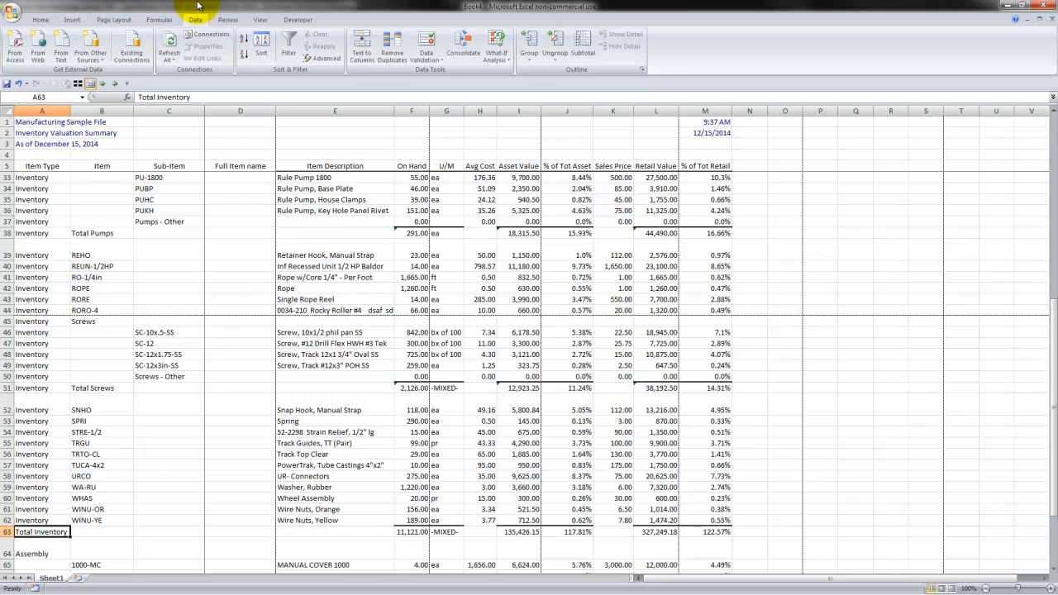
pyautogui.press('Down')
pyautogui.hotkey('ctrl', 'shift', 'Down')
pyautogui.hotkey('shift', 'Up')
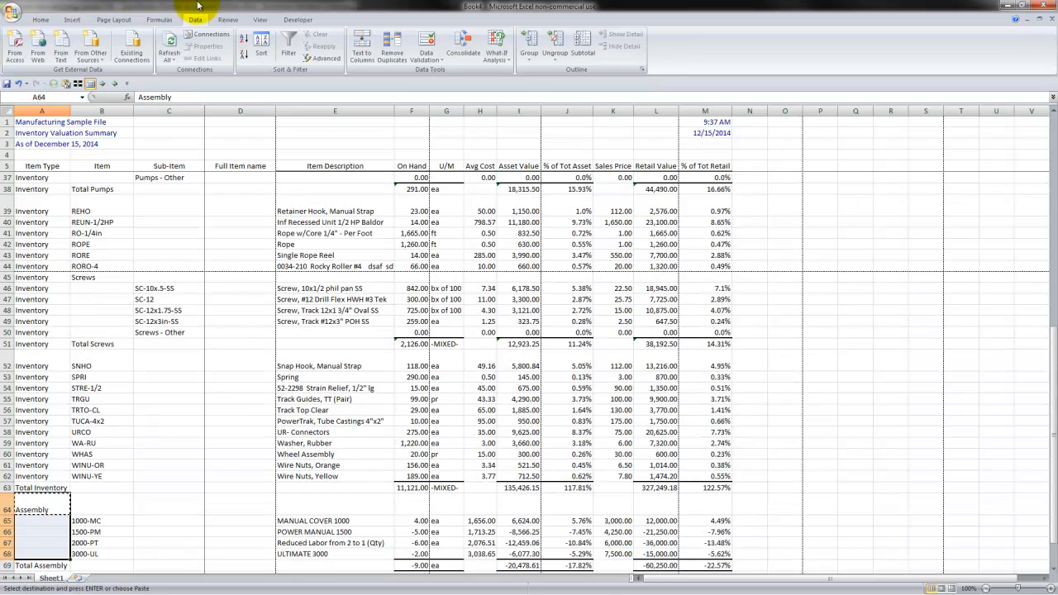
pyautogui.hotkey('ctrl', 'd')
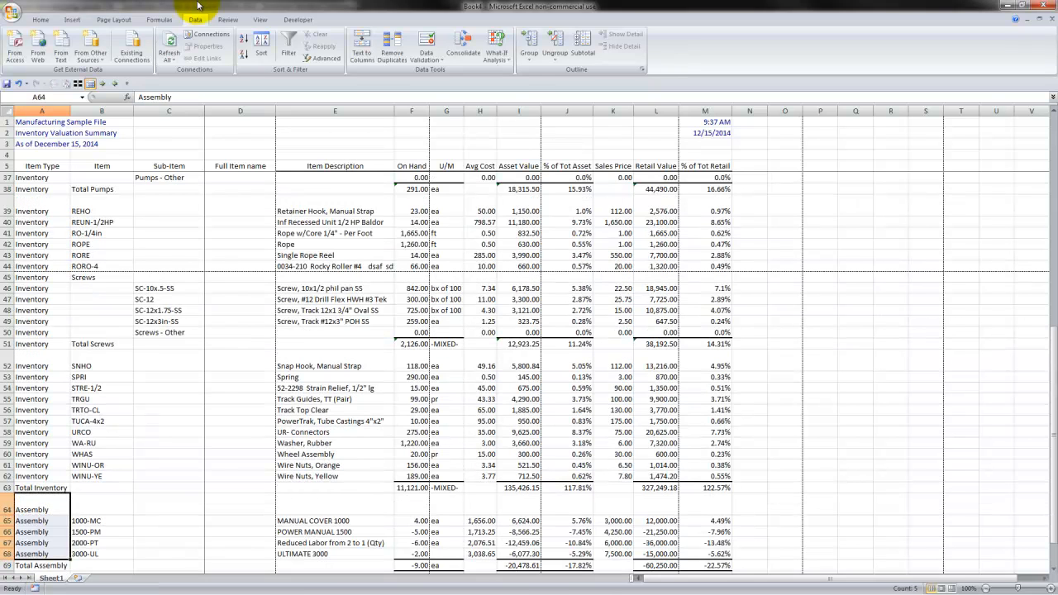
# - Remove the window split and freeze the panes above row 6
pyautogui.hotkey('ctrl', 'Up')
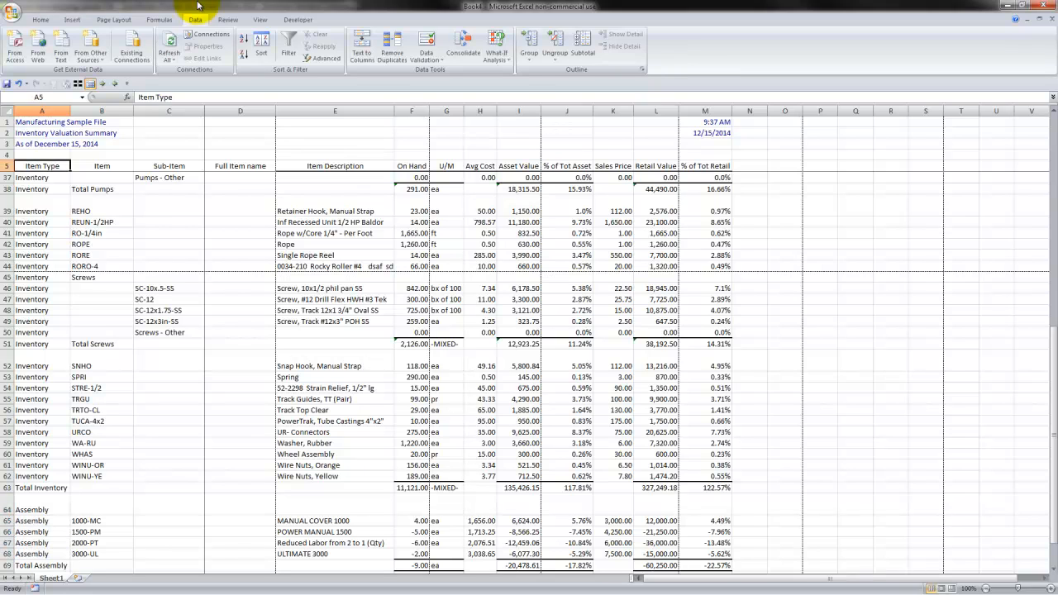
pyautogui.press('Down')
pyautogui.press('Up')
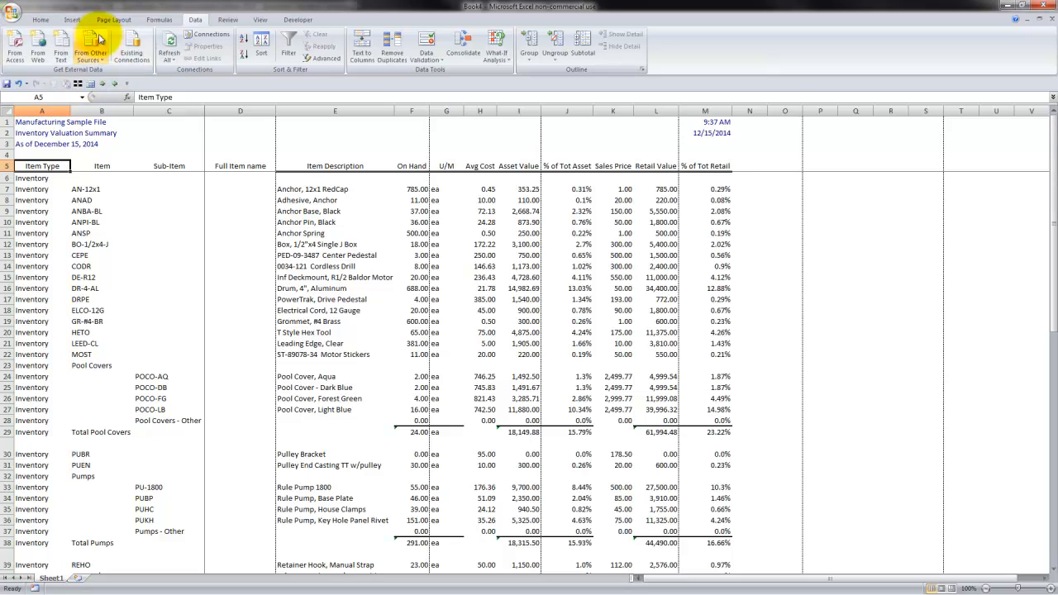
pyautogui.click(260, 19)
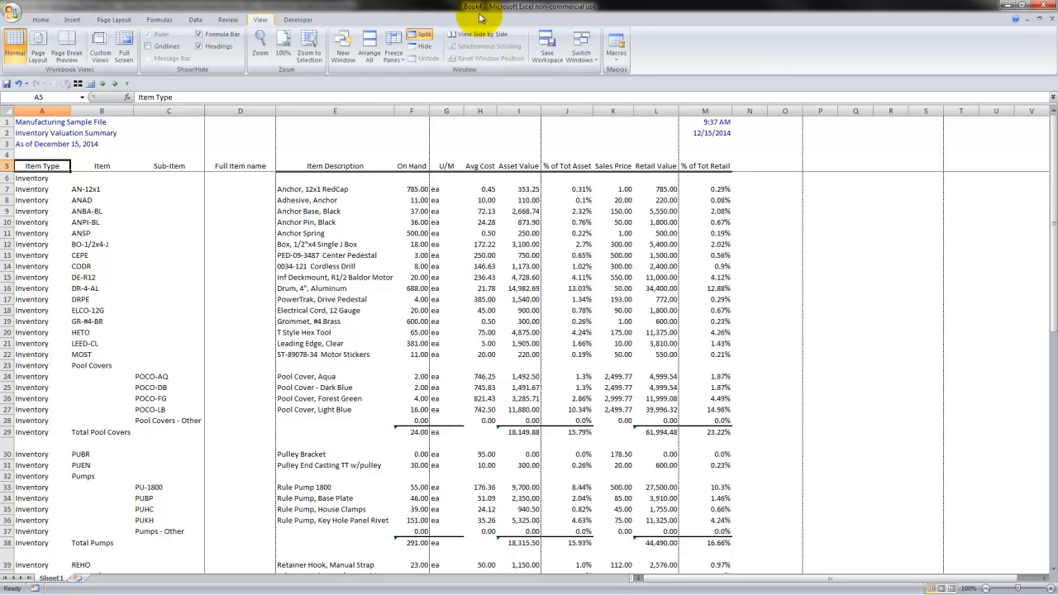
pyautogui.click(30, 178)
pyautogui.click(394, 49)
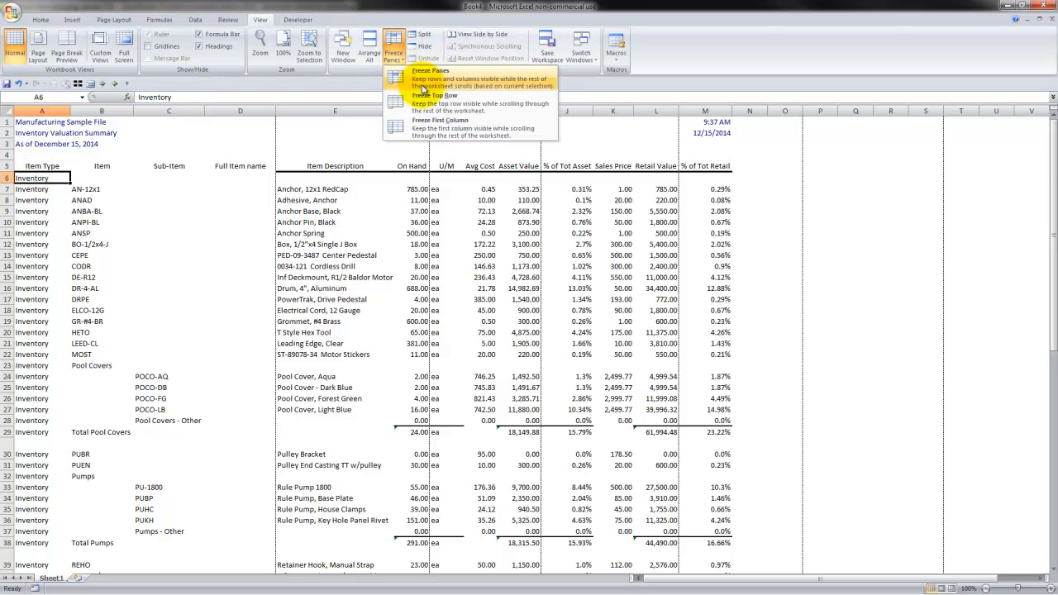
pyautogui.click(406, 82)
# - Copy the Item Description header's formatting onto the headers in A5:D5 with Format Painter
pyautogui.click(328, 170)
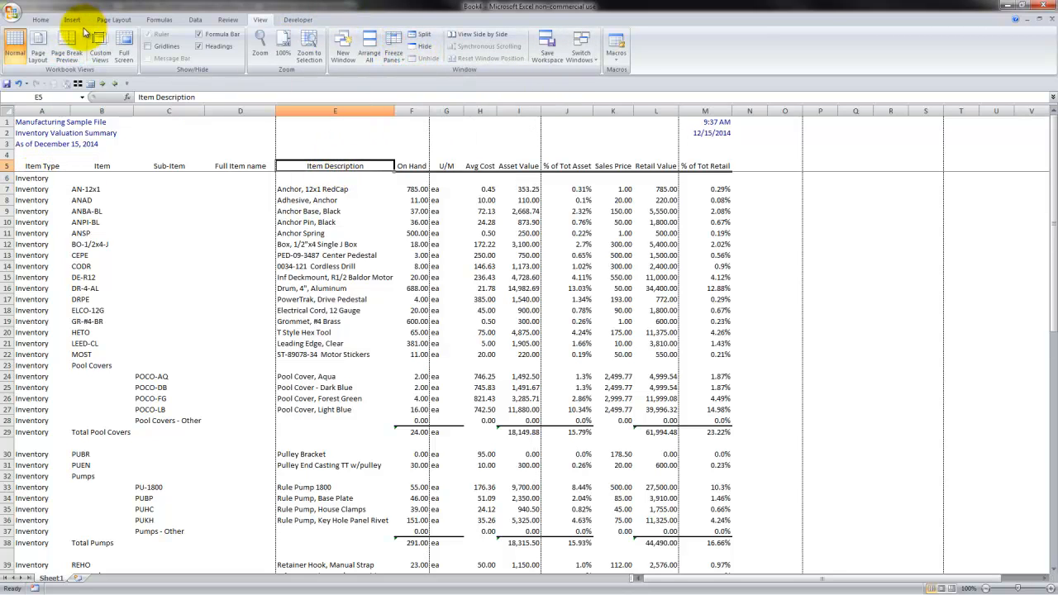
pyautogui.click(40, 19)
pyautogui.click(54, 58)
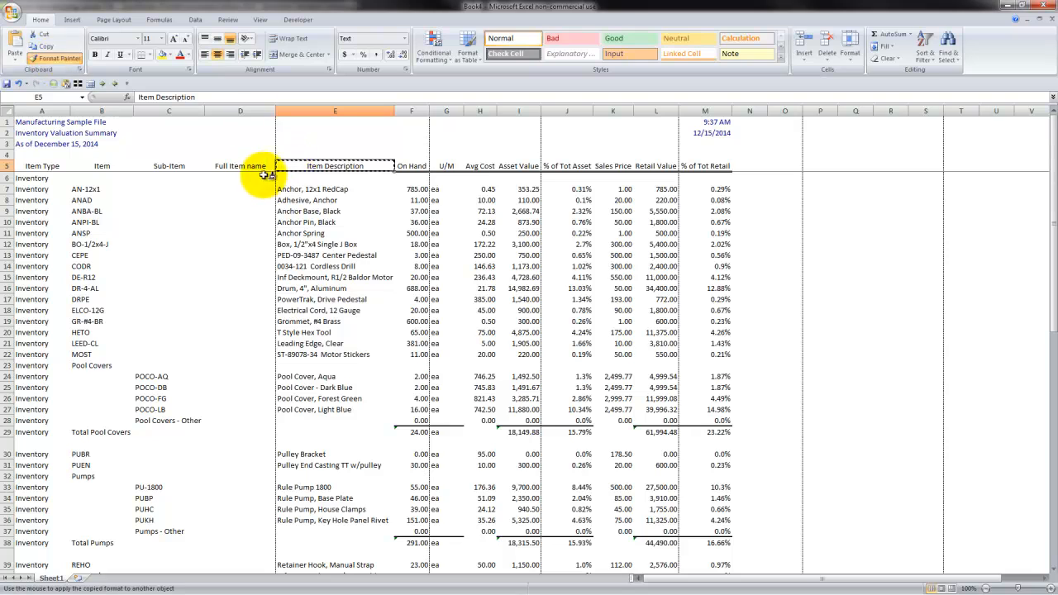
pyautogui.moveTo(231, 169); pyautogui.dragTo(40, 167)
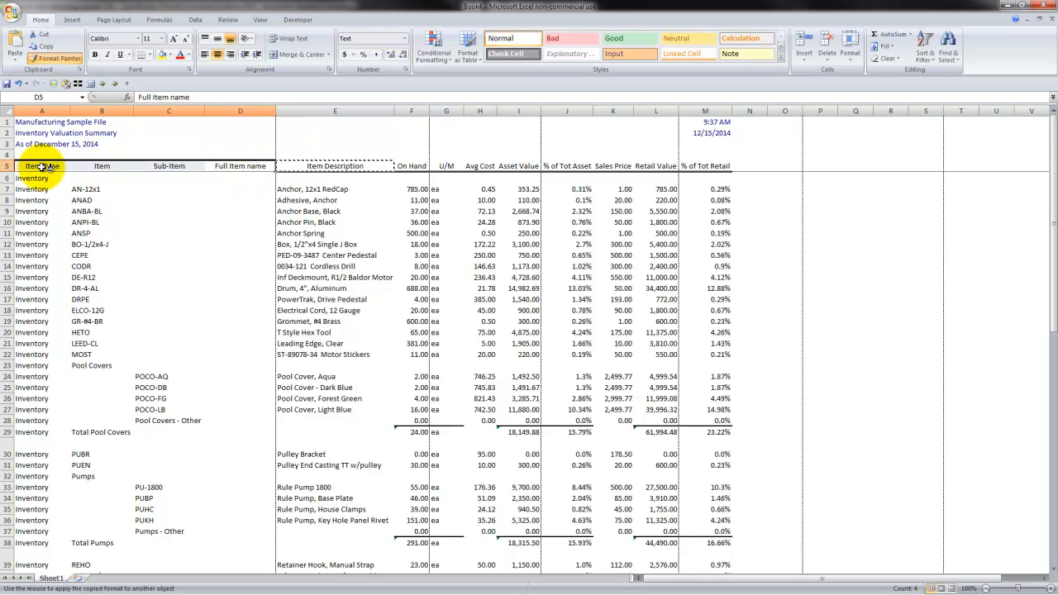
# - Set the page to landscape orientation and scale it to fit 1 page wide with automatic height
pyautogui.click(322, 190)
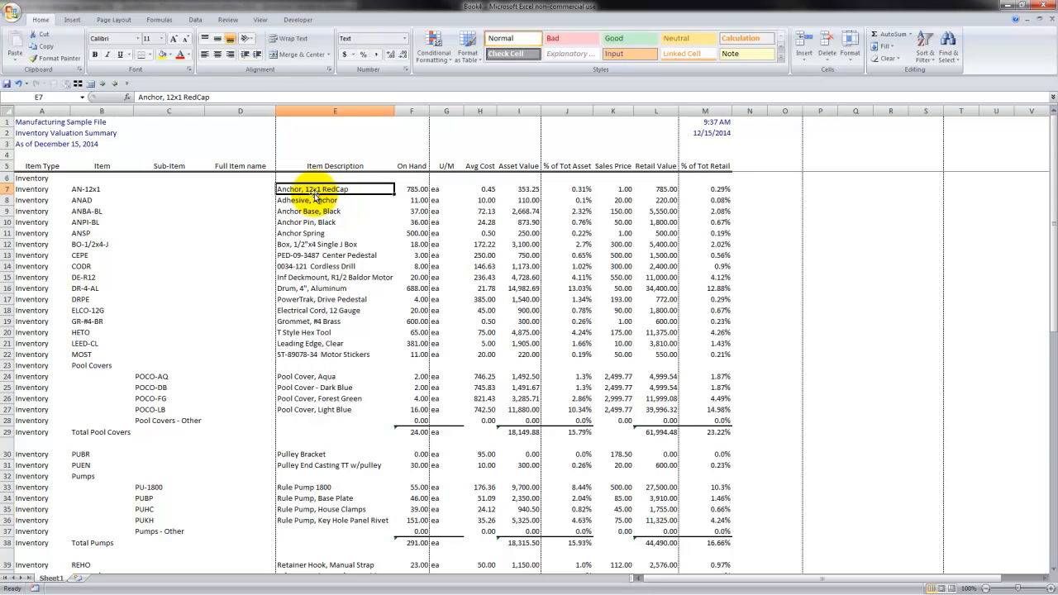
pyautogui.click(114, 19)
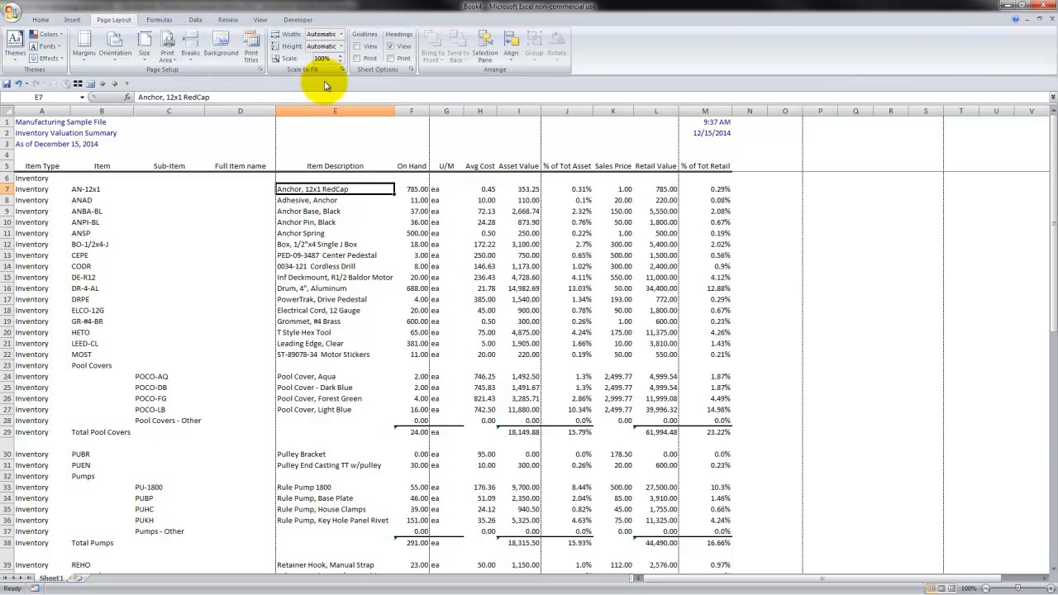
pyautogui.click(260, 69)
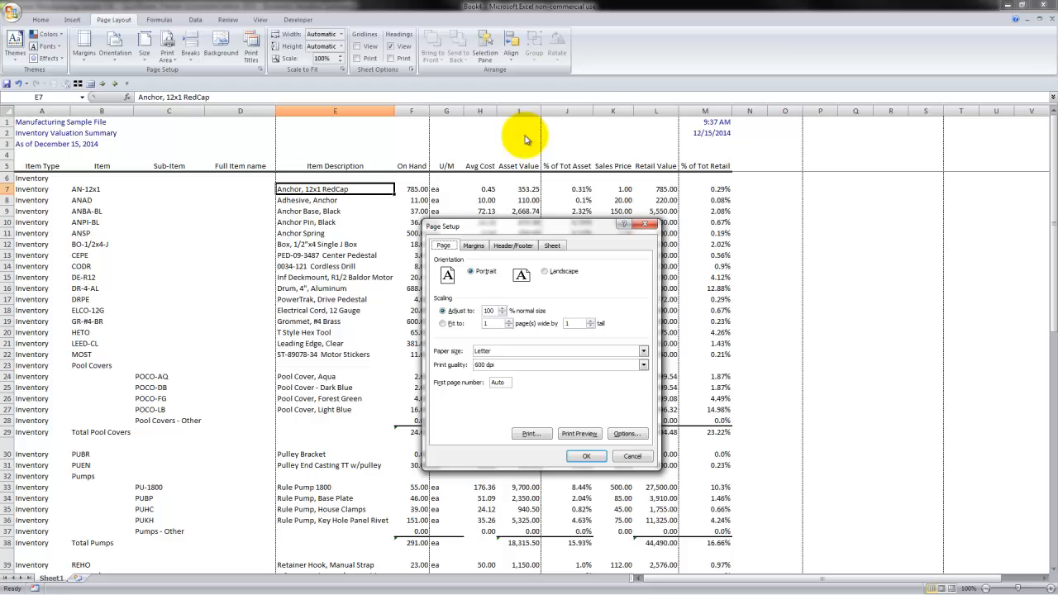
pyautogui.click(547, 271)
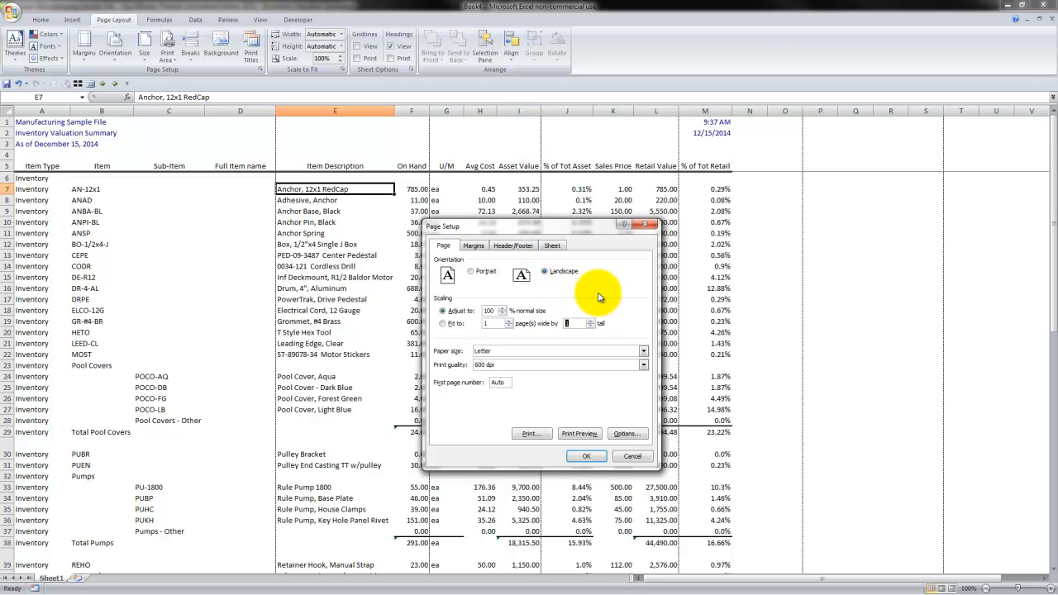
pyautogui.press('Return')
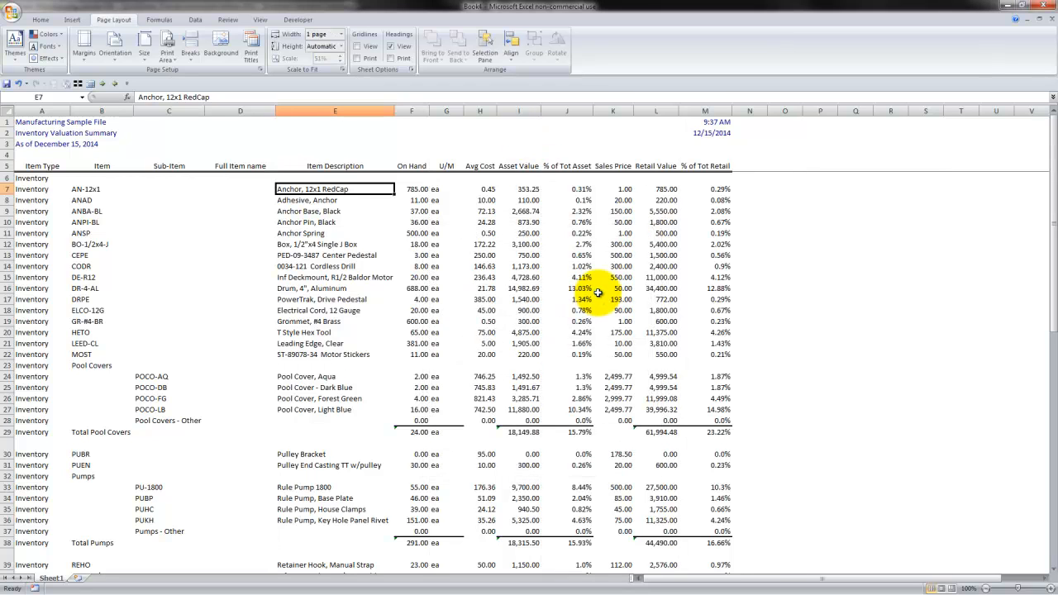
# - Delete row 6, which holds only the Inventory heading
pyautogui.click(335, 177)
pyautogui.hotkey('shift', 'space')
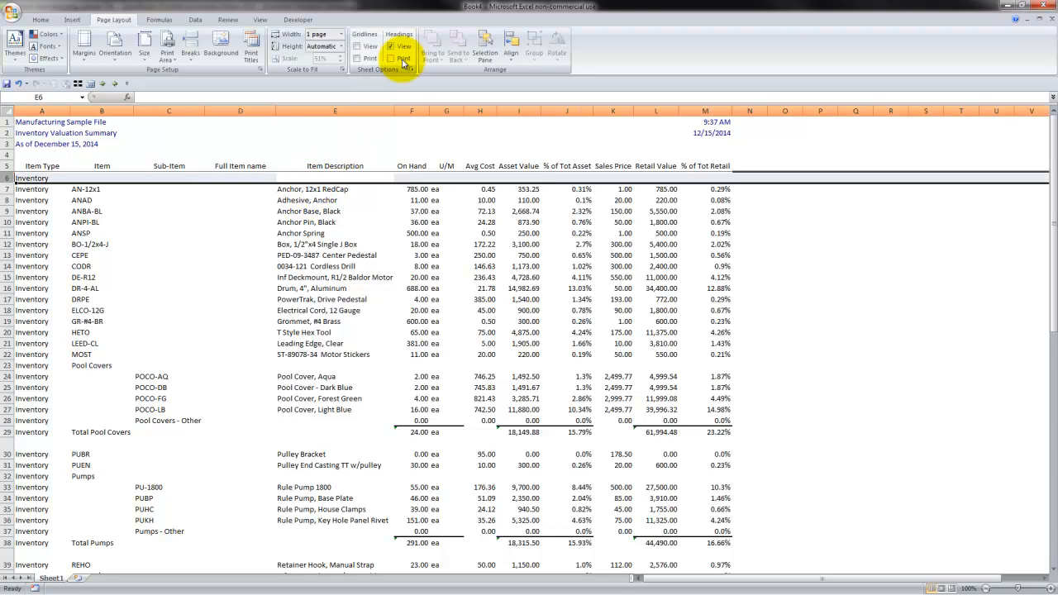
pyautogui.hotkey('ctrl', '-')
pyautogui.press('Home')
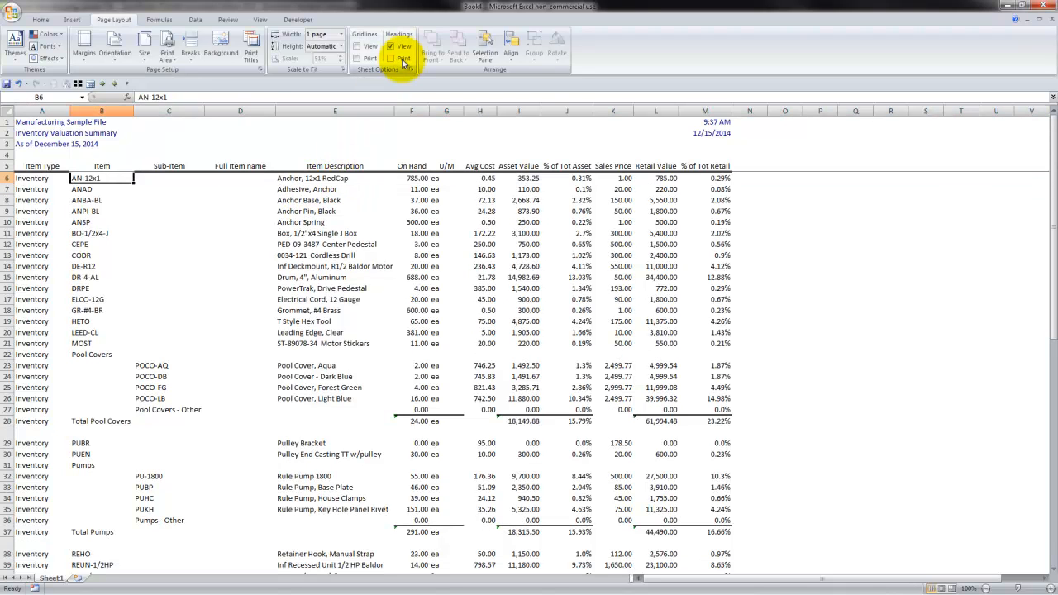
# - Turn on filtering for the table from the header row A5 through its last cell in M69
pyautogui.press('Up')
pyautogui.hotkey('ctrl', 'shift', 'End')
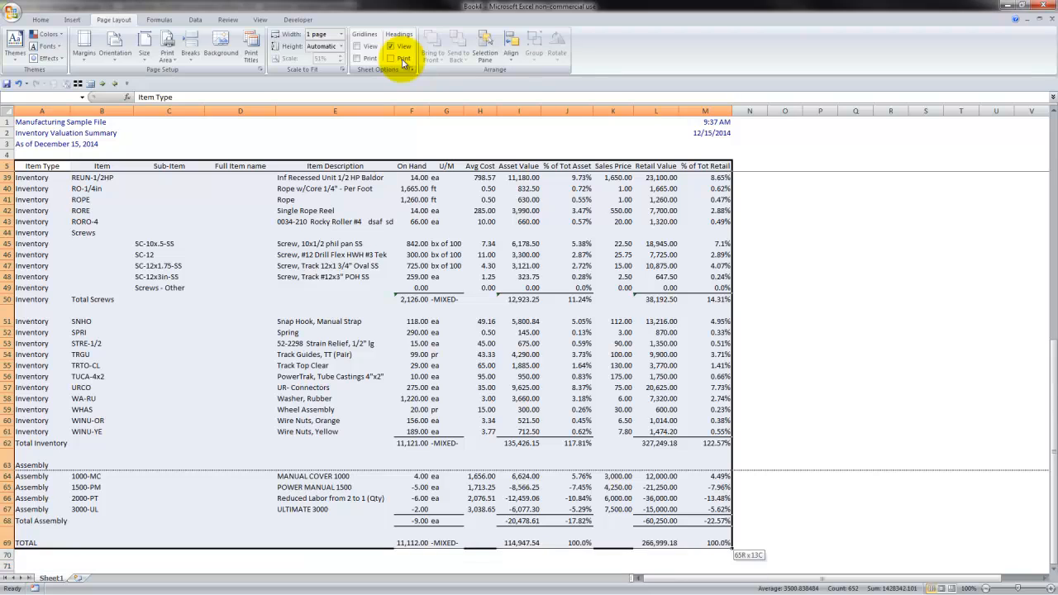
pyautogui.click(40, 19)
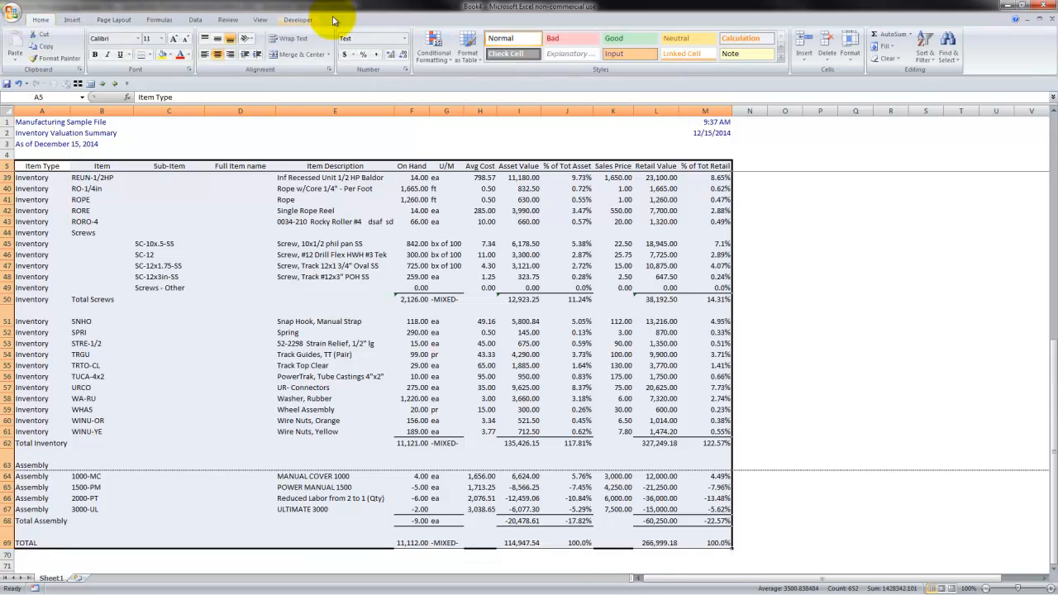
pyautogui.click(196, 19)
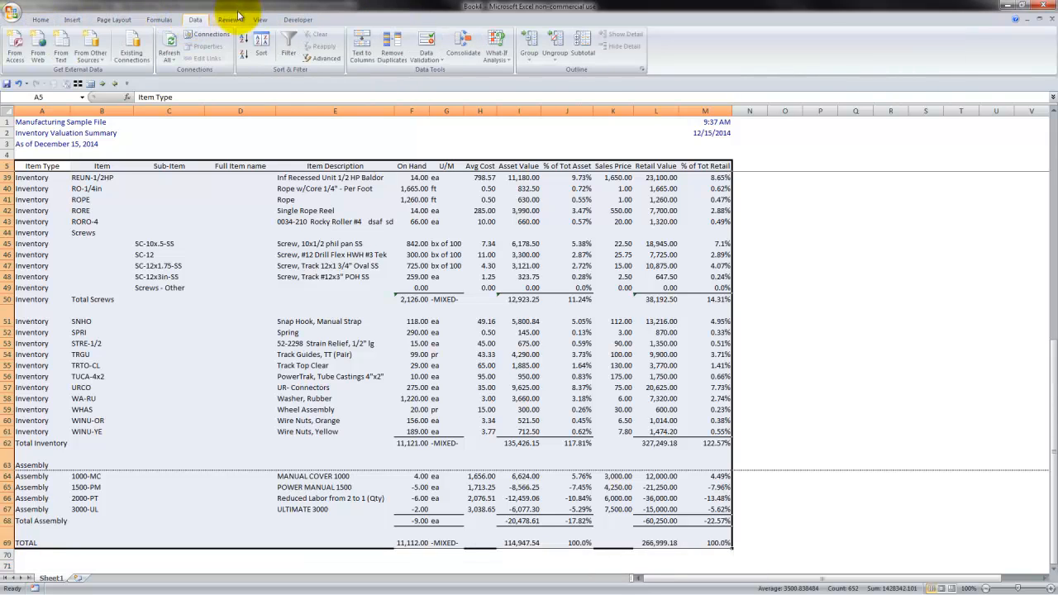
pyautogui.click(289, 45)
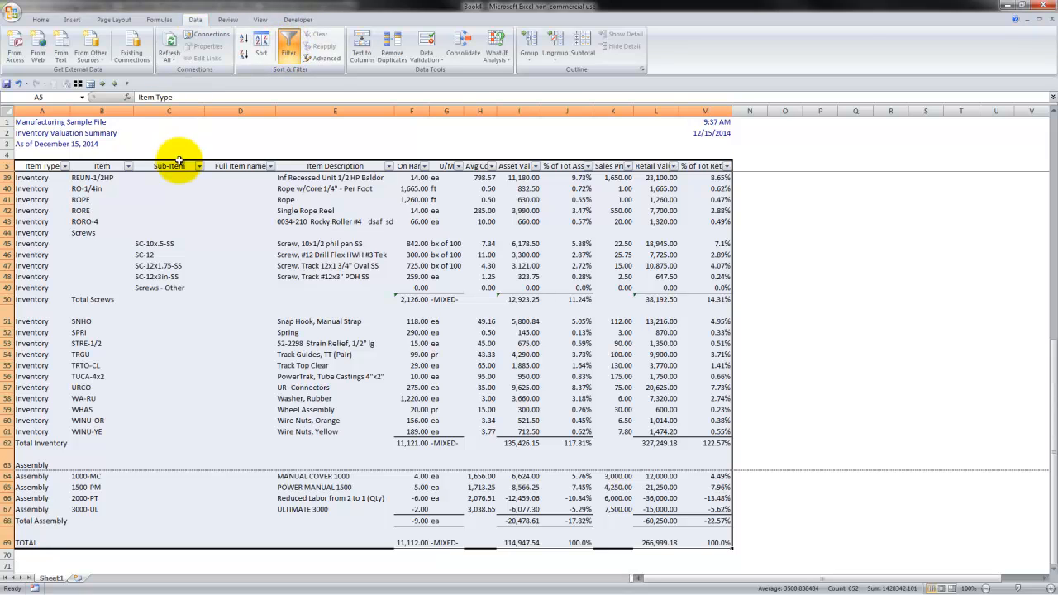
# - Copy the Pool Covers item name from B22 down through B27
pyautogui.click(184, 199)
pyautogui.scroll(11, 207, 182)
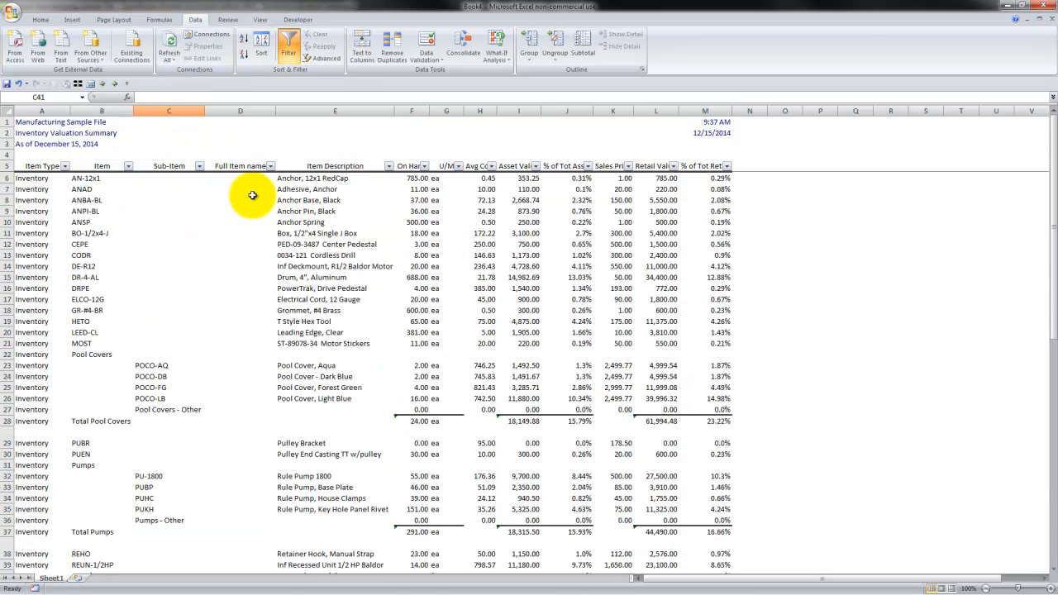
pyautogui.click(213, 357)
pyautogui.click(102, 355)
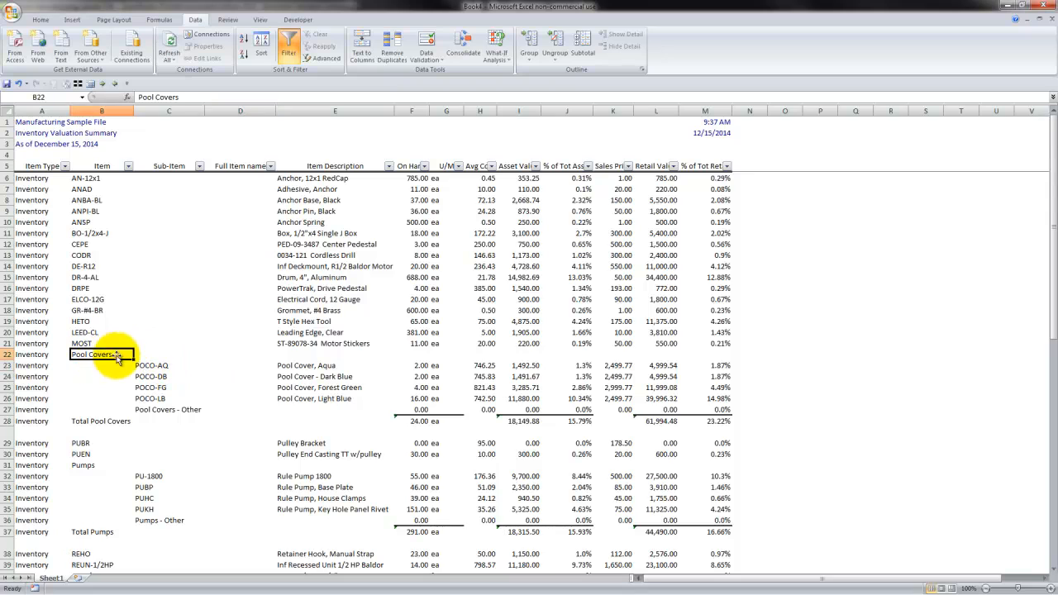
pyautogui.hotkey('ctrl', 'c')
pyautogui.hotkey('shift', 'Down')
pyautogui.hotkey('shift', 'Down')
pyautogui.hotkey('shift', 'Down')
pyautogui.hotkey('shift', 'Down')
pyautogui.hotkey('shift', 'Down')
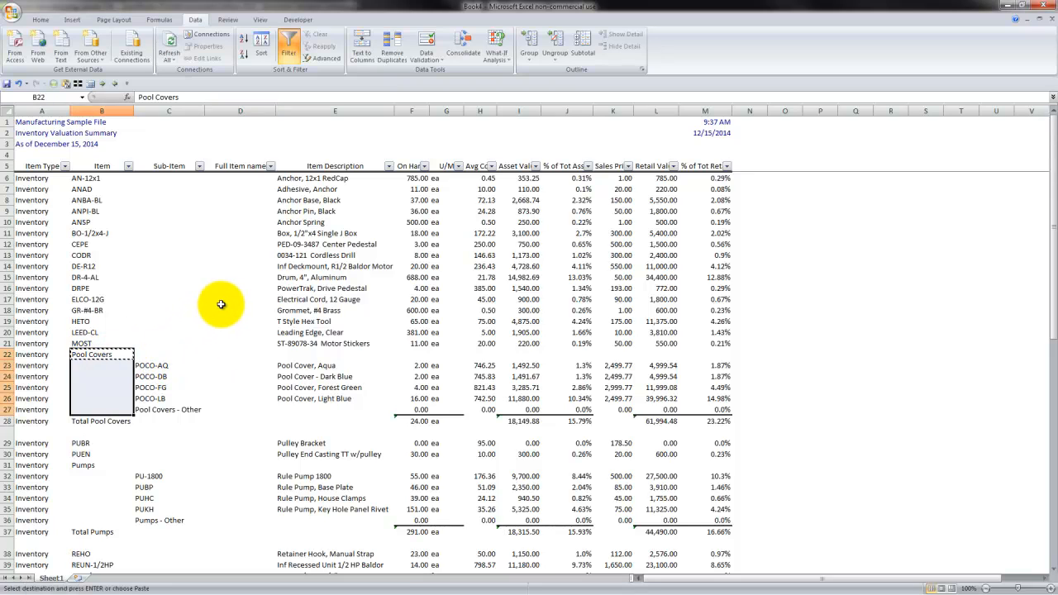
pyautogui.hotkey('ctrl', 'v')
# - Copy the Pumps item name from B31 down through B36
pyautogui.hotkey('ctrl', 'Down')
pyautogui.hotkey('ctrl', 'Down')
pyautogui.hotkey('ctrl', 'c')
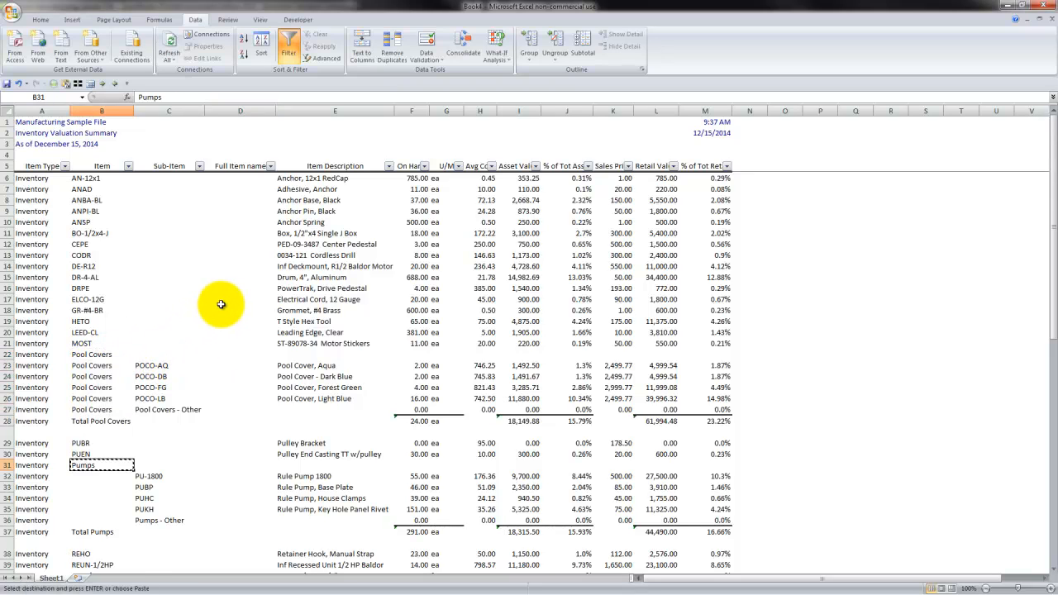
pyautogui.hotkey('shift', 'Down')
pyautogui.hotkey('ctrl', 'shift', 'Down')
pyautogui.hotkey('shift', 'Up')
pyautogui.hotkey('ctrl', 'v')
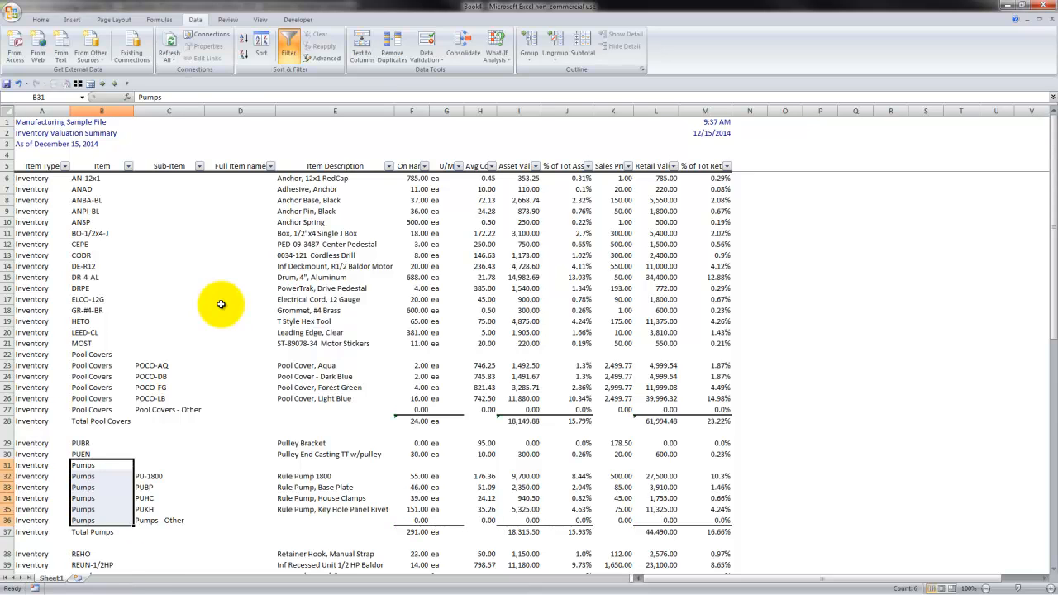
# - Copy the Screws item name from B44 down through B49
pyautogui.hotkey('ctrl', 'Down')
pyautogui.hotkey('ctrl', 'Down')
pyautogui.hotkey('ctrl', 'c')
pyautogui.hotkey('ctrl', 'shift', 'Down')
pyautogui.hotkey('shift', 'Up')
pyautogui.hotkey('ctrl', 'v')
# - Filter the Sub-Item column to exclude the blanks
pyautogui.hotkey('ctrl', 'Down')
pyautogui.hotkey('ctrl', 'Down')
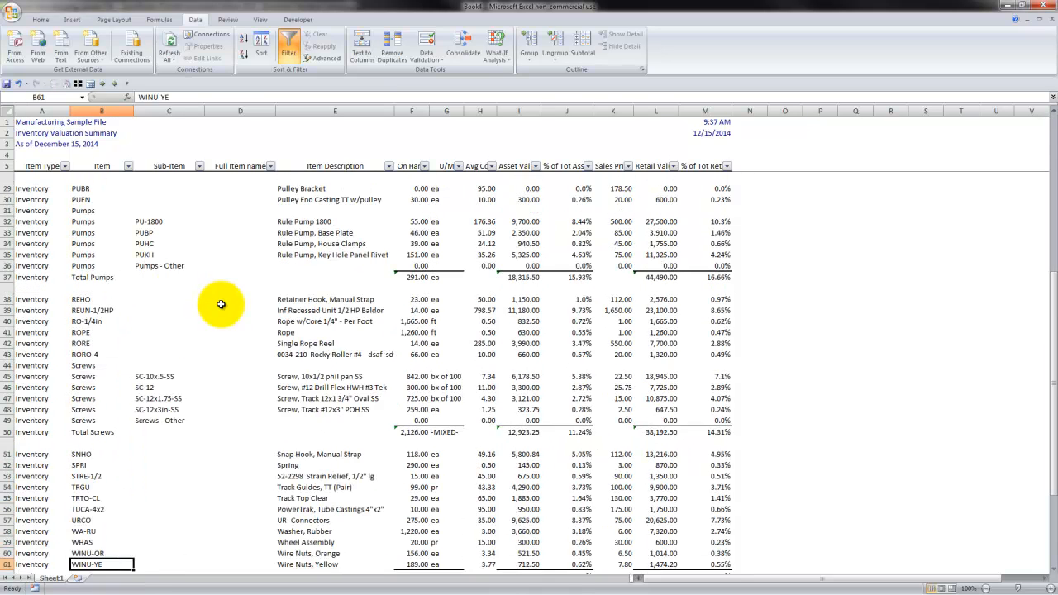
pyautogui.press('Up')
pyautogui.press('Up')
pyautogui.press('Up')
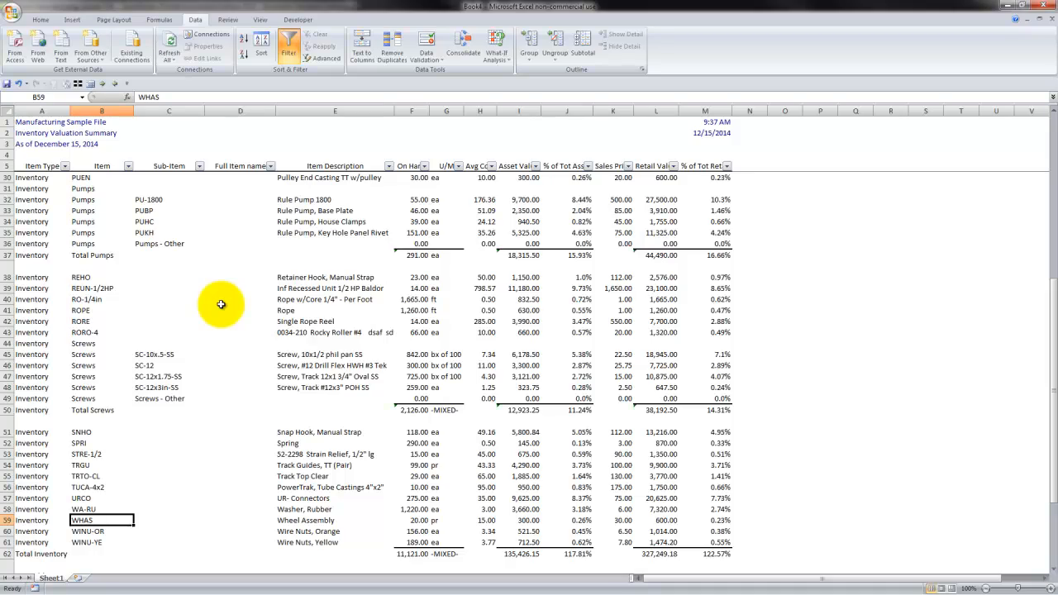
pyautogui.press('Right')
pyautogui.hotkey('ctrl', 'Up')
pyautogui.hotkey('ctrl', 'Up')
pyautogui.hotkey('ctrl', 'Up')
pyautogui.hotkey('ctrl', 'Up')
pyautogui.hotkey('ctrl', 'Up')
pyautogui.hotkey('ctrl', 'Up')
pyautogui.hotkey('ctrl', 'Up')
pyautogui.hotkey('ctrl', 'Up')
pyautogui.press('Down')
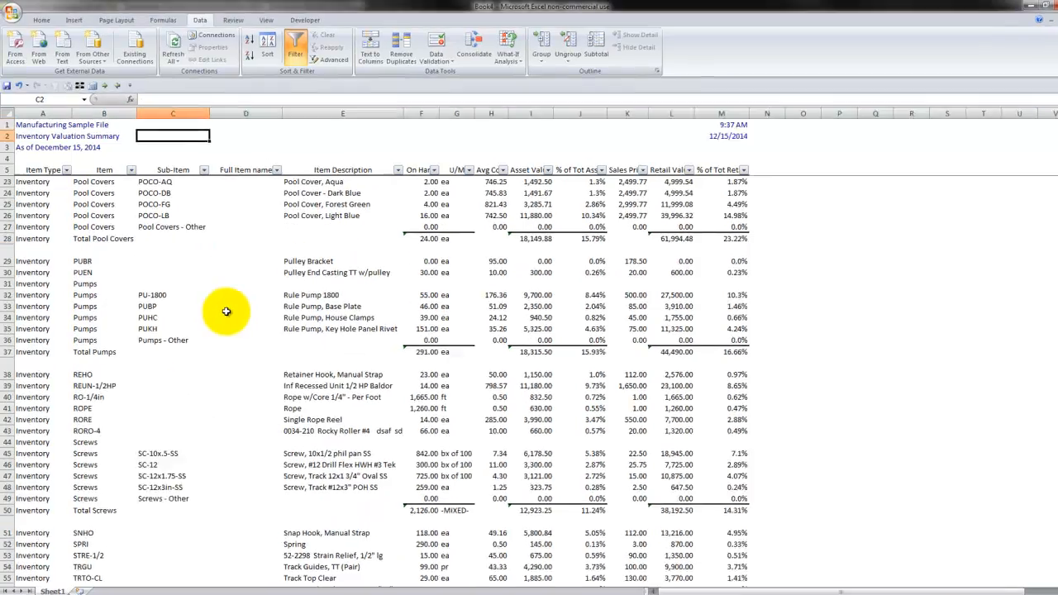
pyautogui.press('Down')
pyautogui.press('Down')
pyautogui.press('Down')
pyautogui.press('Down')
pyautogui.press('Up')
pyautogui.hotkey('alt', 'Down')
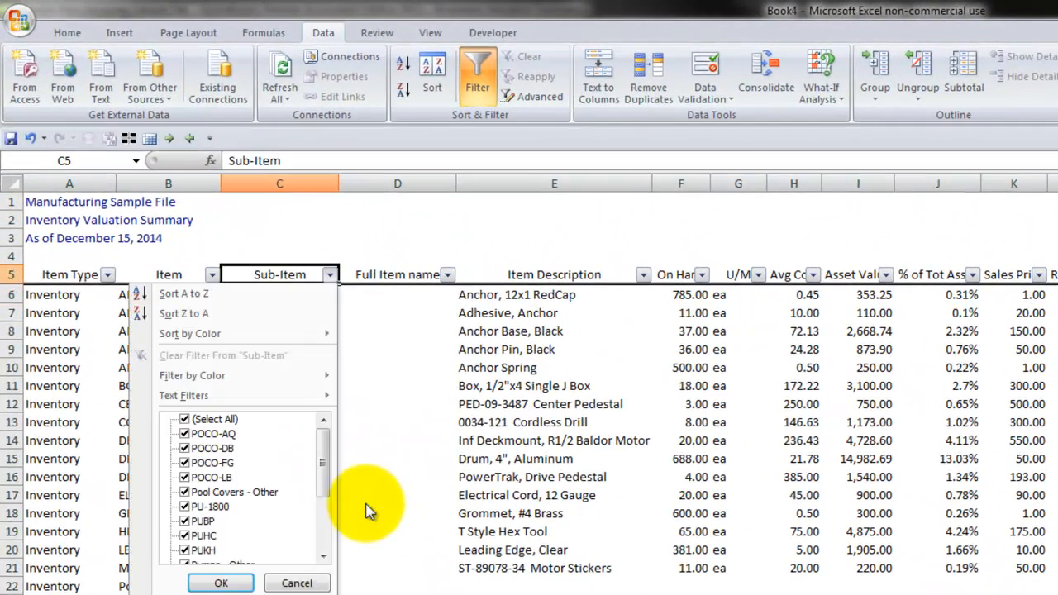
pyautogui.press('Down')
pyautogui.press('Down')
pyautogui.press('Down')
pyautogui.press('Down')
pyautogui.press('Down')
pyautogui.press('Down')
pyautogui.press('Down')
pyautogui.press('Down')
pyautogui.press('Down')
pyautogui.press('Down')
pyautogui.press('Down')
pyautogui.press('Down')
pyautogui.press('Down')
pyautogui.press('Down')
pyautogui.press('Down')
pyautogui.press('Down')
pyautogui.press('Down')
pyautogui.press('Down')
pyautogui.press('Down')
pyautogui.press('Down')
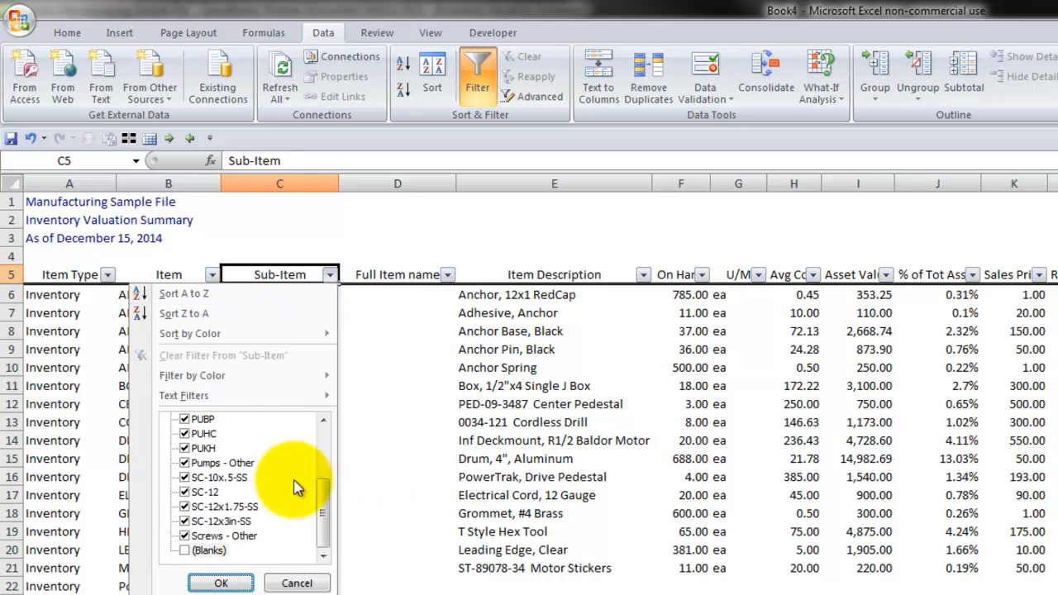
pyautogui.click(213, 582)
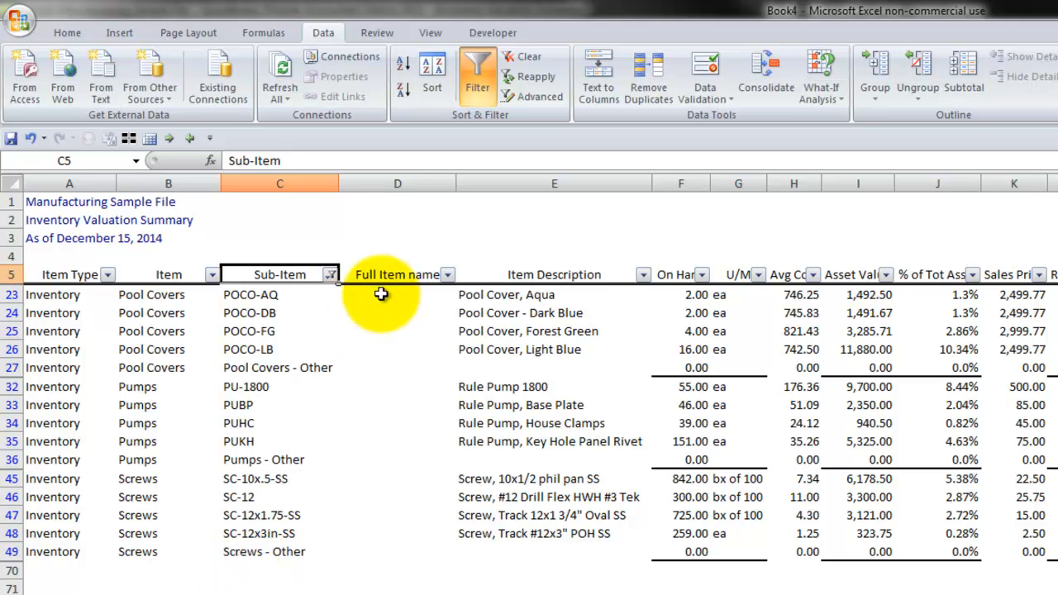
# - Enter the formula =CONCATENATE(B23,":",C23) in D23 to join item and sub-item with a colon
pyautogui.click(379, 294)
pyautogui.write('=con')
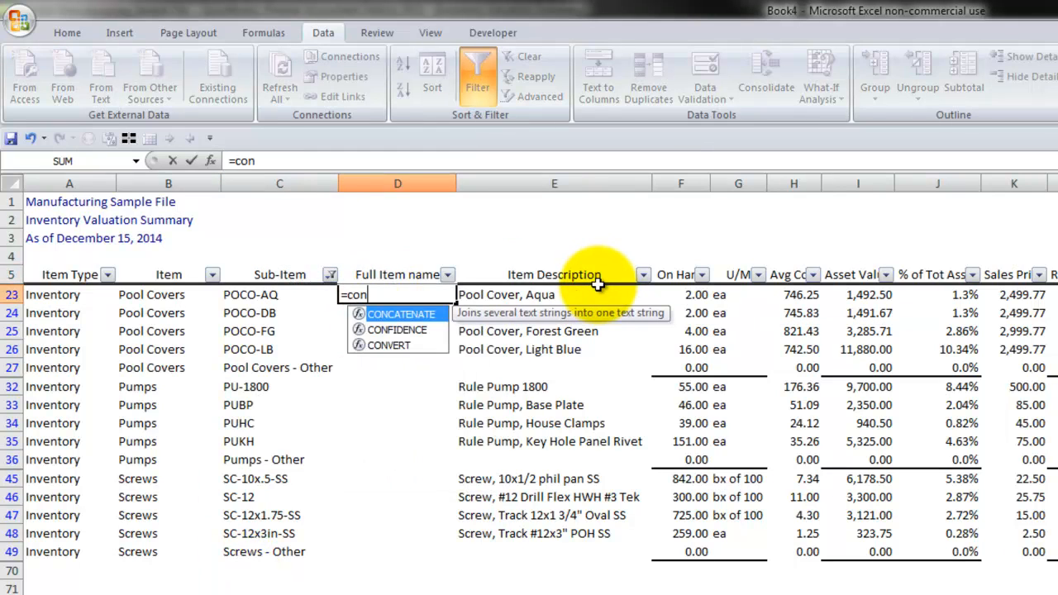
pyautogui.press('Tab')
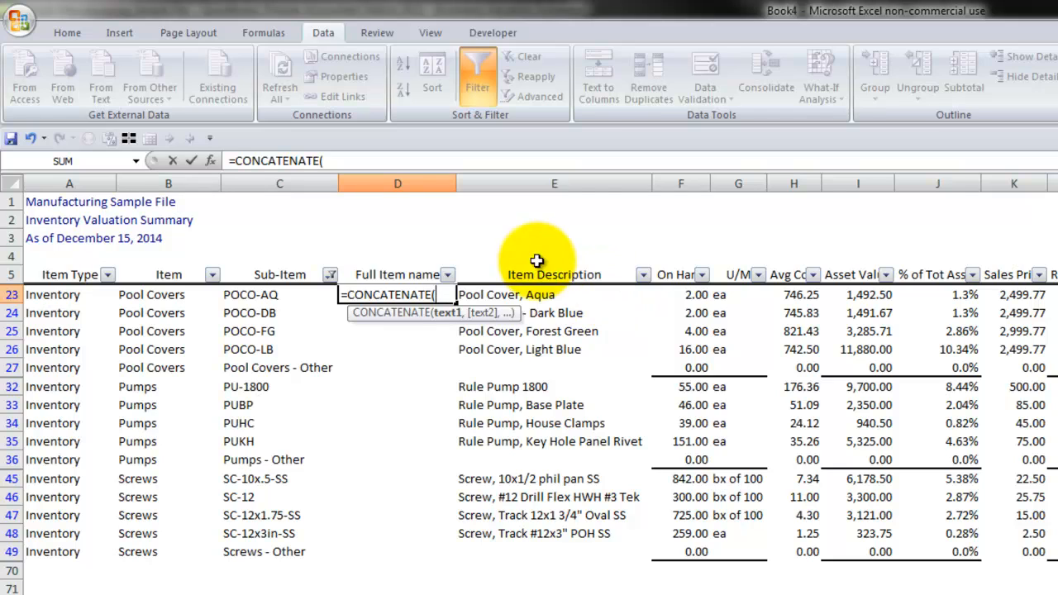
pyautogui.click(163, 296)
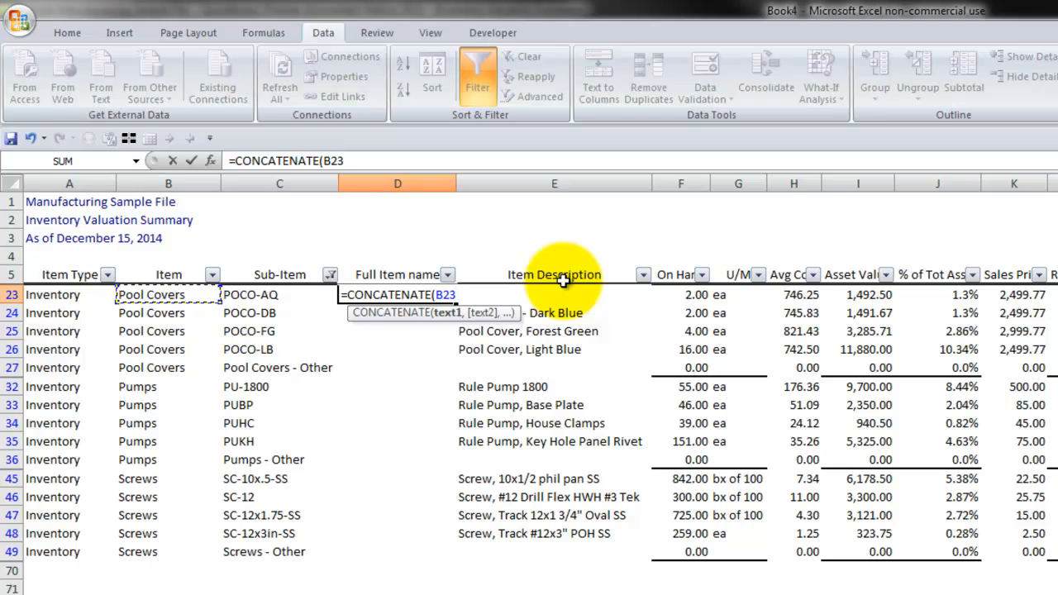
pyautogui.write(',":')
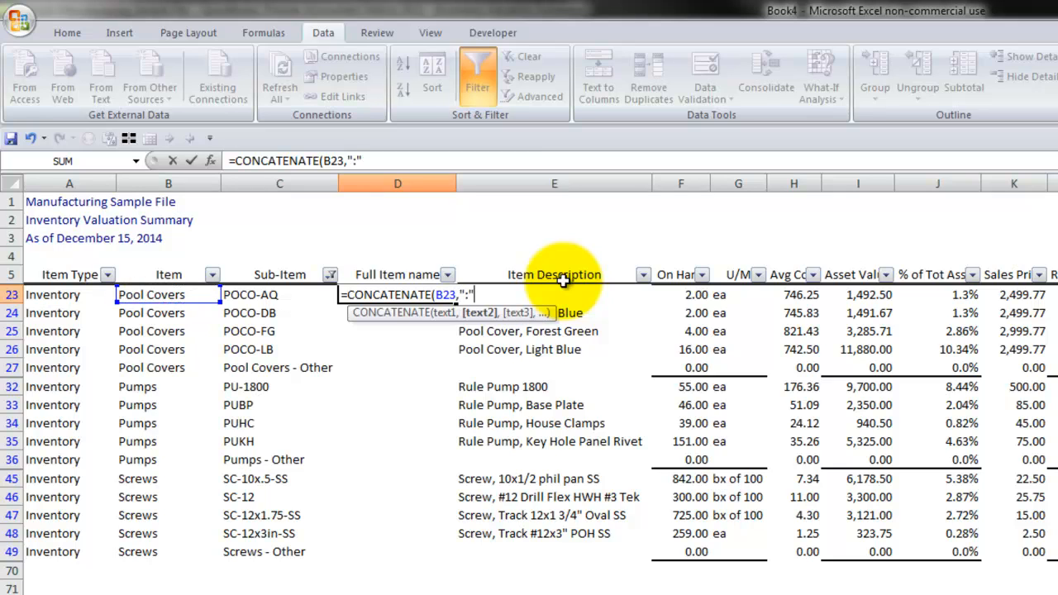
pyautogui.write('",')
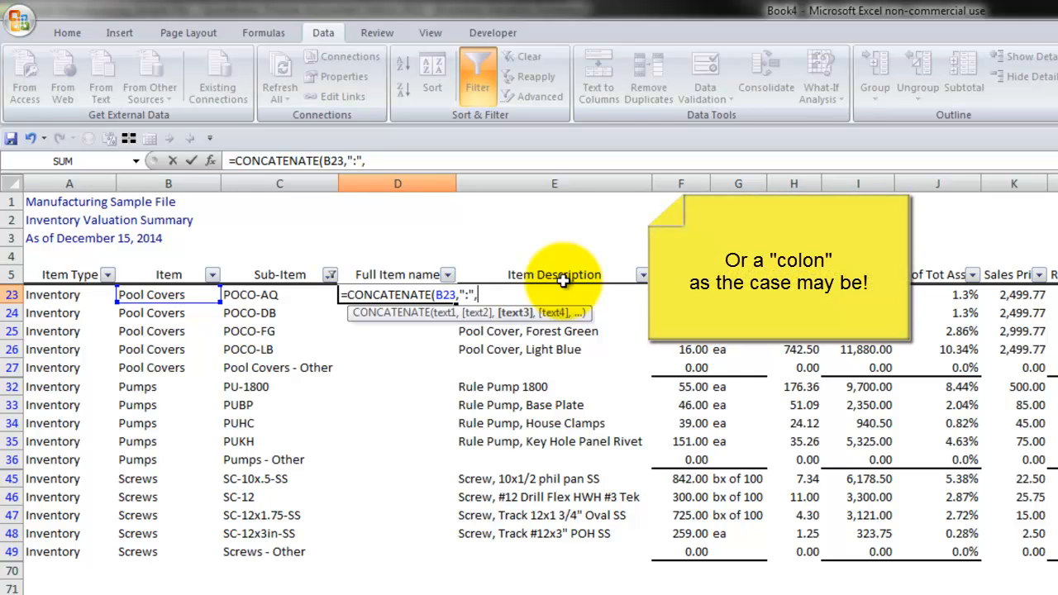
pyautogui.click(256, 296)
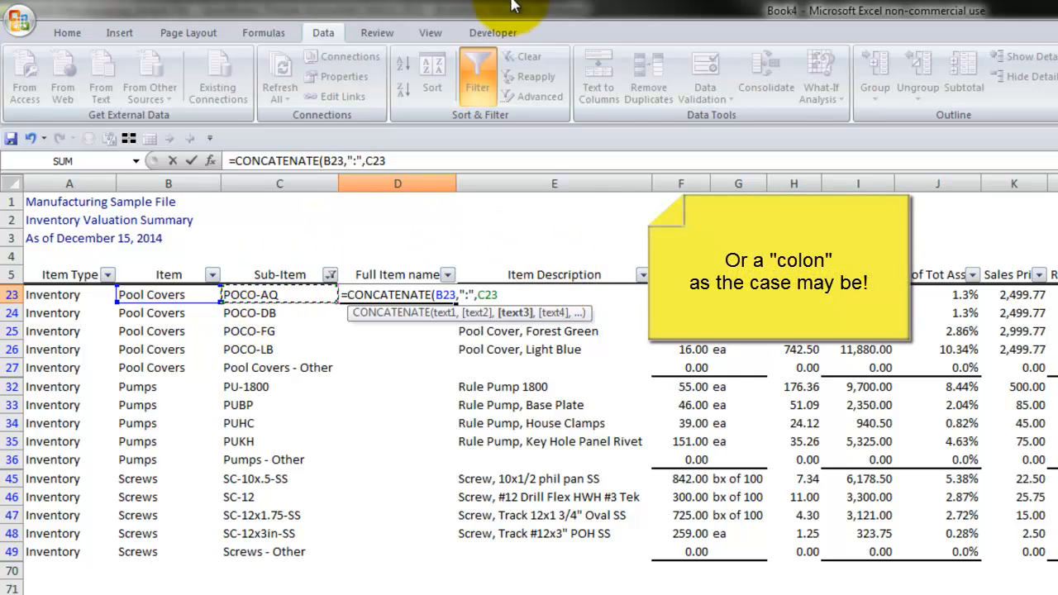
pyautogui.write(')')
pyautogui.press('Return')
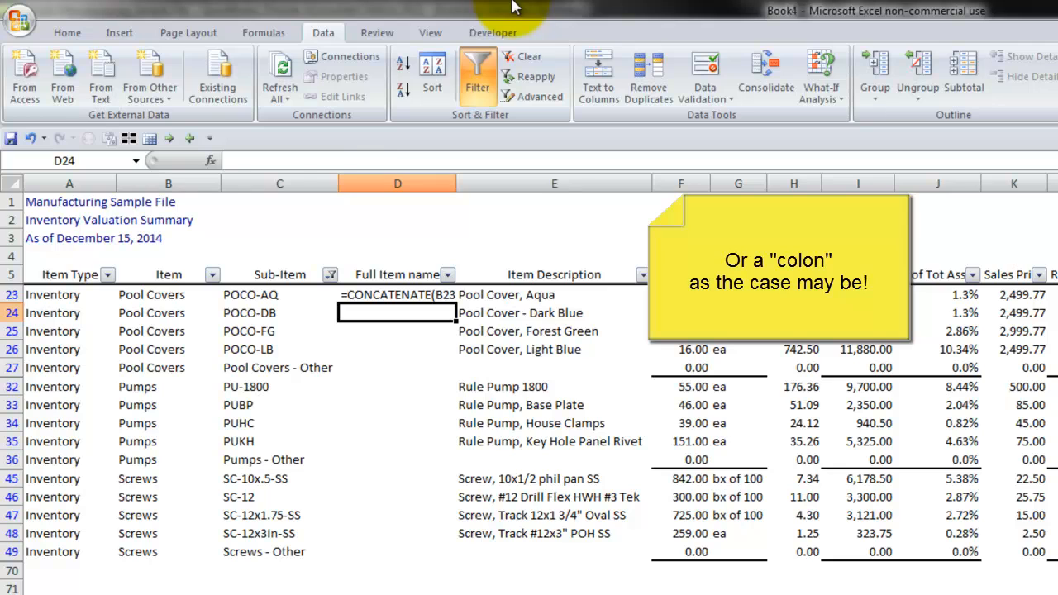
# - Widen the Full Item name column so the whole formula text fits
pyautogui.press('Up')
pyautogui.hotkey('ctrl', 'space')
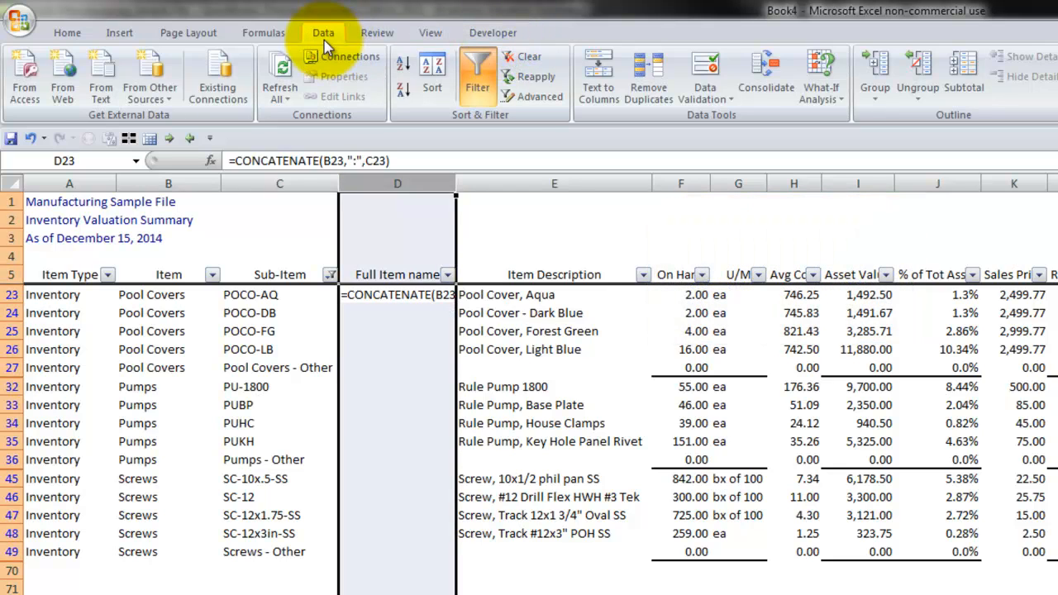
pyautogui.moveTo(455, 184); pyautogui.dragTo(537, 185)
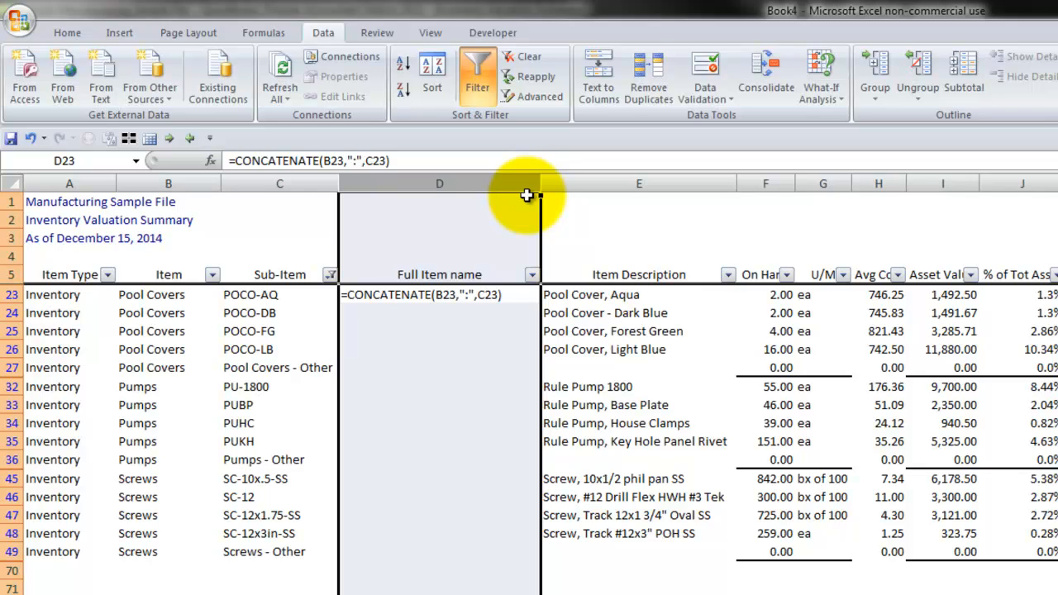
# - Run Text to Columns on the Full Item name column as fixed width, skipping the second field, with destination $D$1
pyautogui.click(485, 183)
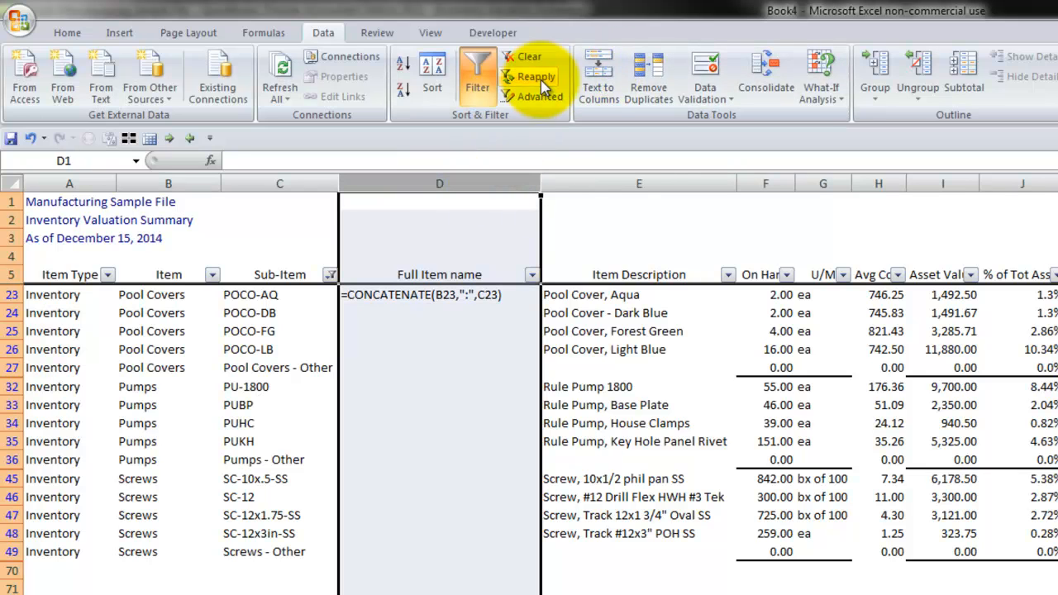
pyautogui.click(598, 75)
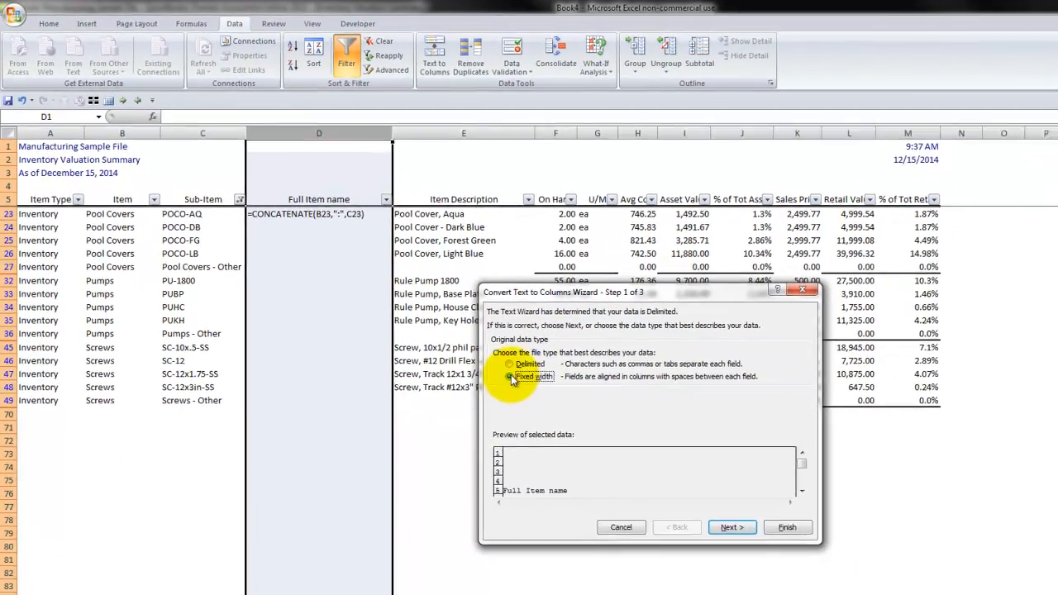
pyautogui.click(945, 594)
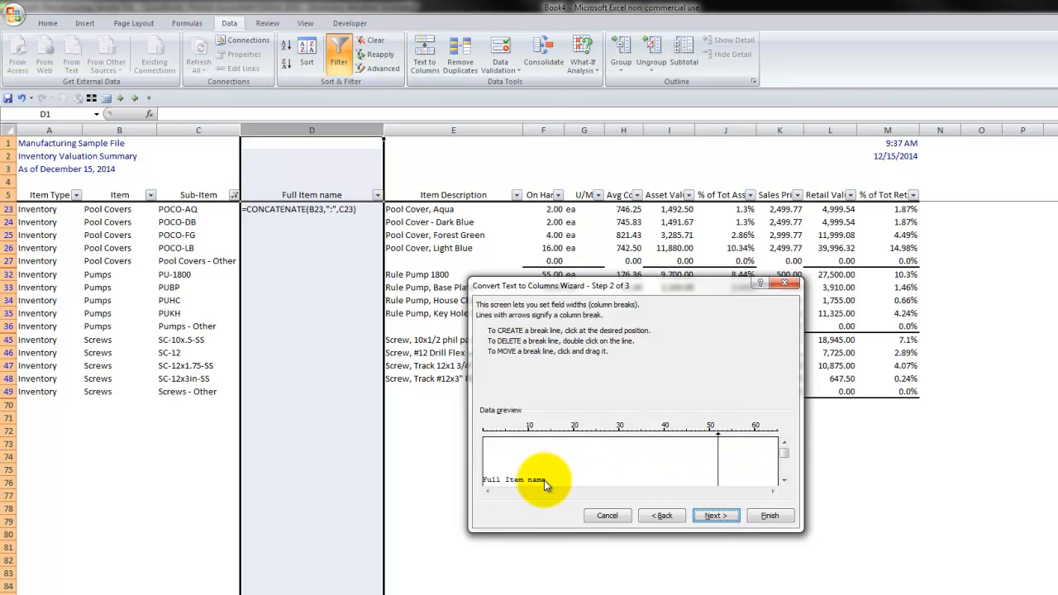
pyautogui.click(708, 518)
pyautogui.click(741, 449)
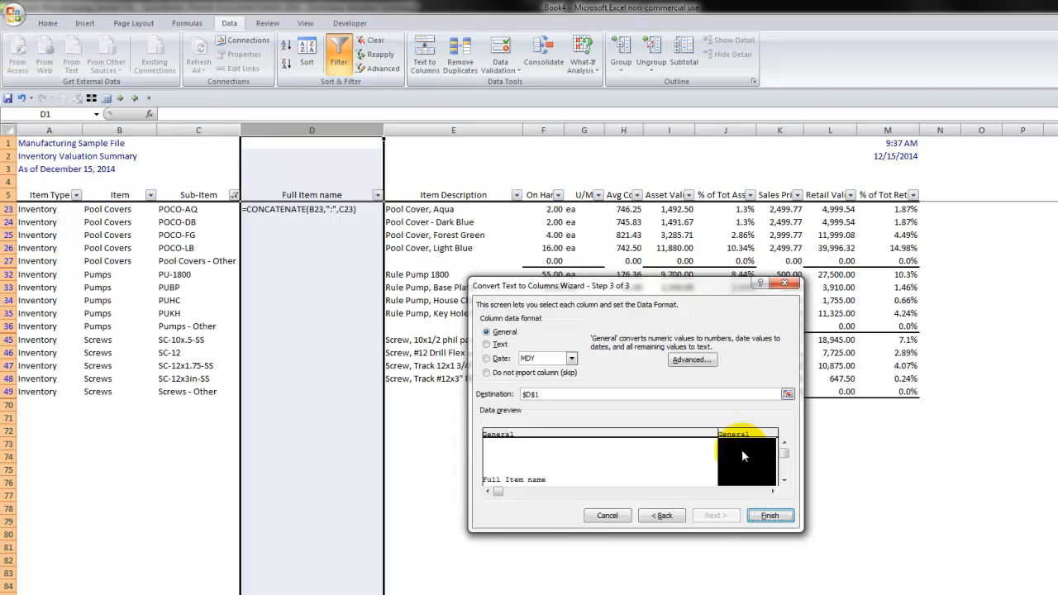
pyautogui.click(486, 373)
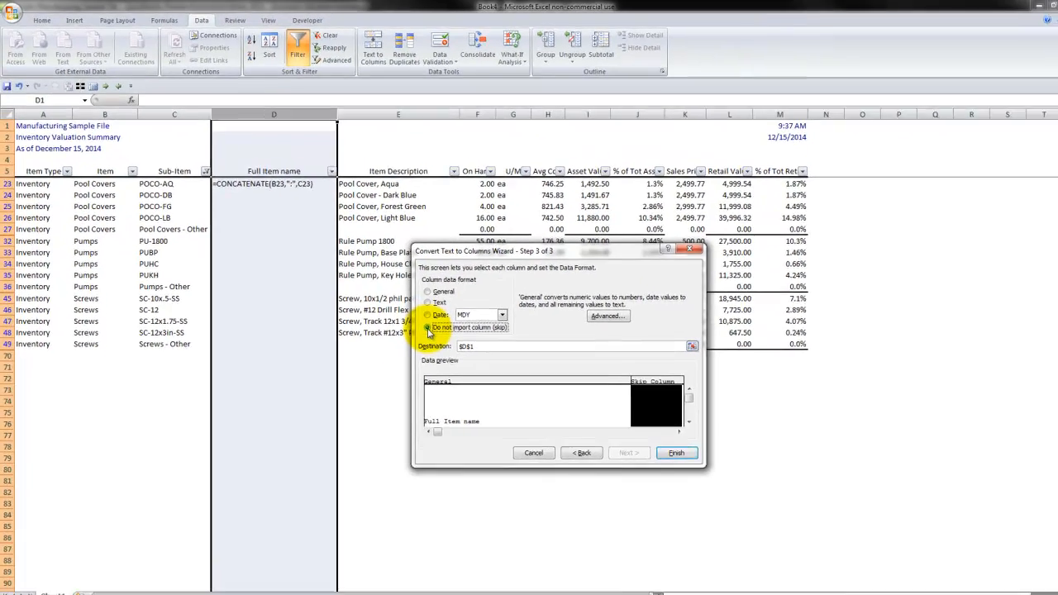
pyautogui.click(677, 453)
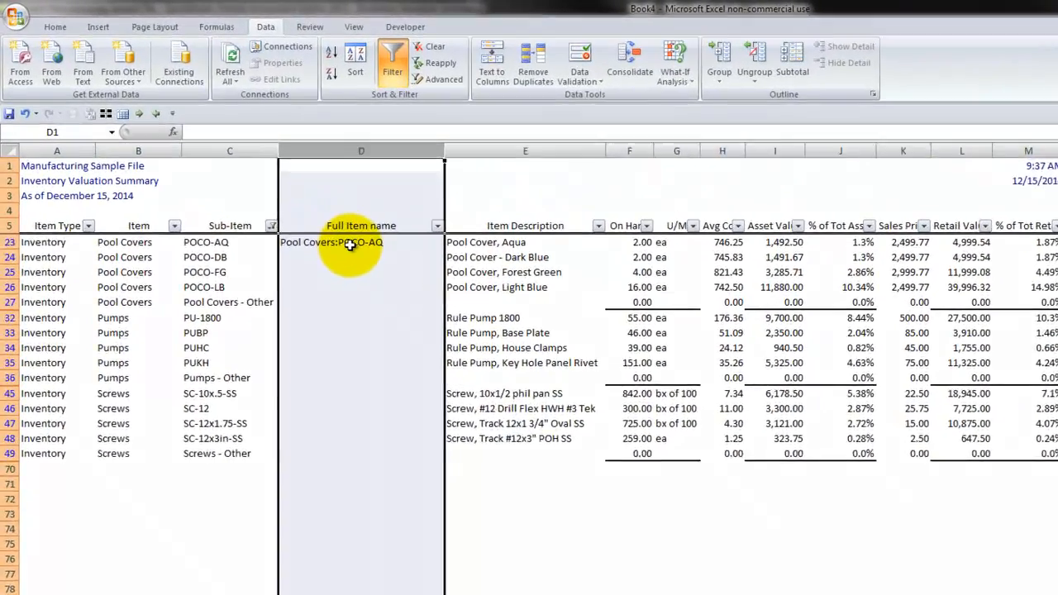
# - Clear the Sub-Item filter and apply the General number format to the whole Full Item name column
pyautogui.hotkey('ctrl', '1')
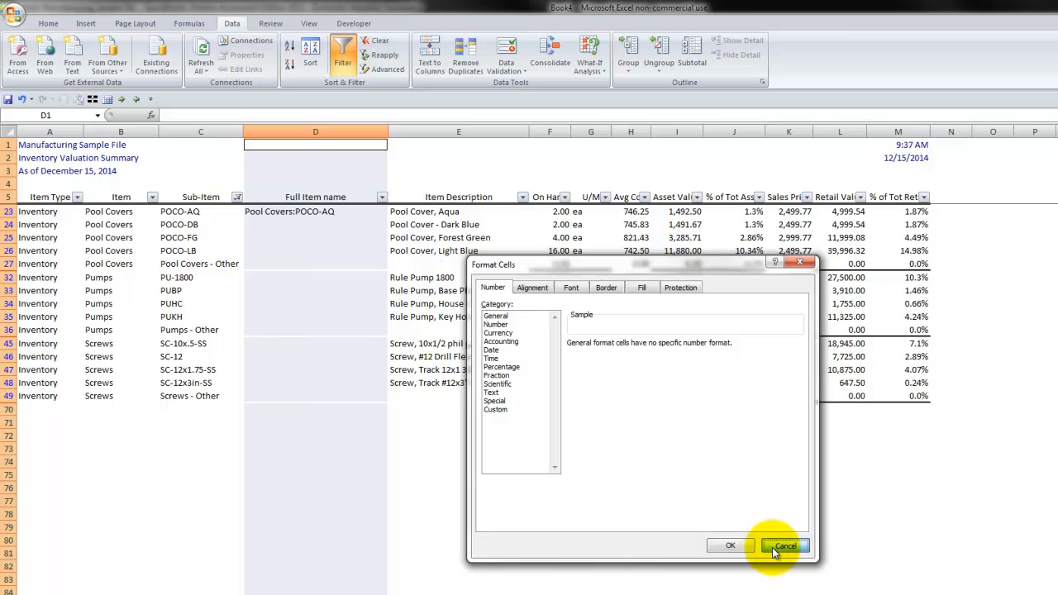
pyautogui.click(739, 546)
pyautogui.click(377, 40)
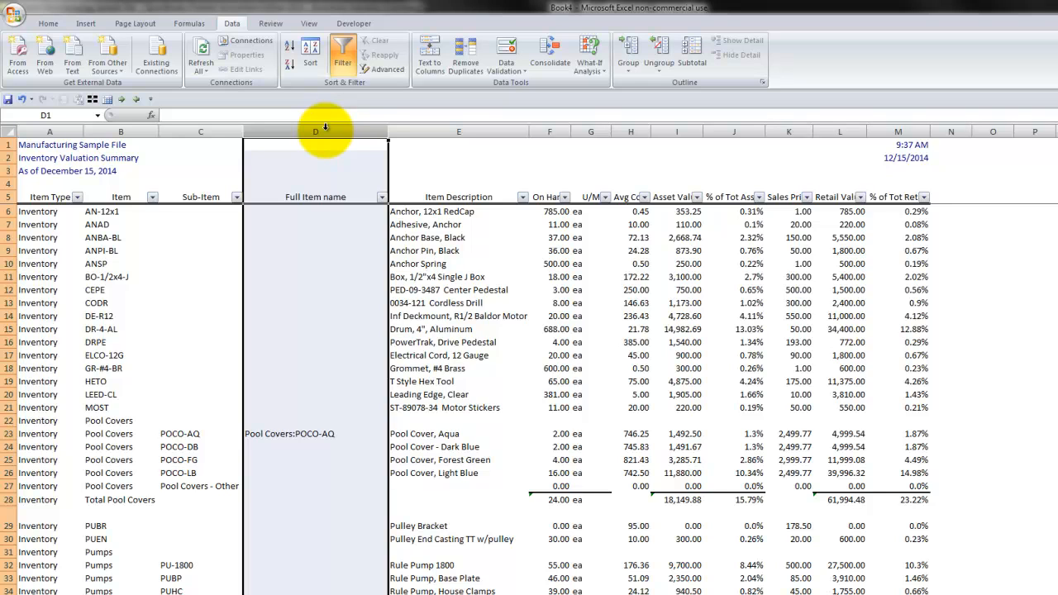
pyautogui.hotkey('ctrl', '1')
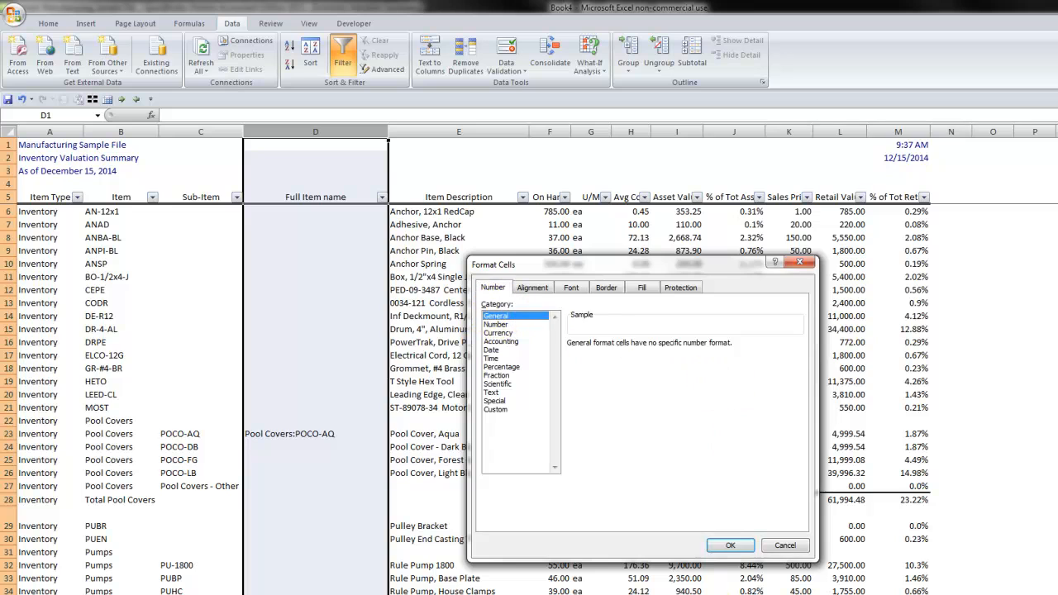
pyautogui.click(724, 545)
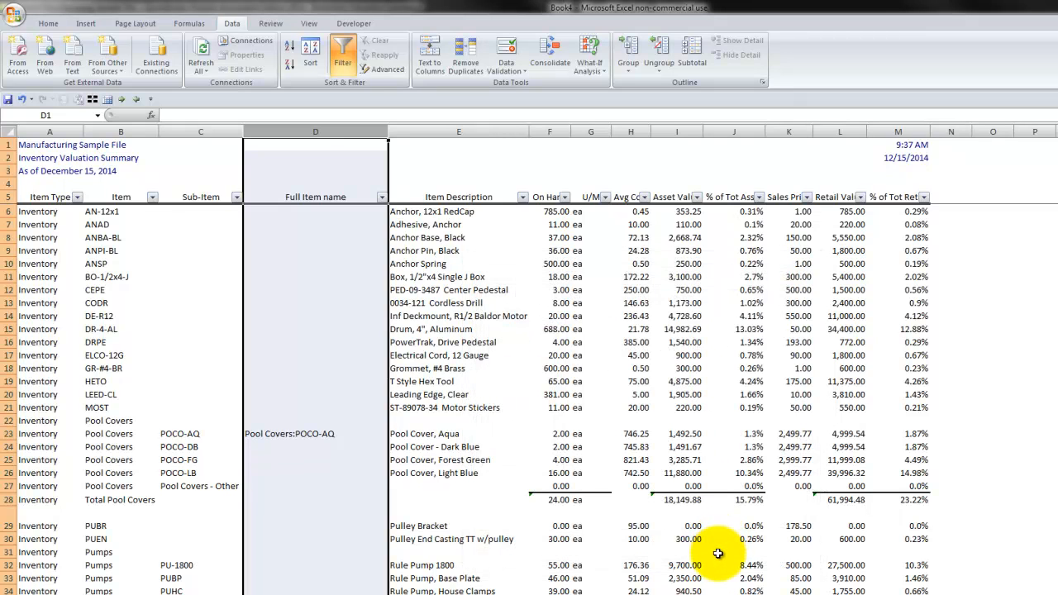
# - Filter the Sub-Item column again to leave out the blanks
pyautogui.click(236, 197)
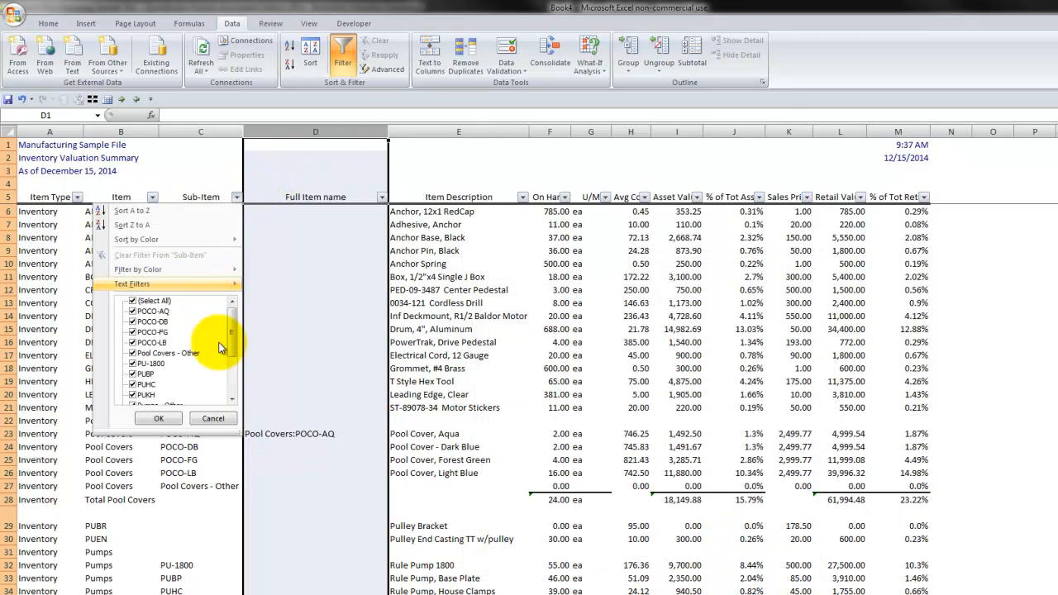
pyautogui.scroll(-5, 234, 348)
pyautogui.click(153, 418)
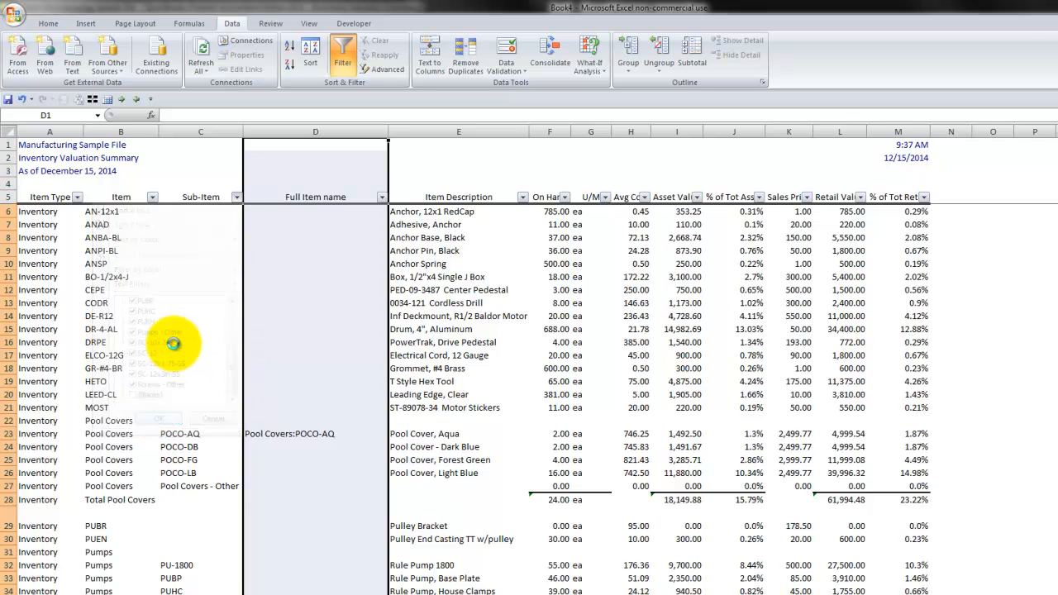
# - Copy the concatenation formula from D23 into only the visible cells of D24 through D49
pyautogui.click(302, 211)
pyautogui.hotkey('ctrl', 'c')
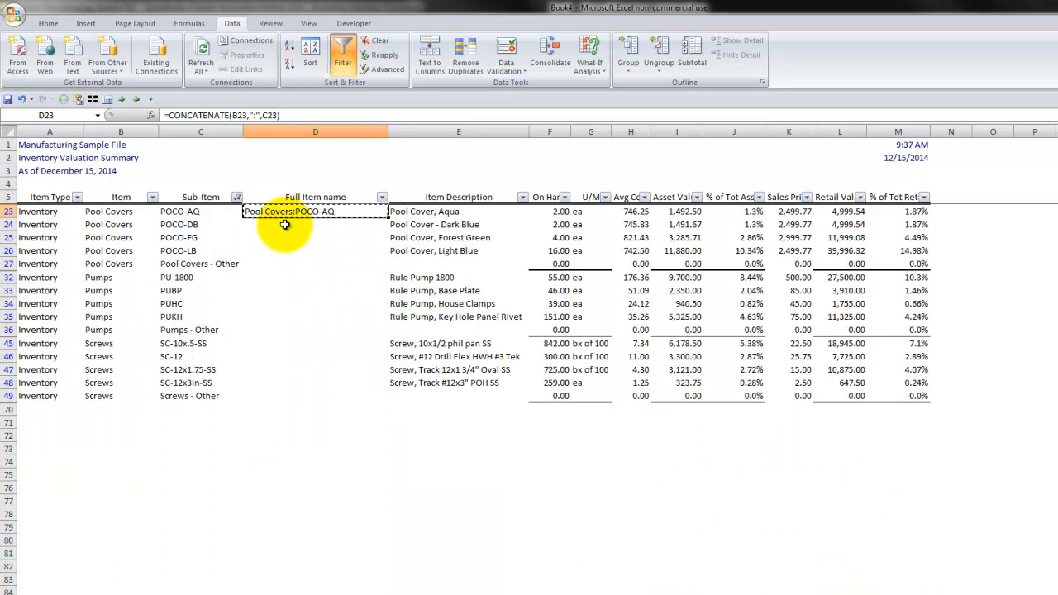
pyautogui.moveTo(284, 224); pyautogui.dragTo(279, 394)
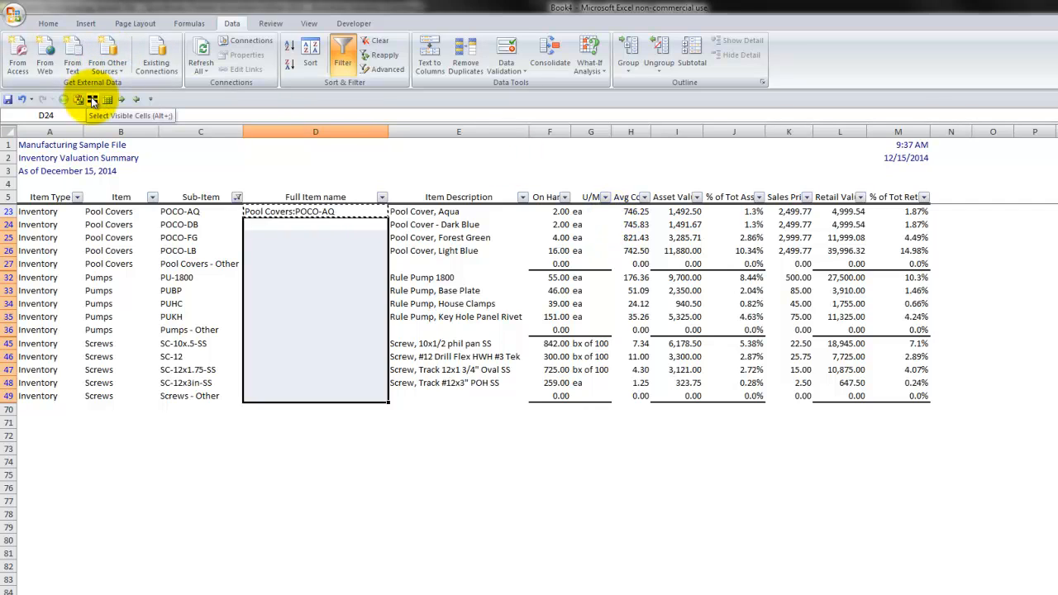
pyautogui.rightClick(219, 98)
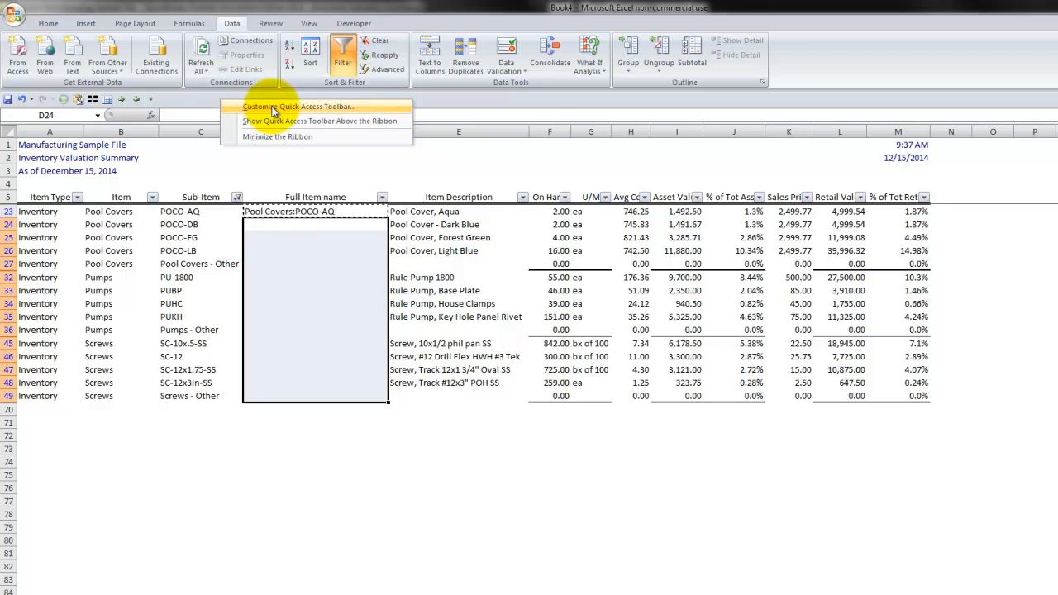
pyautogui.click(190, 101)
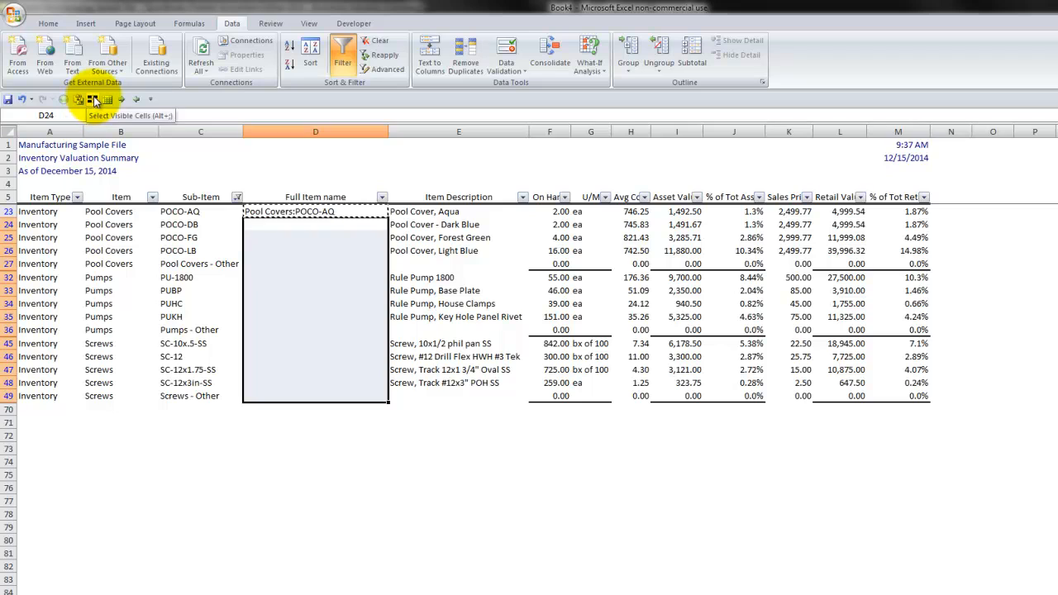
pyautogui.click(93, 100)
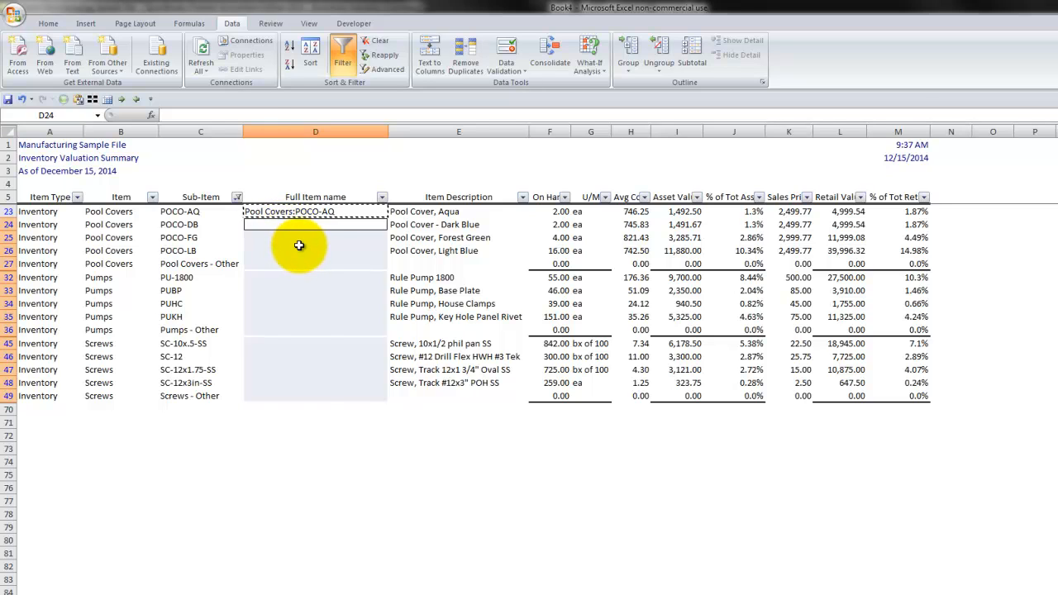
pyautogui.hotkey('ctrl', 'v')
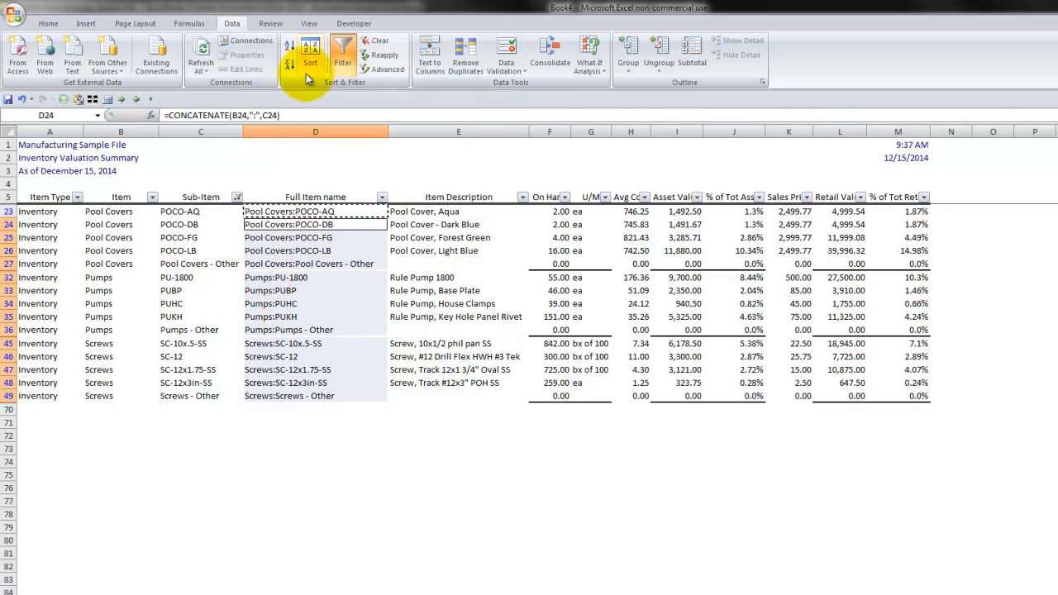
# - Clear the Sub-Item filter and review the Full Item name column across all rows
pyautogui.click(374, 40)
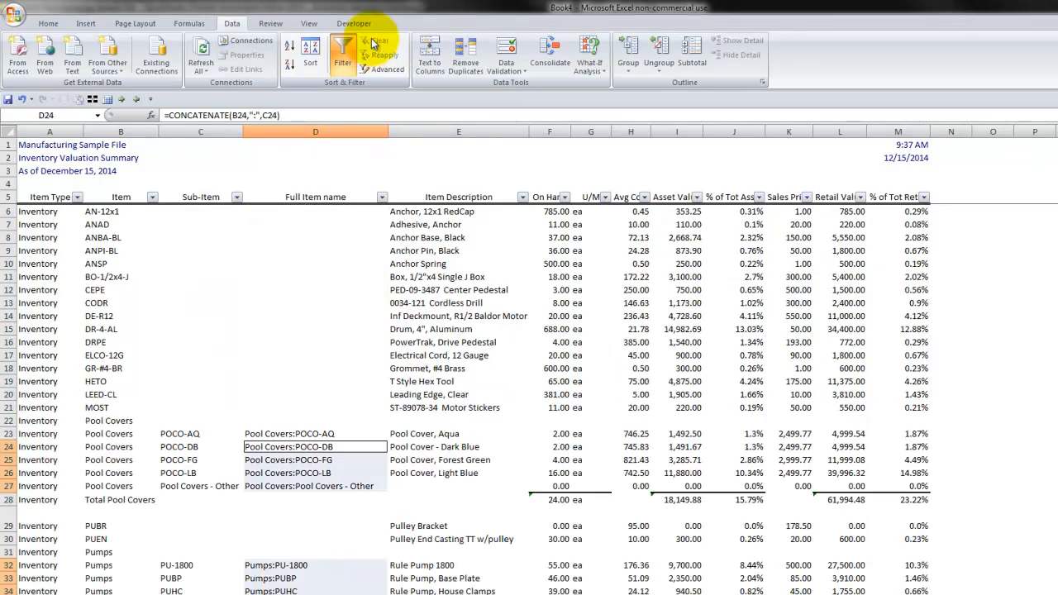
pyautogui.click(314, 302)
pyautogui.scroll(-11, 330, 306)
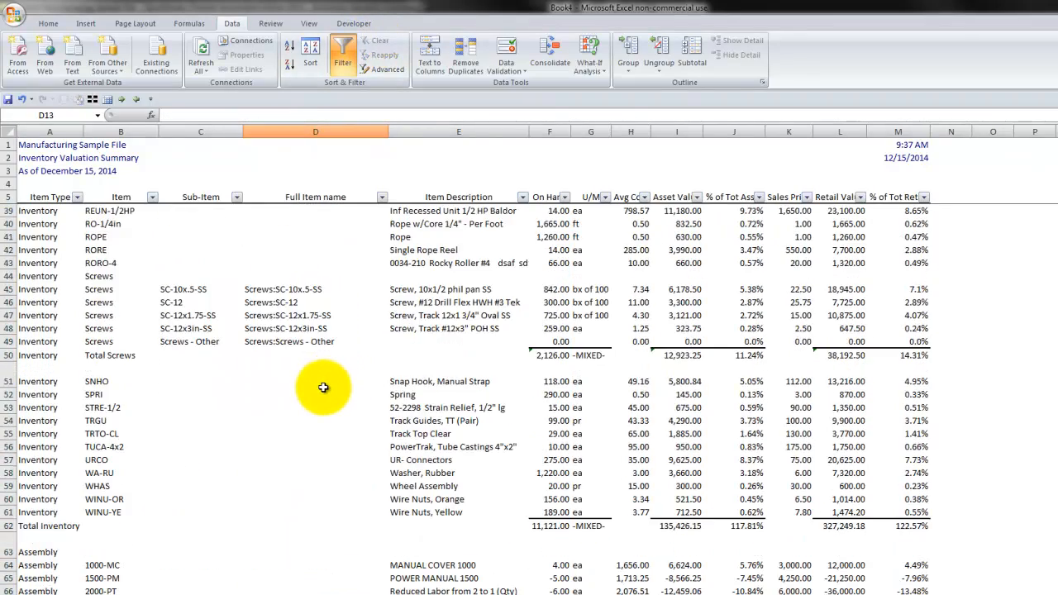
pyautogui.scroll(11, 323, 388)
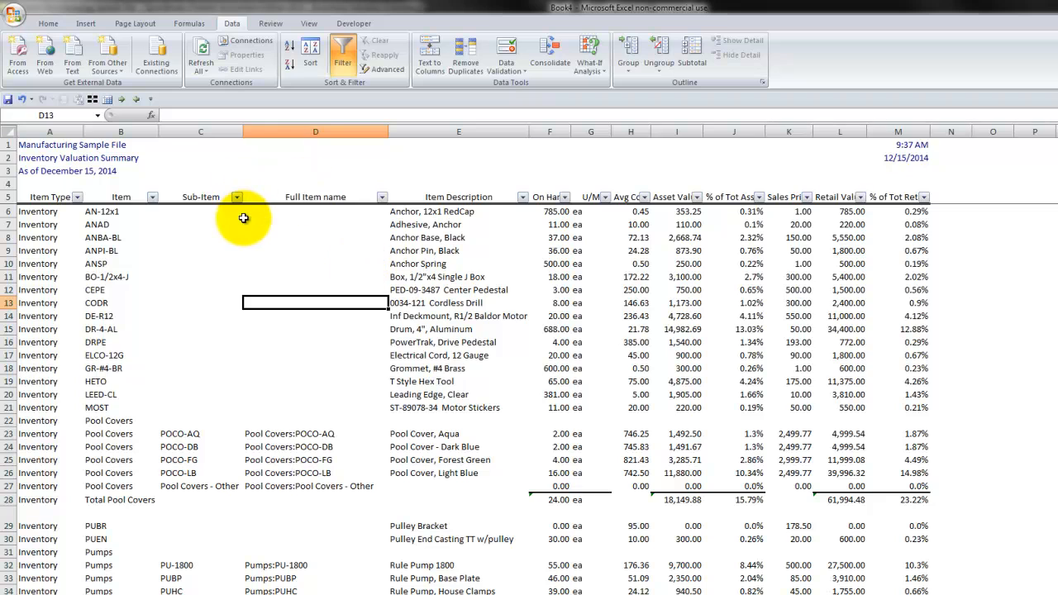
# - Filter the Full Item name column to show only the blanks
pyautogui.click(304, 210)
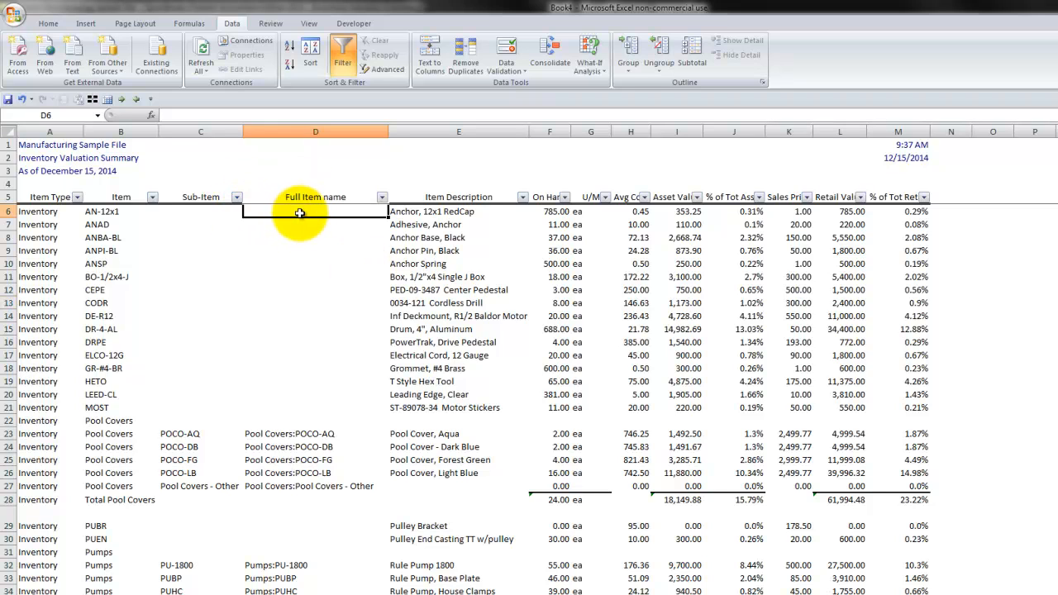
pyautogui.click(111, 212)
pyautogui.click(334, 212)
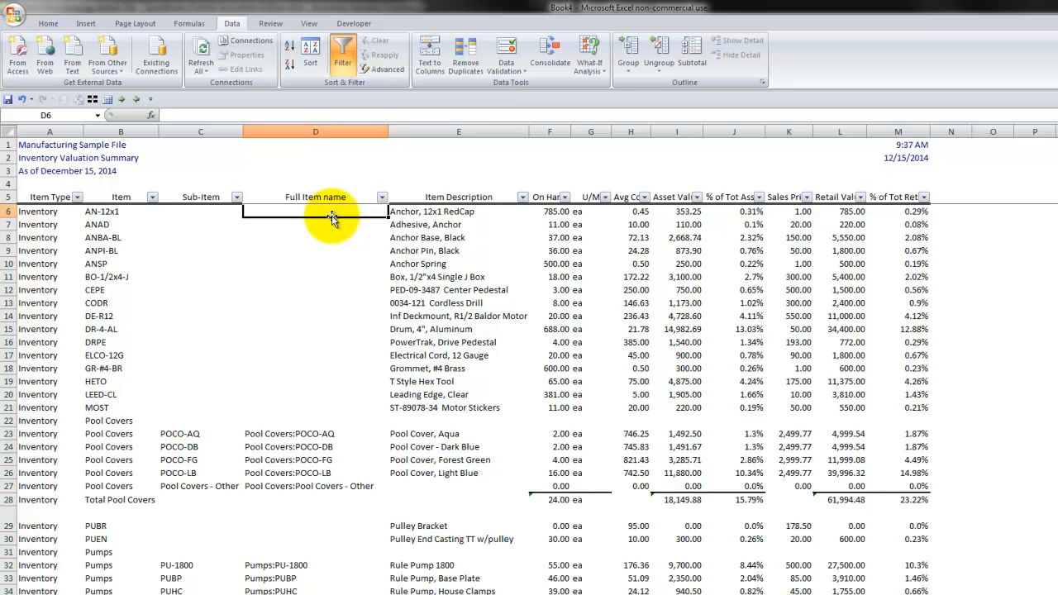
pyautogui.click(382, 198)
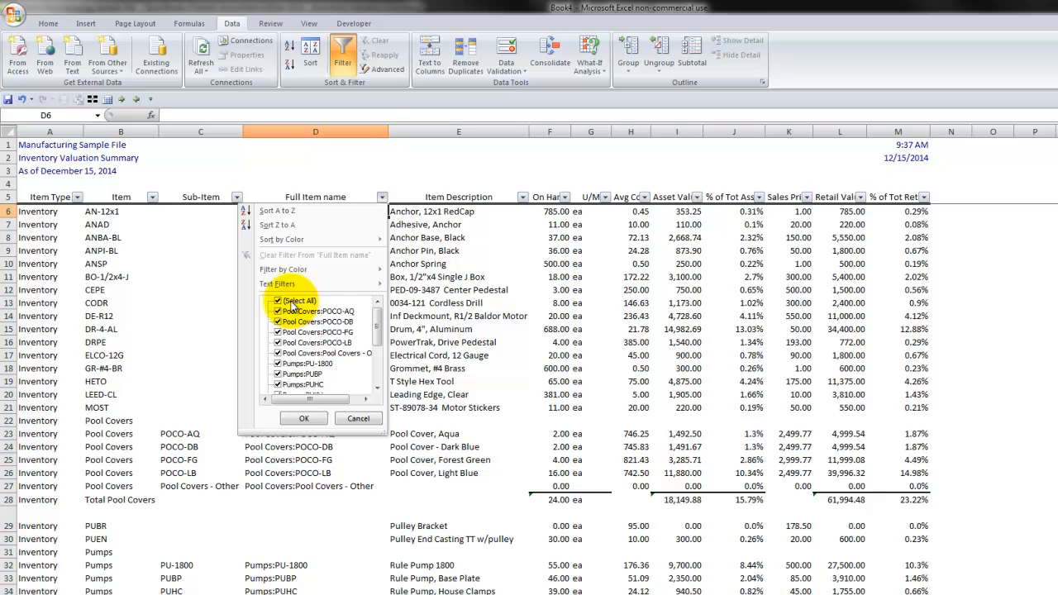
pyautogui.moveTo(378, 325); pyautogui.dragTo(378, 356)
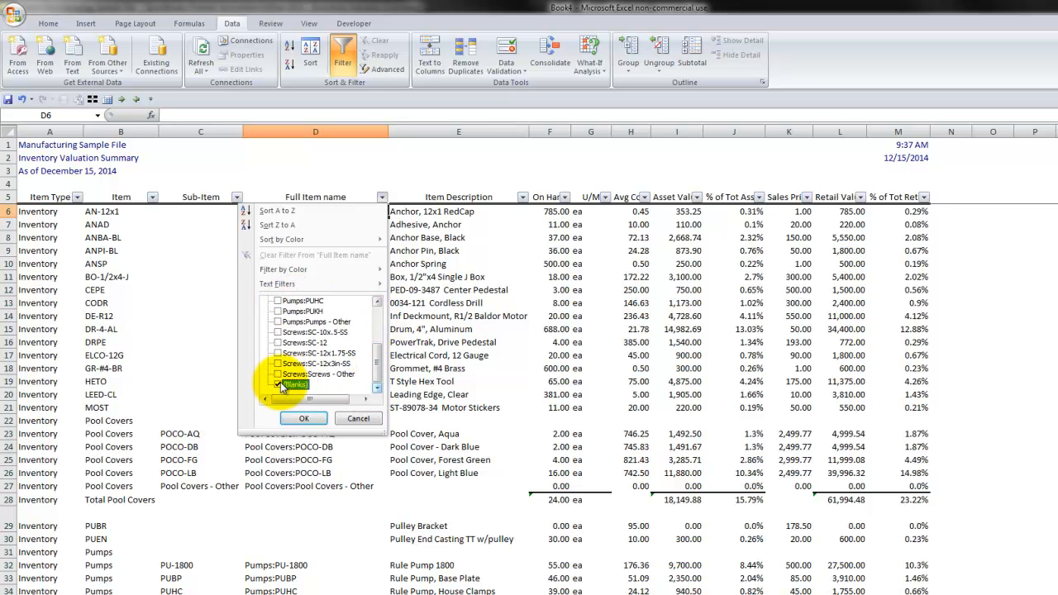
pyautogui.click(299, 418)
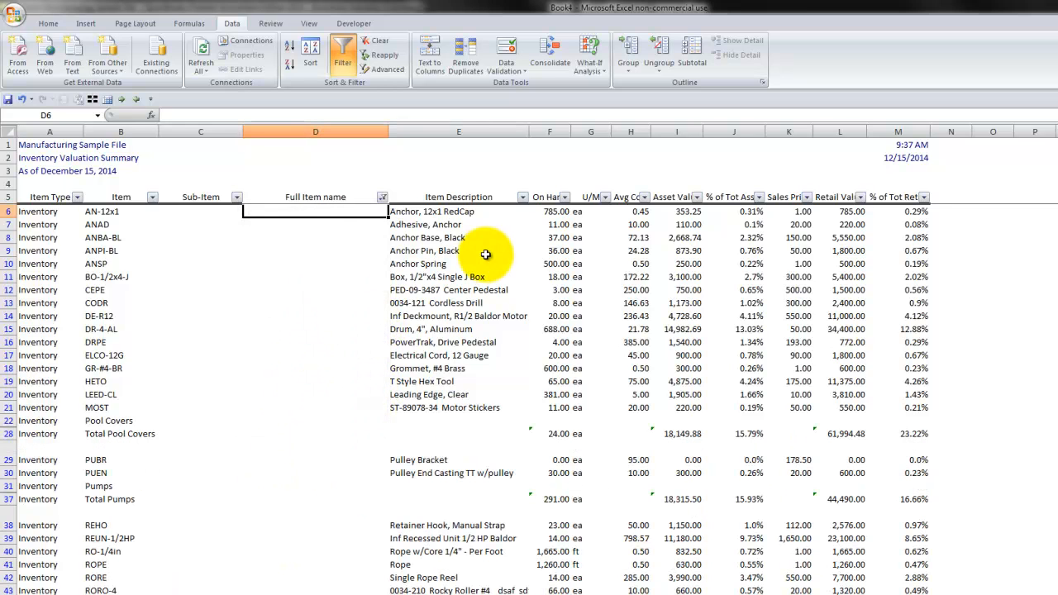
# - Enter =B6 in D6 and copy it into only the visible Full Item name cells down through row 69
pyautogui.write('=')
pyautogui.press('Return')
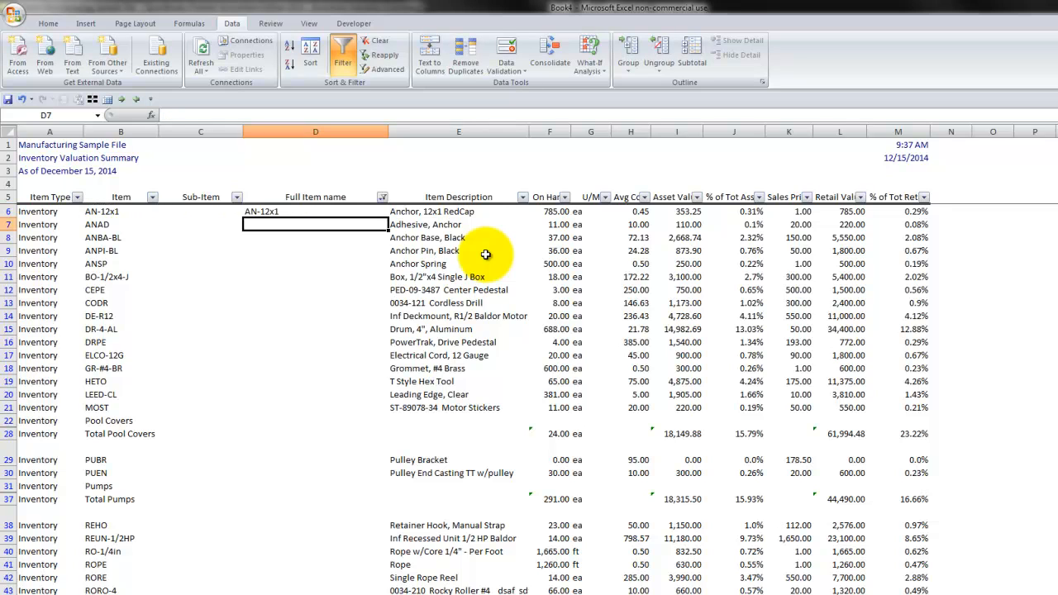
pyautogui.hotkey('shift', 'pagedown')
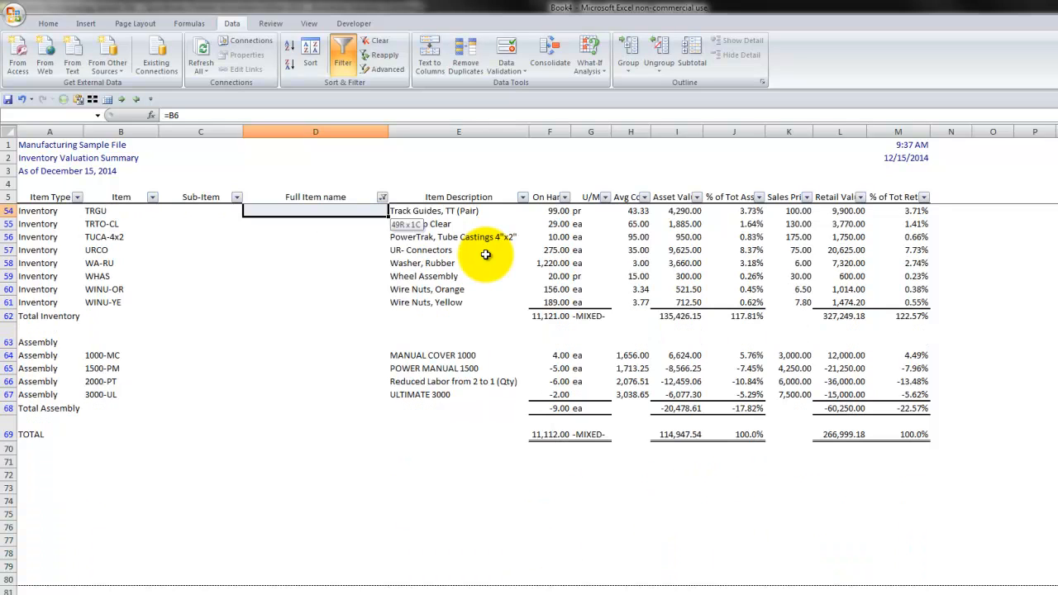
pyautogui.hotkey('shift', 'Down')
pyautogui.hotkey('shift', 'Down')
pyautogui.hotkey('shift', 'Down')
pyautogui.hotkey('shift', 'Down')
pyautogui.hotkey('shift', 'Down')
pyautogui.hotkey('shift', 'Down')
pyautogui.hotkey('shift', 'Down')
pyautogui.hotkey('shift', 'Down')
pyautogui.hotkey('shift', 'Down')
pyautogui.hotkey('shift', 'Down')
pyautogui.hotkey('shift', 'Down')
pyautogui.hotkey('shift', 'Down')
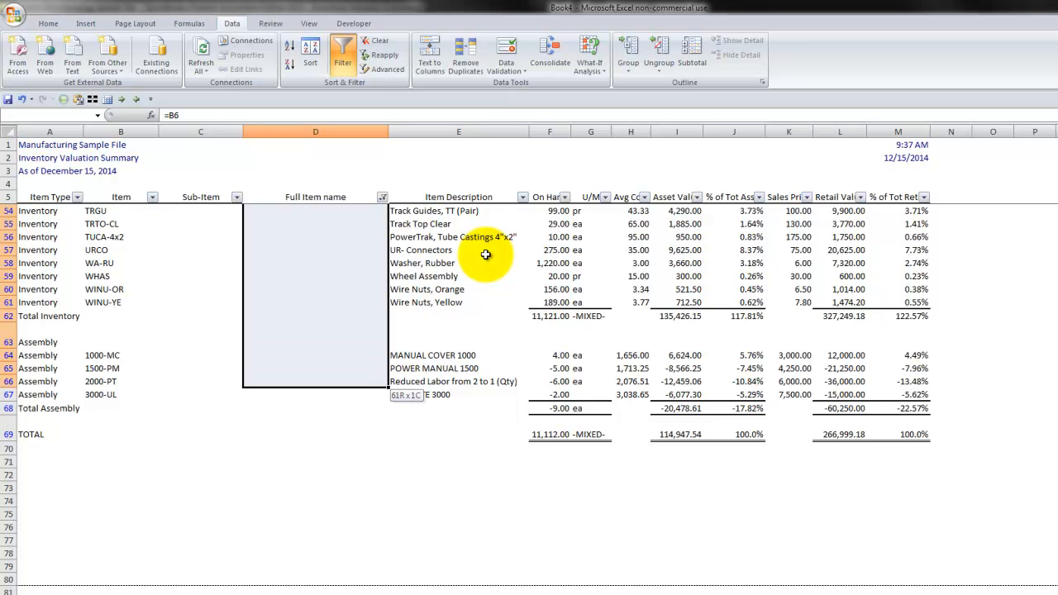
pyautogui.hotkey('shift', 'Down')
pyautogui.hotkey('shift', 'Down')
pyautogui.hotkey('shift', 'Down')
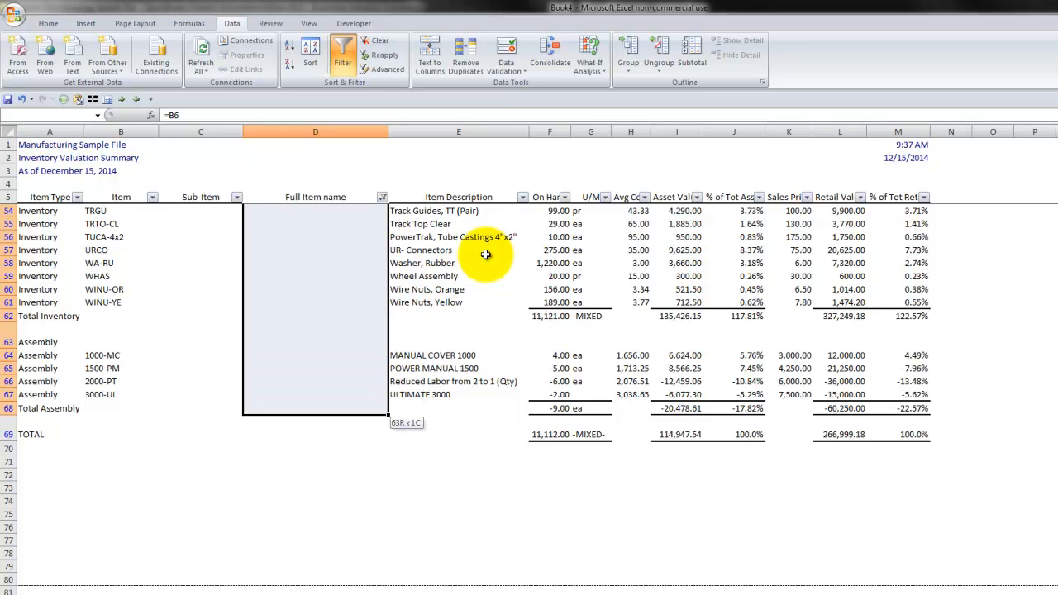
pyautogui.click(93, 100)
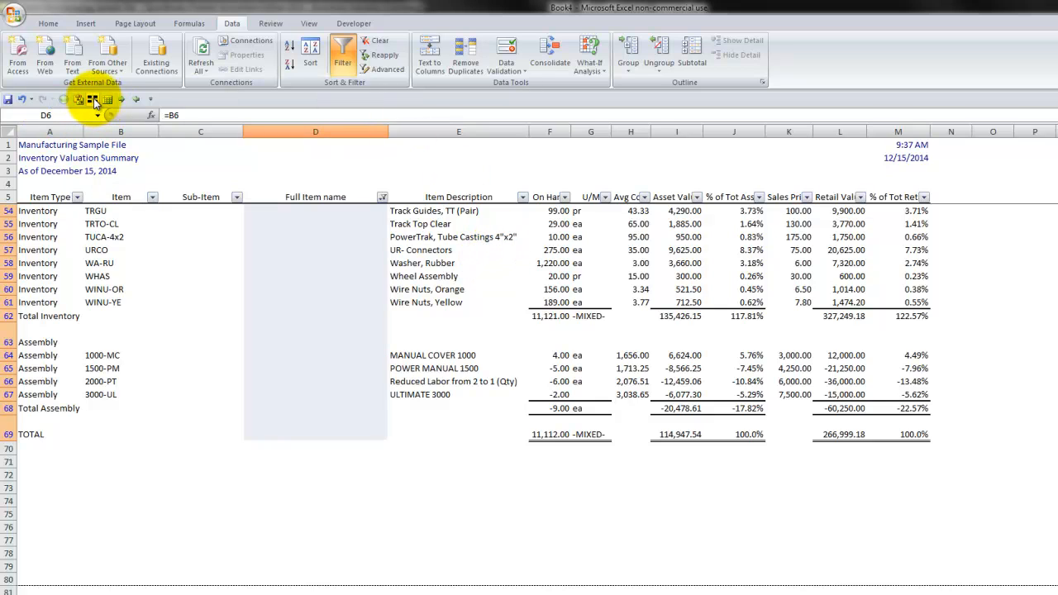
# - Clear the Full Item name filter and check the item names filled in down the column
pyautogui.click(376, 40)
pyautogui.click(306, 276)
pyautogui.scroll(16, 318, 281)
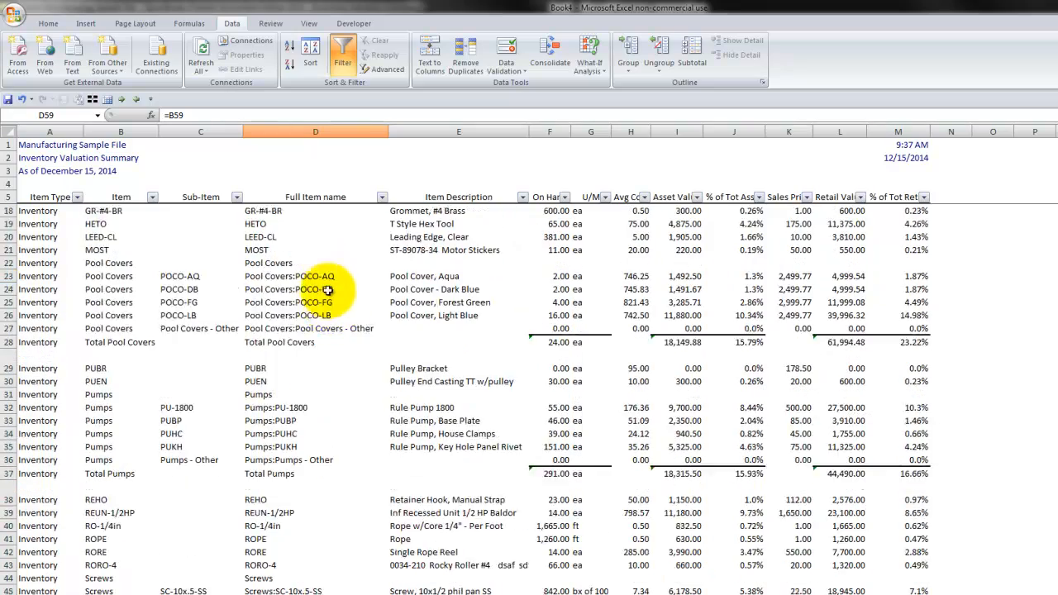
pyautogui.click(294, 229)
pyautogui.scroll(-8, 307, 302)
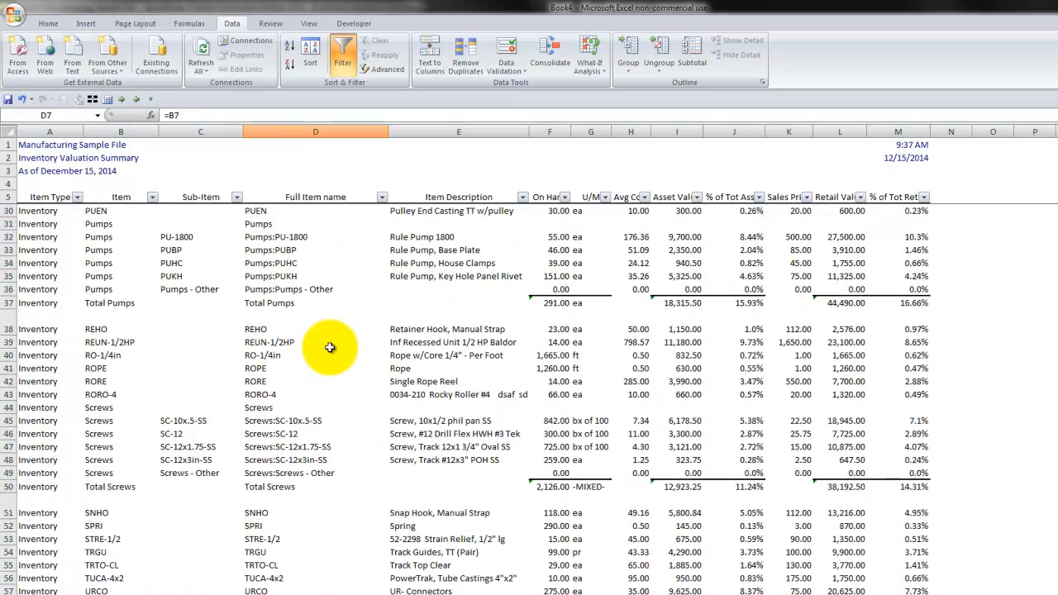
# - Autofit the row heights of the entire sheet
pyautogui.click(9, 132)
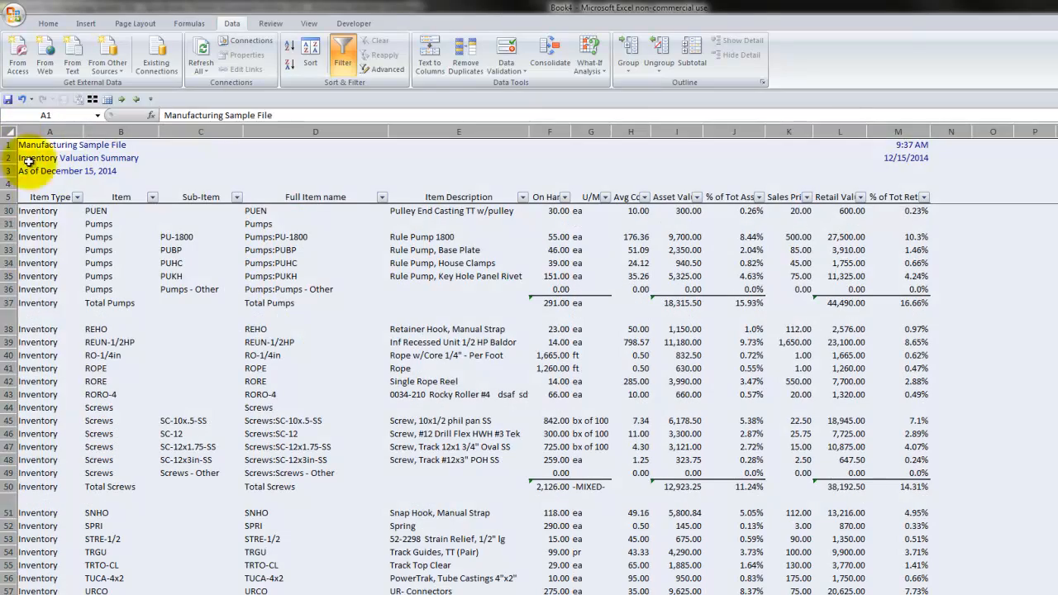
pyautogui.click(13, 321)
pyautogui.click(8, 132)
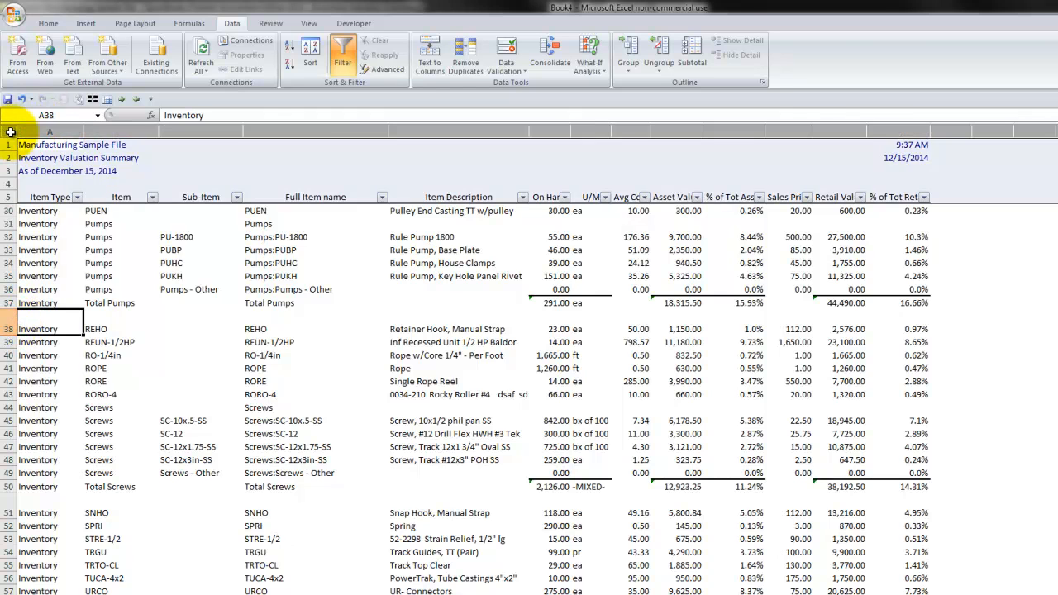
pyautogui.doubleClick(8, 310)
pyautogui.click(52, 302)
# - Delete the zero formulas in the Full Item name column for rows 62, 63, 68 and 69
pyautogui.scroll(-4, 223, 344)
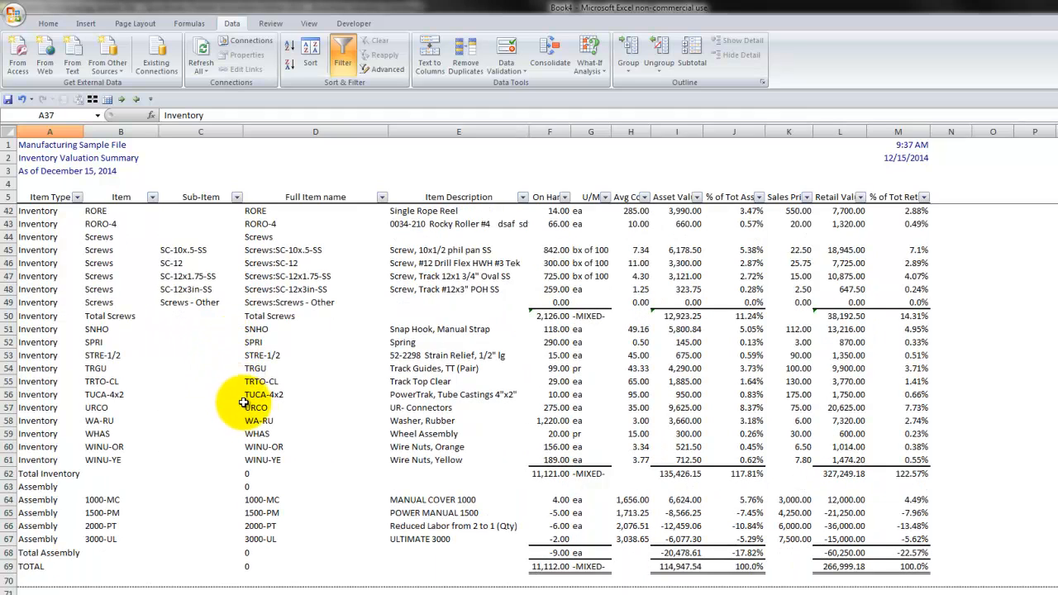
pyautogui.moveTo(250, 473); pyautogui.dragTo(270, 486)
pyautogui.press('Down')
pyautogui.press('Down')
pyautogui.press('Down')
pyautogui.press('Down')
pyautogui.press('Down')
pyautogui.press('Down')
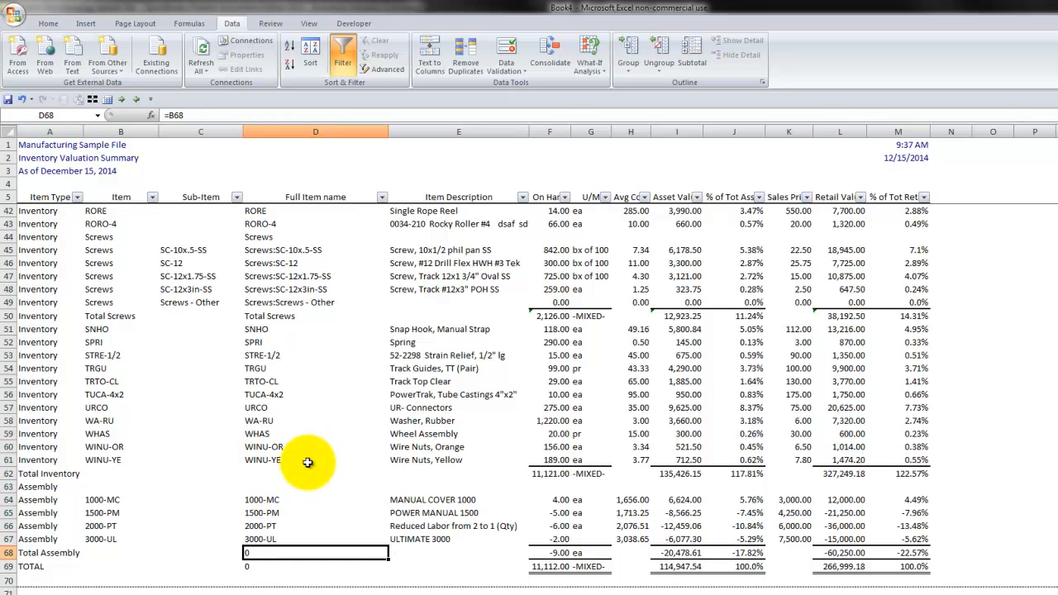
pyautogui.hotkey('shift', 'Down')
pyautogui.scroll(12, 281, 421)
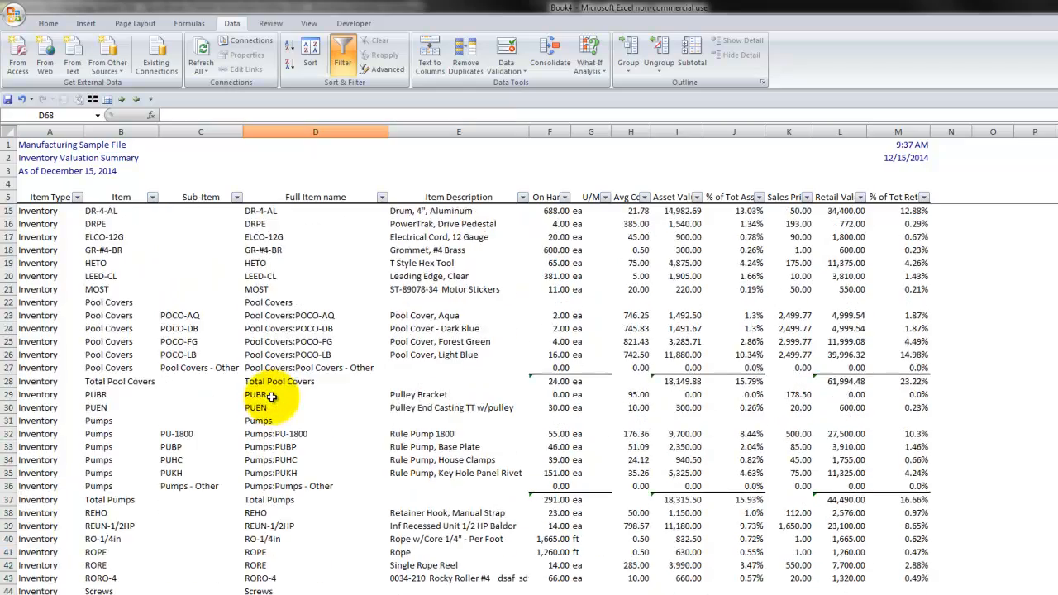
pyautogui.click(46, 239)
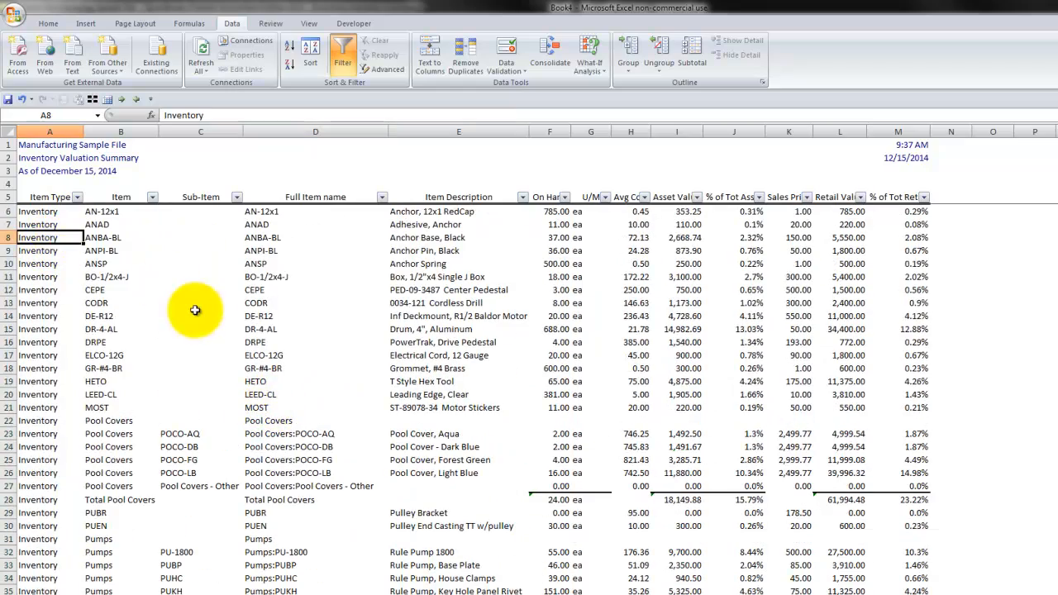
pyautogui.scroll(-11, 207, 348)
pyautogui.scroll(11, 230, 386)
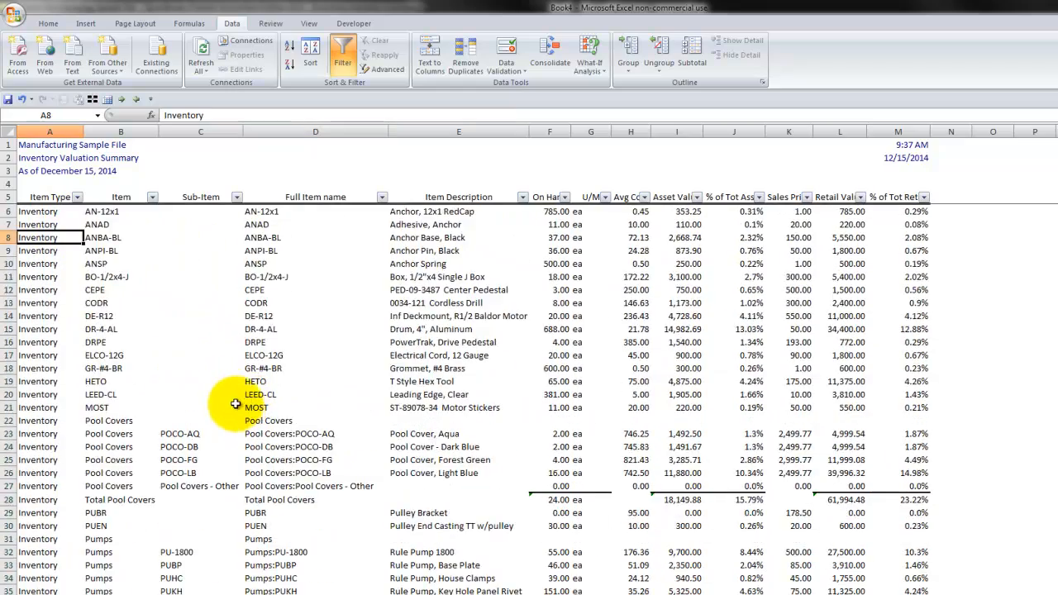
pyautogui.moveTo(108, 290); pyautogui.dragTo(108, 278)
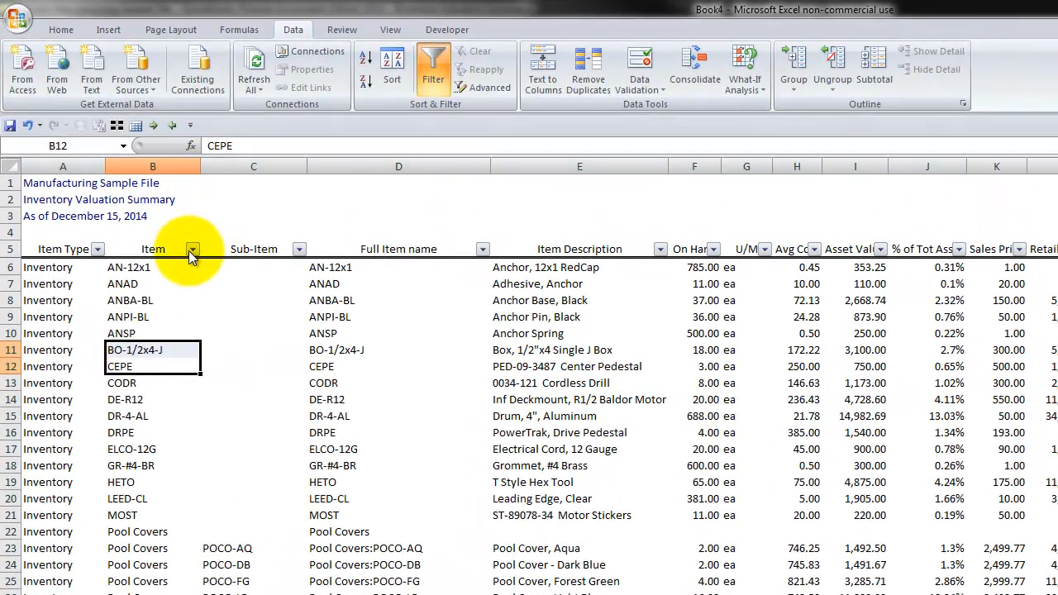
# - Filter the Item column to show only Total Pool Covers, Total Pumps and Total Screws
pyautogui.click(152, 196)
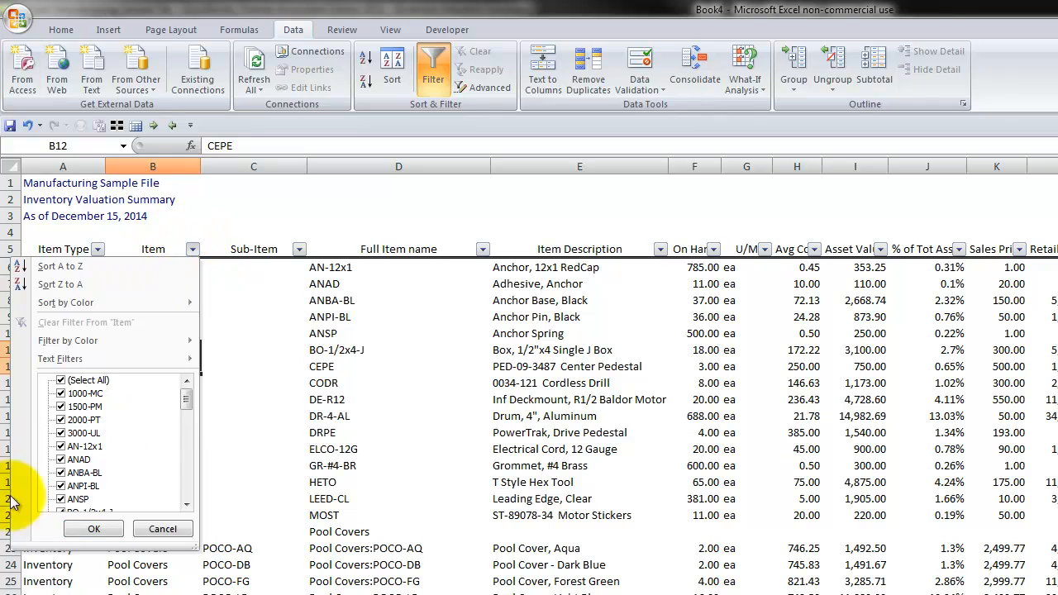
pyautogui.click(76, 380)
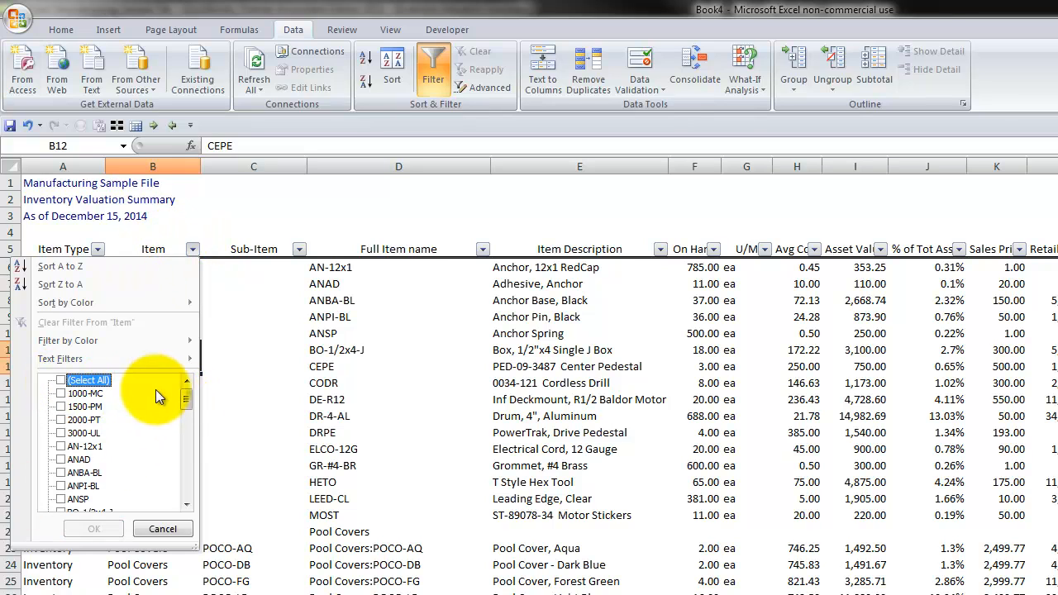
pyautogui.moveTo(186, 399); pyautogui.dragTo(187, 494)
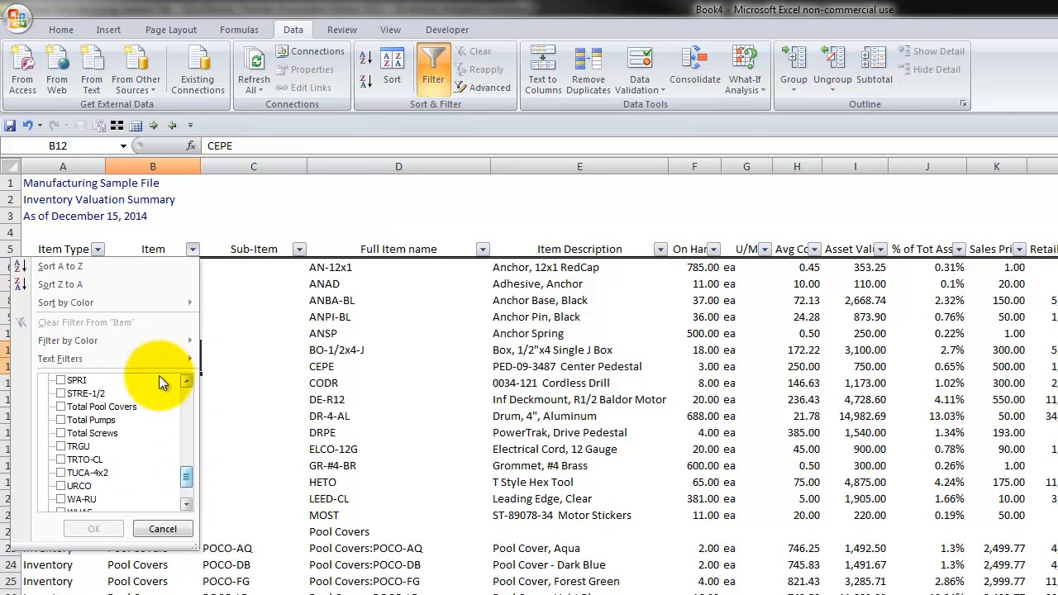
pyautogui.click(60, 407)
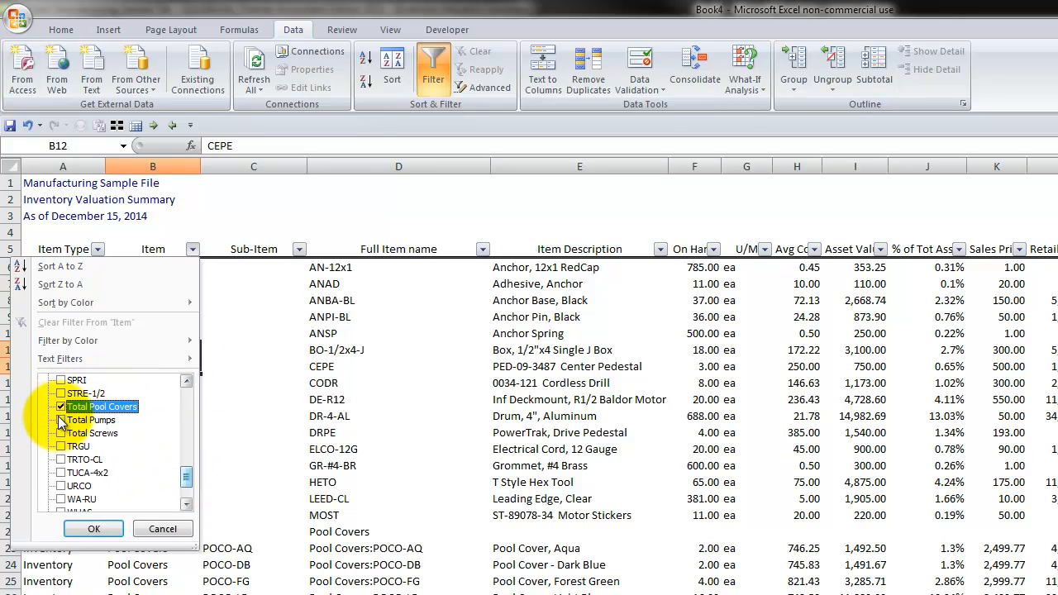
pyautogui.click(60, 420)
pyautogui.click(59, 432)
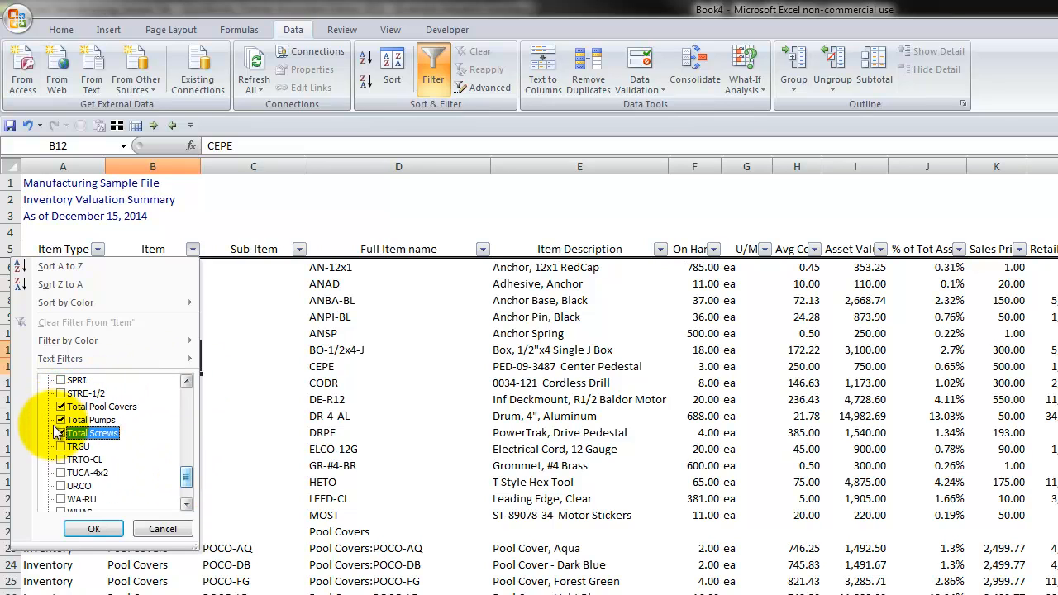
pyautogui.click(83, 527)
# - Fill only the visible subtotal cells from column A to M with a horizontal two-color gradient from white to blue
pyautogui.moveTo(59, 267); pyautogui.dragTo(1056, 299)
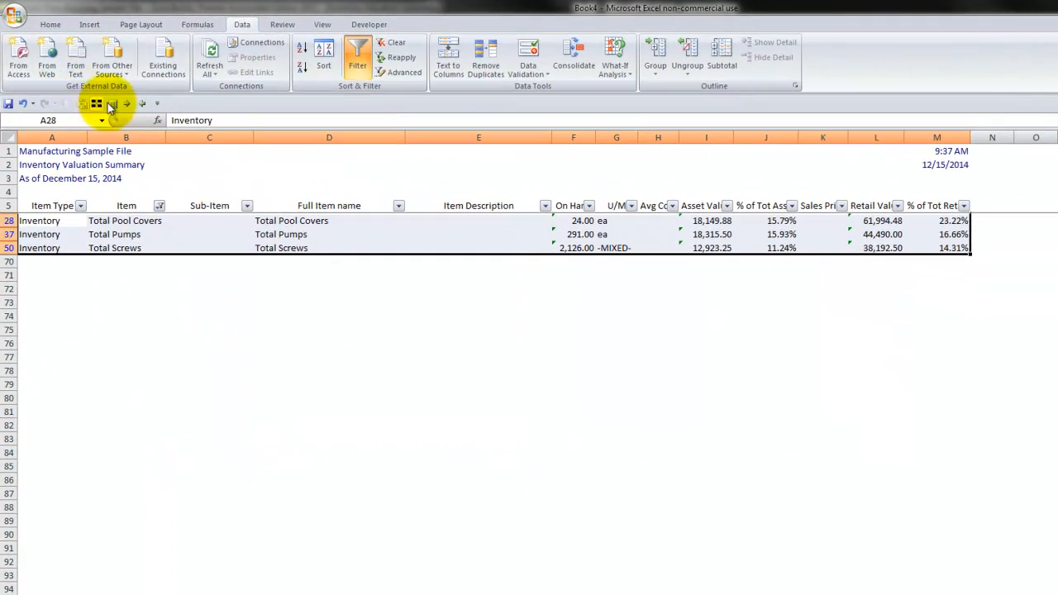
pyautogui.click(50, 25)
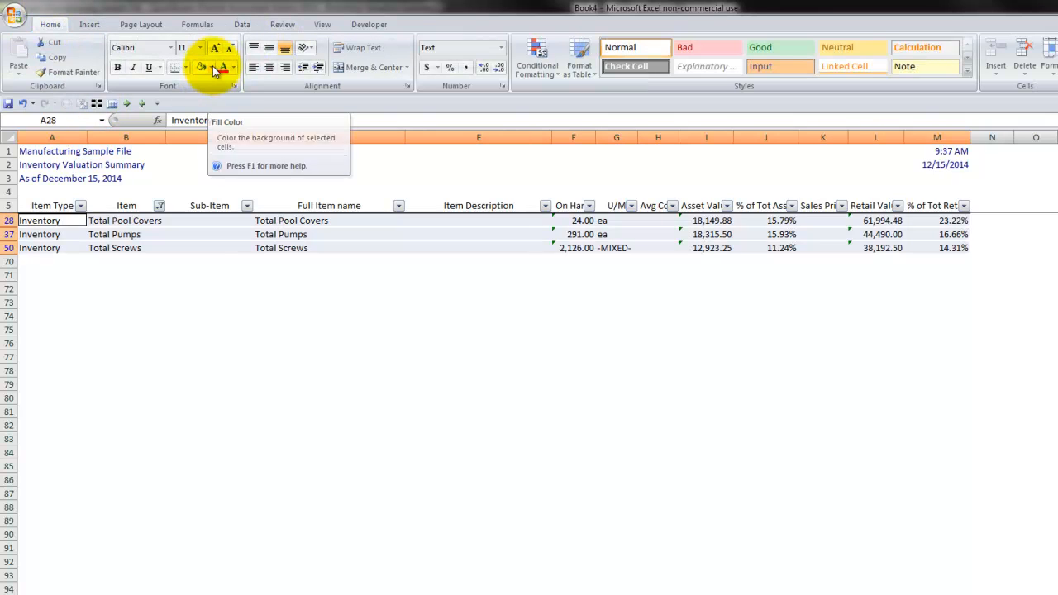
pyautogui.hotkey('ctrl', '1')
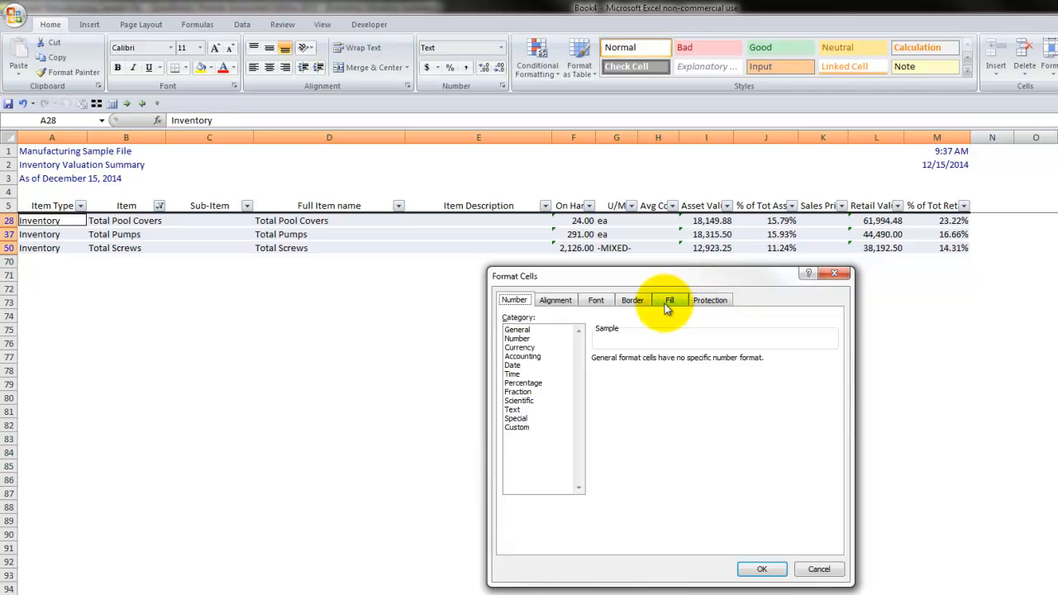
pyautogui.moveTo(643, 276); pyautogui.dragTo(618, 264)
pyautogui.click(649, 289)
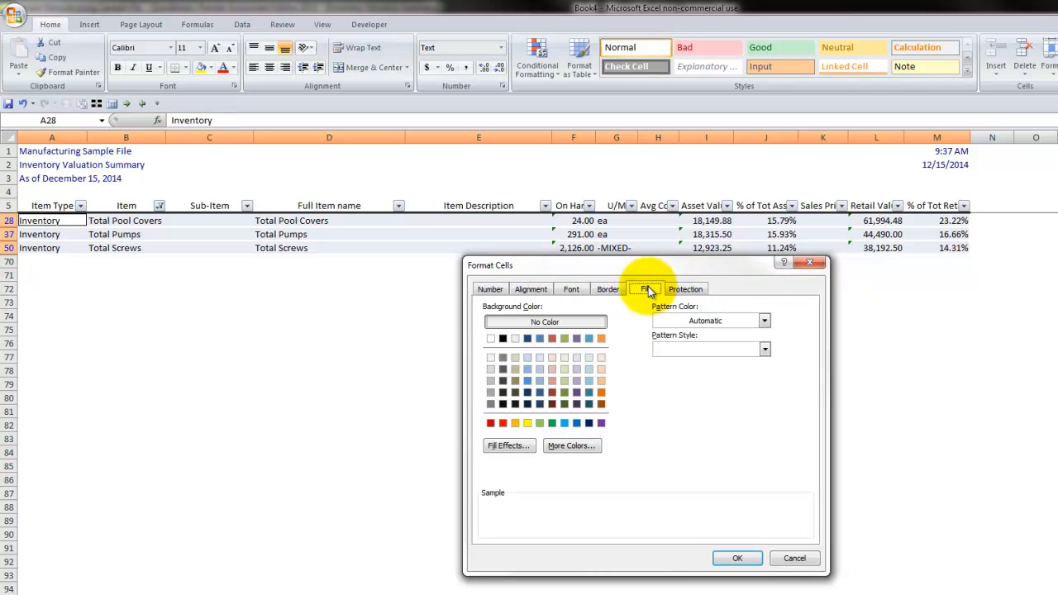
pyautogui.click(509, 446)
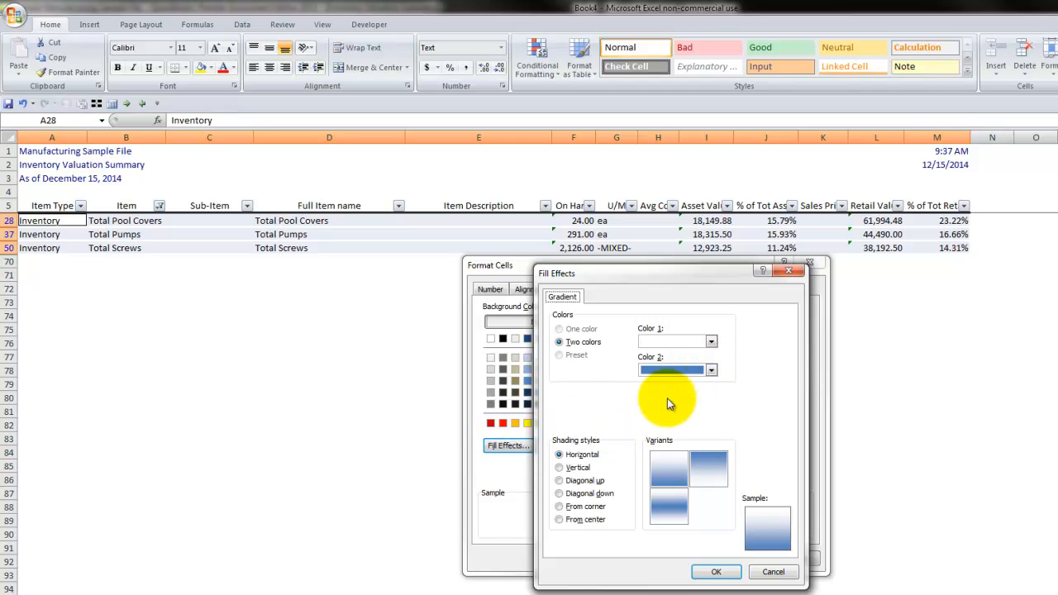
pyautogui.click(698, 577)
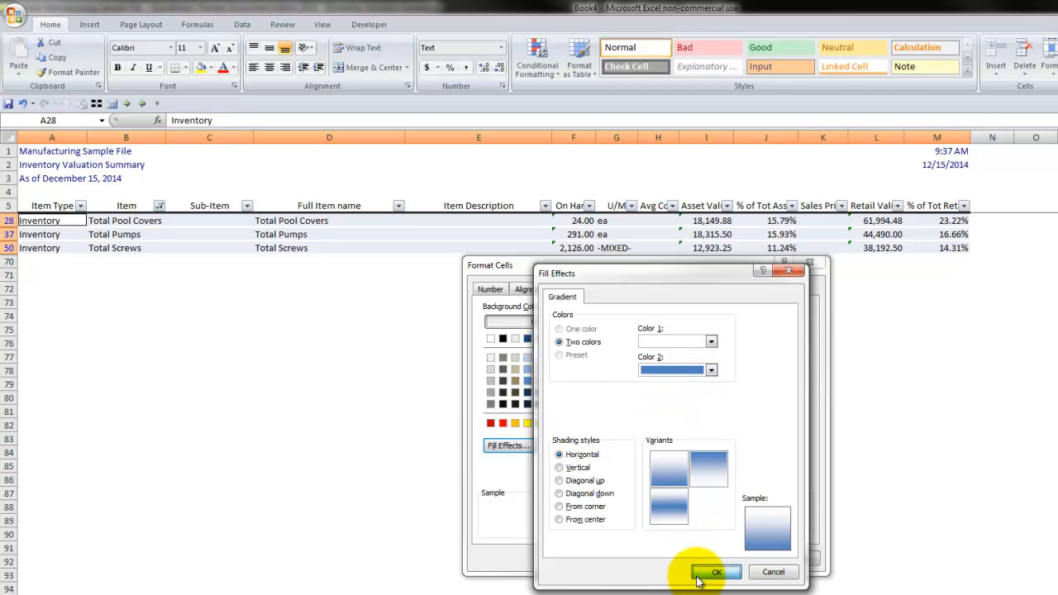
pyautogui.click(726, 558)
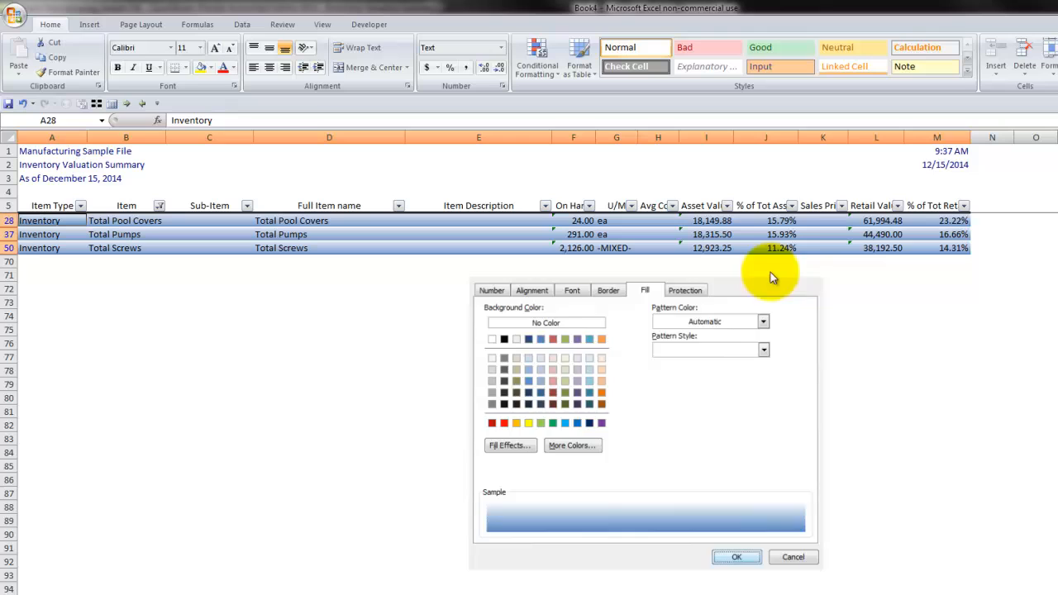
# - Apply a top and bottom border to the selected subtotal rows and clear the Item filter
pyautogui.click(186, 70)
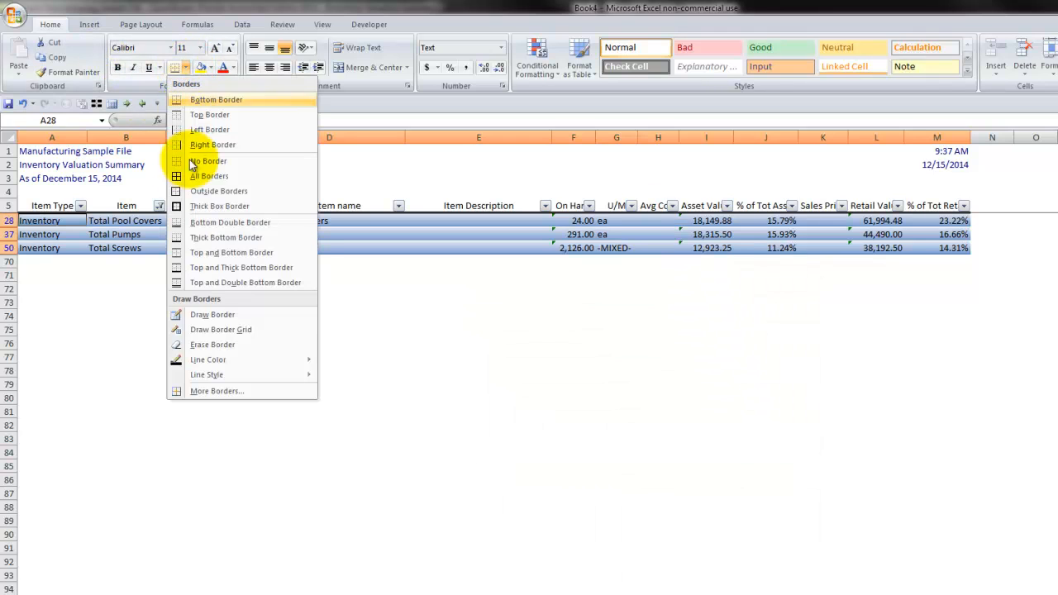
pyautogui.click(210, 255)
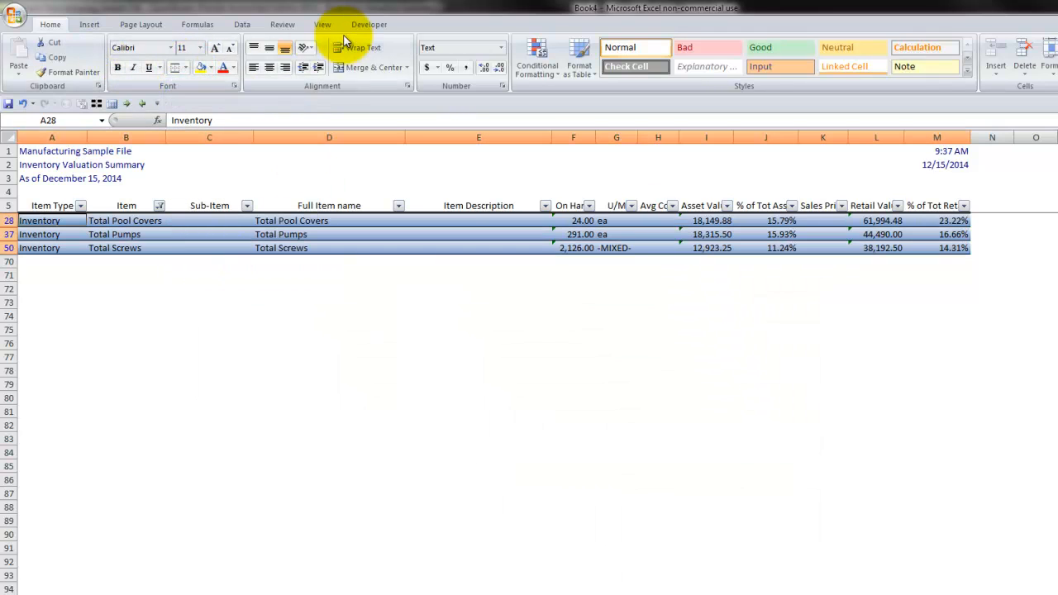
pyautogui.click(241, 24)
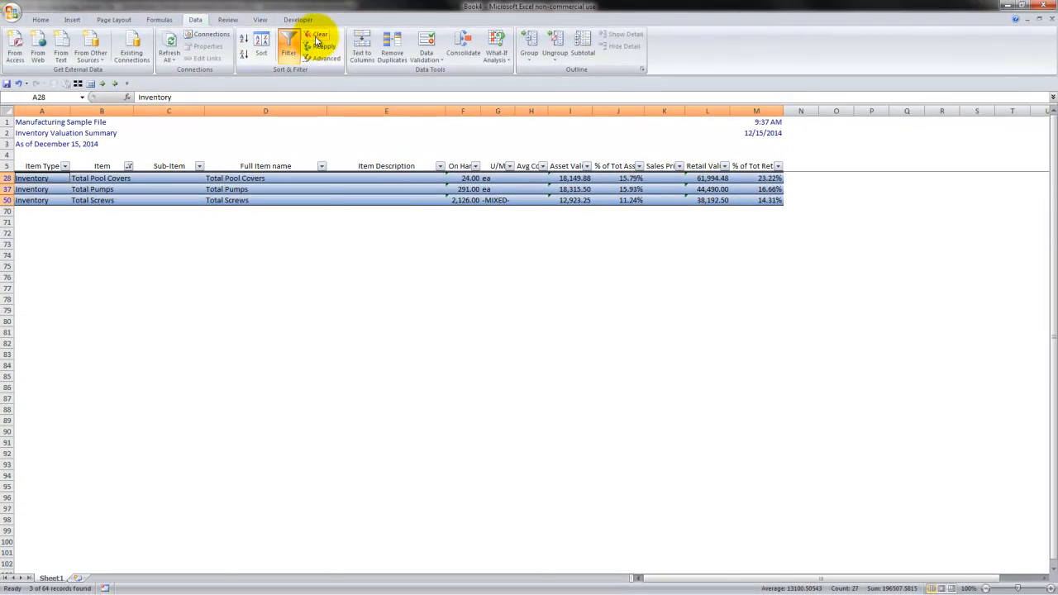
pyautogui.click(317, 39)
pyautogui.click(273, 333)
pyautogui.scroll(-4, 264, 348)
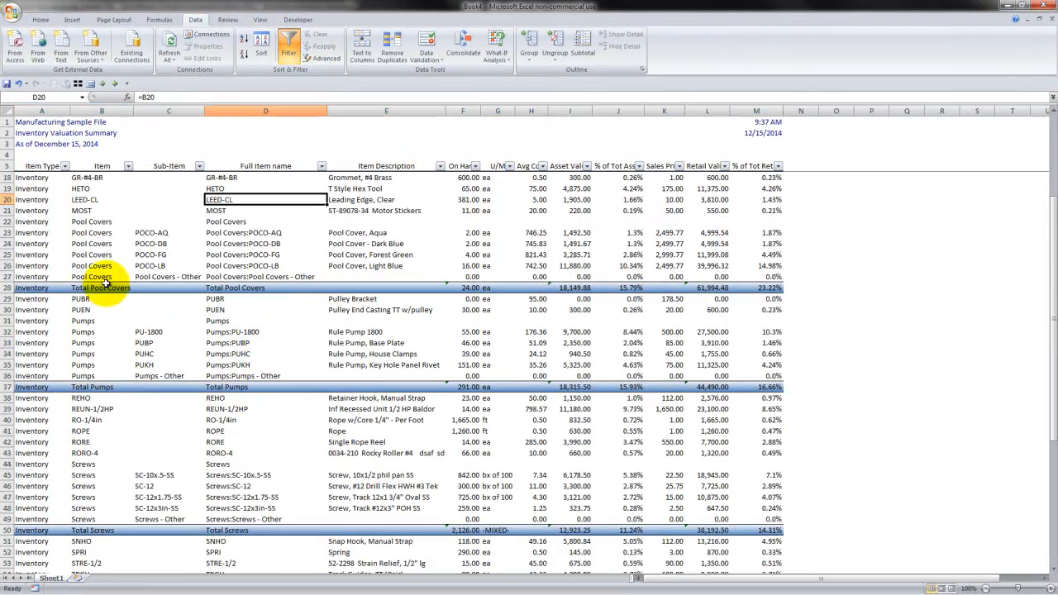
pyautogui.scroll(4, 105, 283)
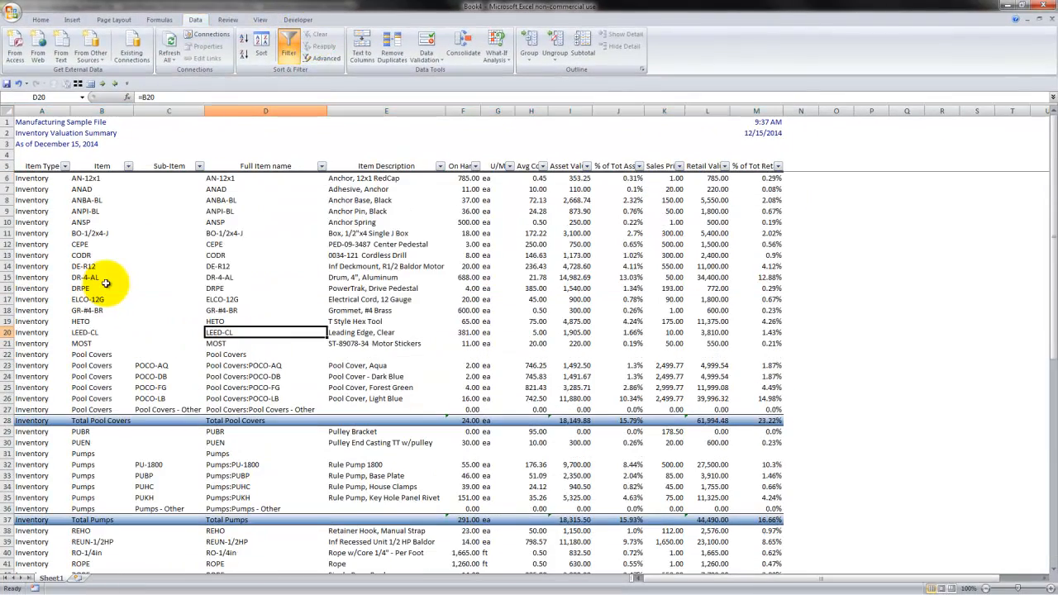
# - Filter the Item column again for Total Pool Covers, Total Pumps and Total Screws
pyautogui.click(130, 165)
pyautogui.click(69, 253)
pyautogui.moveTo(124, 267); pyautogui.dragTo(124, 317)
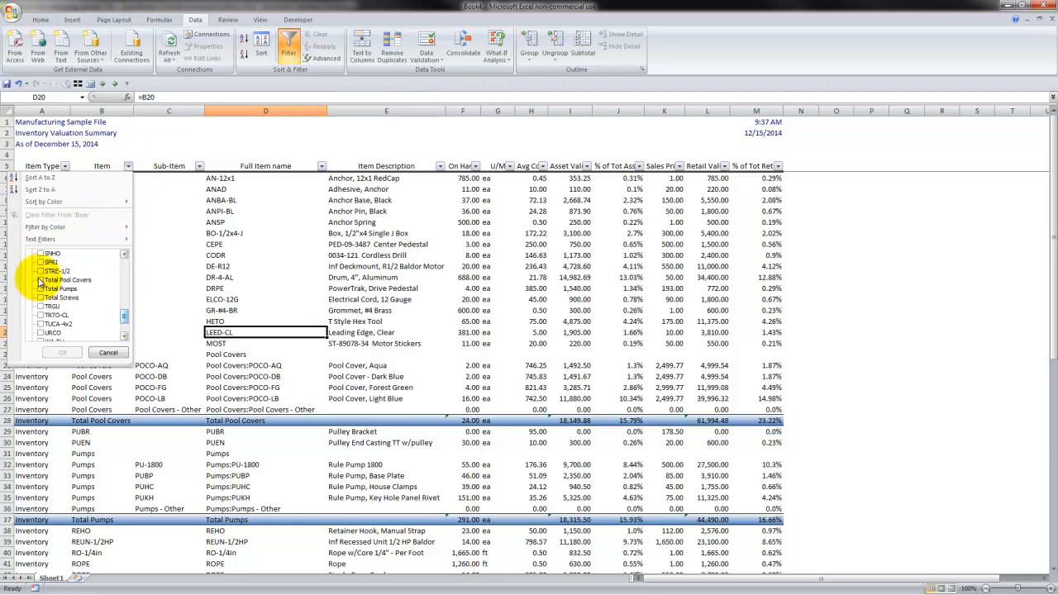
pyautogui.click(40, 298)
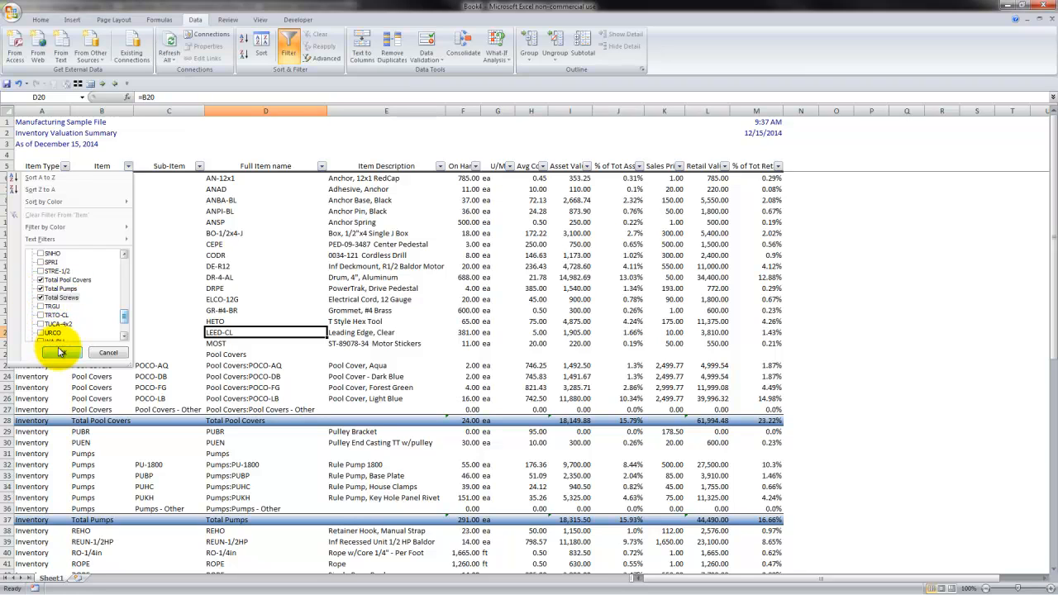
pyautogui.click(59, 352)
# - Make only the visible subtotal cells from column A to M bold and clear the Item filter
pyautogui.moveTo(28, 177); pyautogui.dragTo(752, 205)
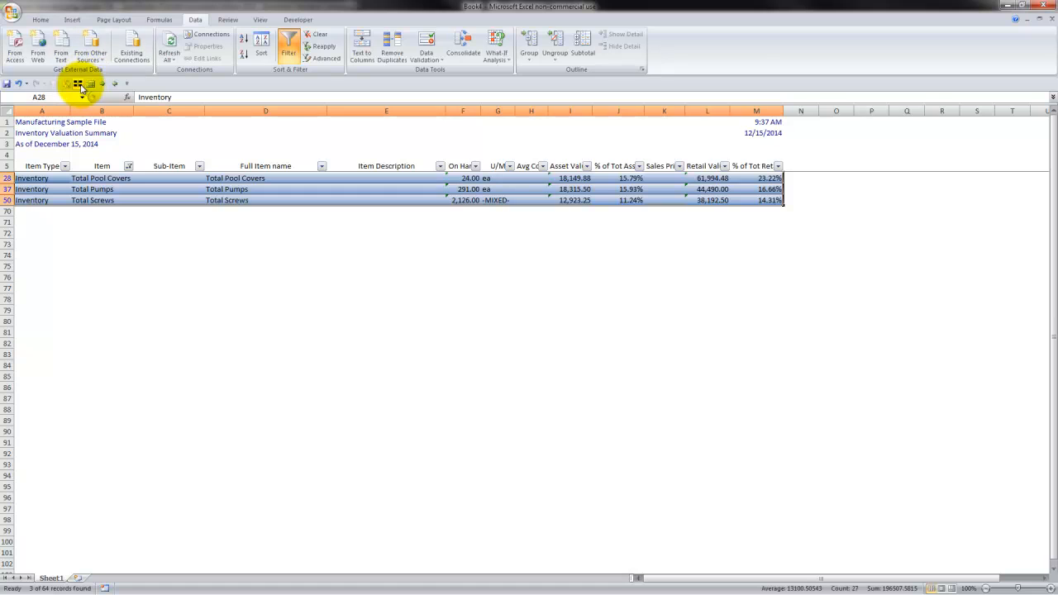
pyautogui.click(78, 83)
pyautogui.click(40, 19)
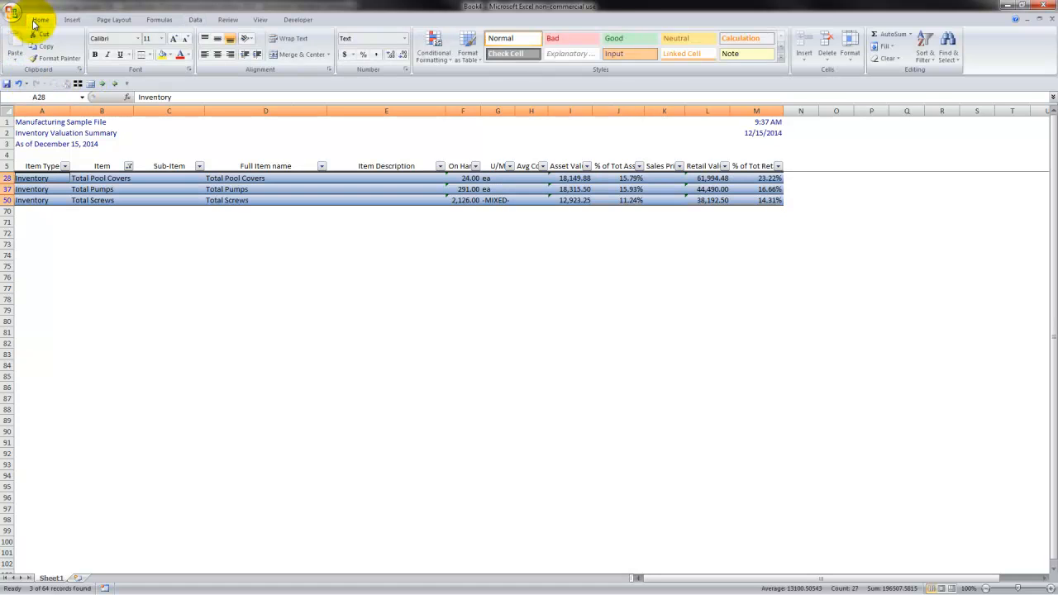
pyautogui.click(95, 53)
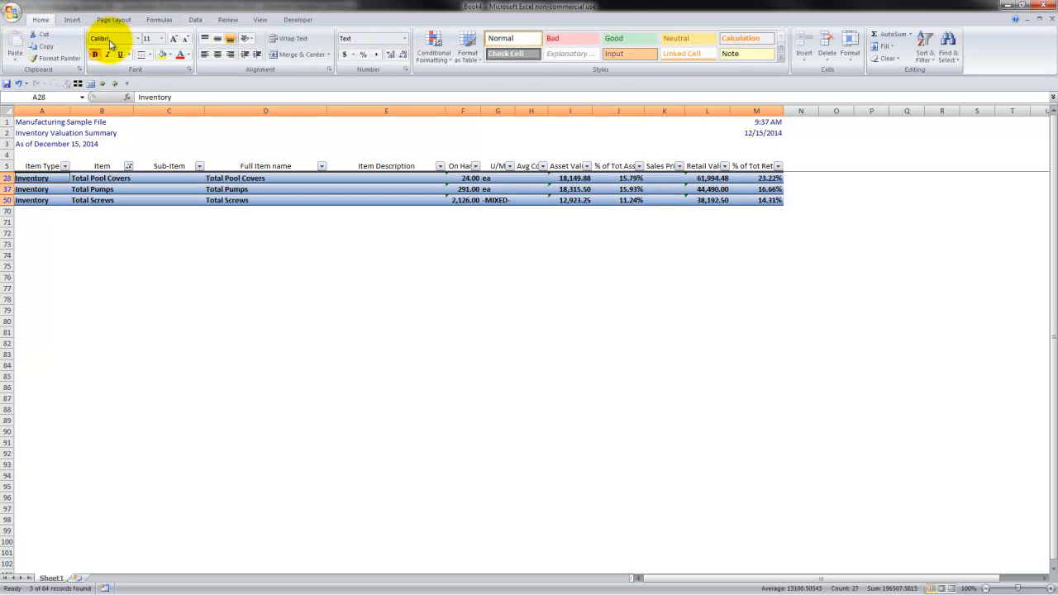
pyautogui.click(195, 19)
pyautogui.click(315, 34)
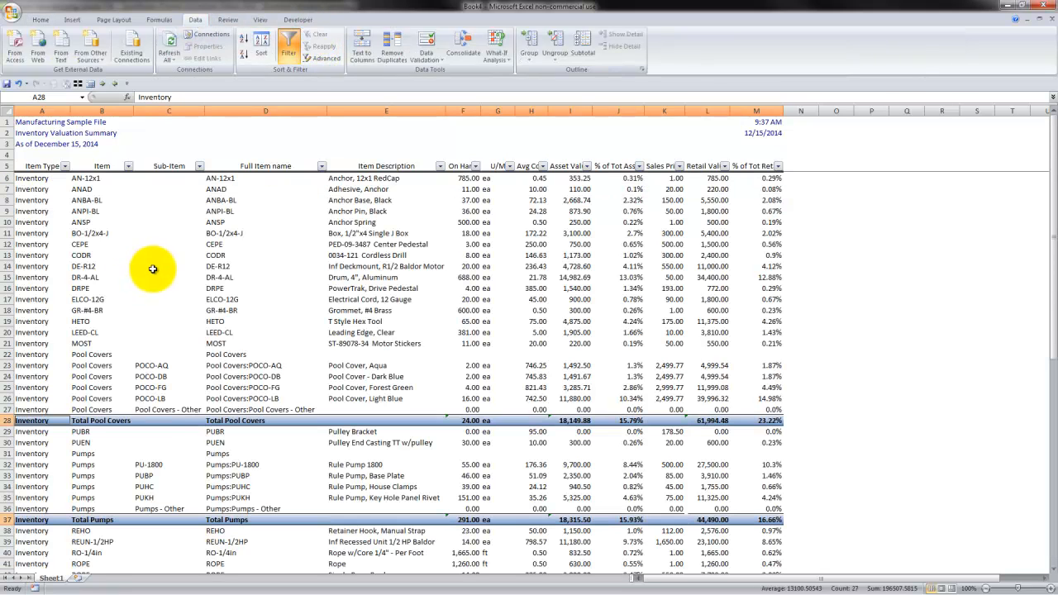
pyautogui.click(43, 267)
# - Copy the Total Screws row's formatting to the Total Inventory, Total Assembly and TOTAL rows with Format Painter
pyautogui.scroll(-11, 50, 269)
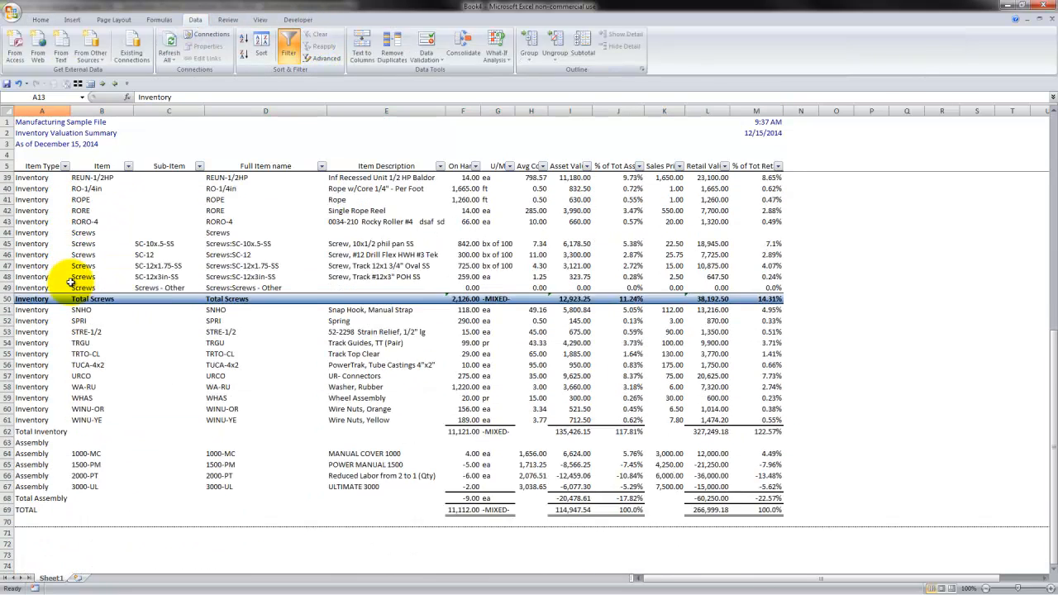
pyautogui.scroll(-1, 72, 283)
pyautogui.click(84, 398)
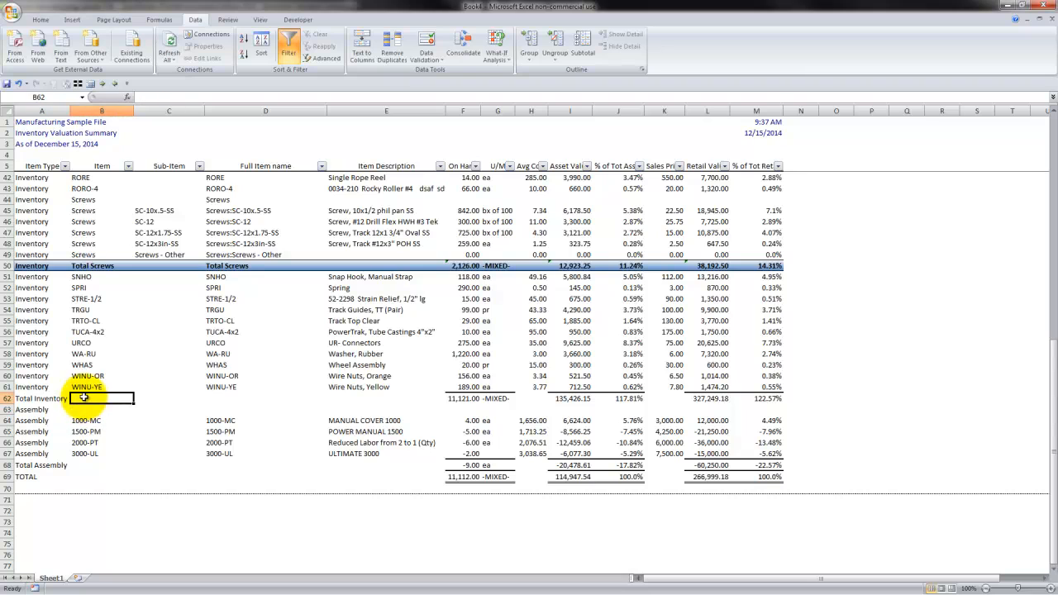
pyautogui.moveTo(84, 398); pyautogui.dragTo(83, 410)
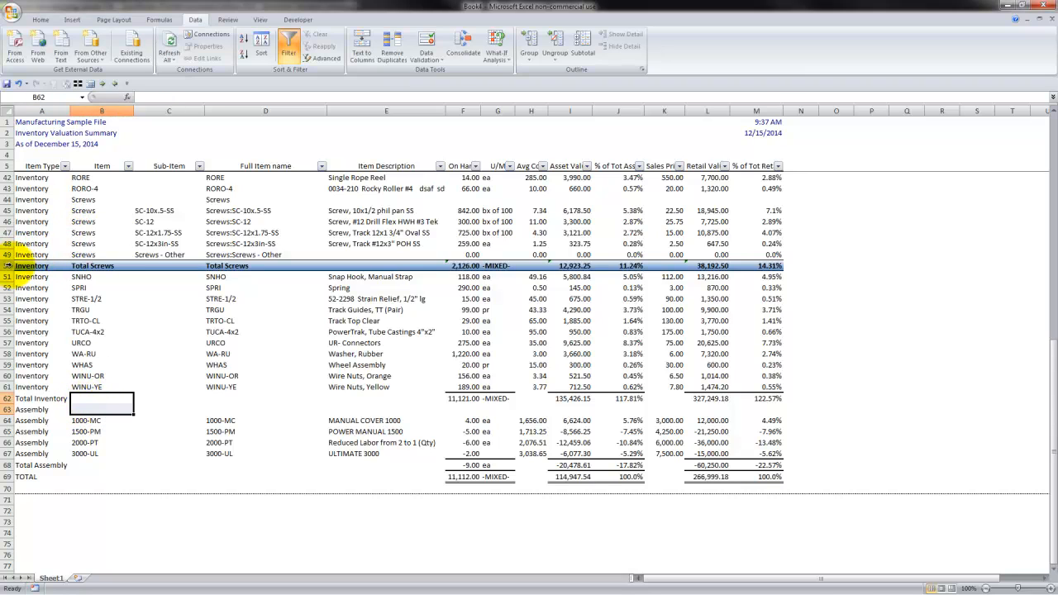
pyautogui.click(8, 266)
pyautogui.click(40, 19)
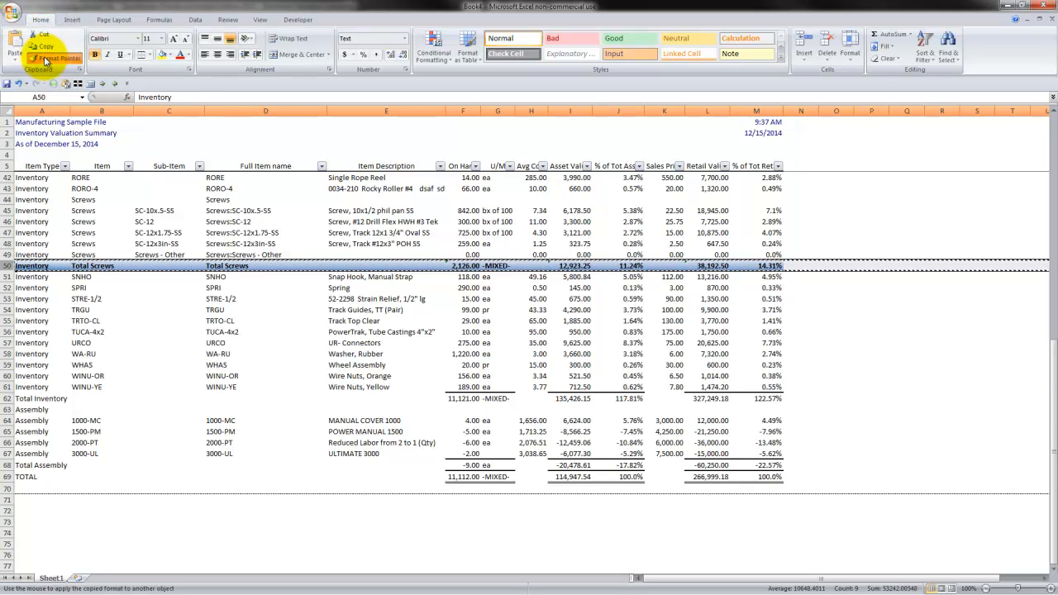
pyautogui.click(7, 398)
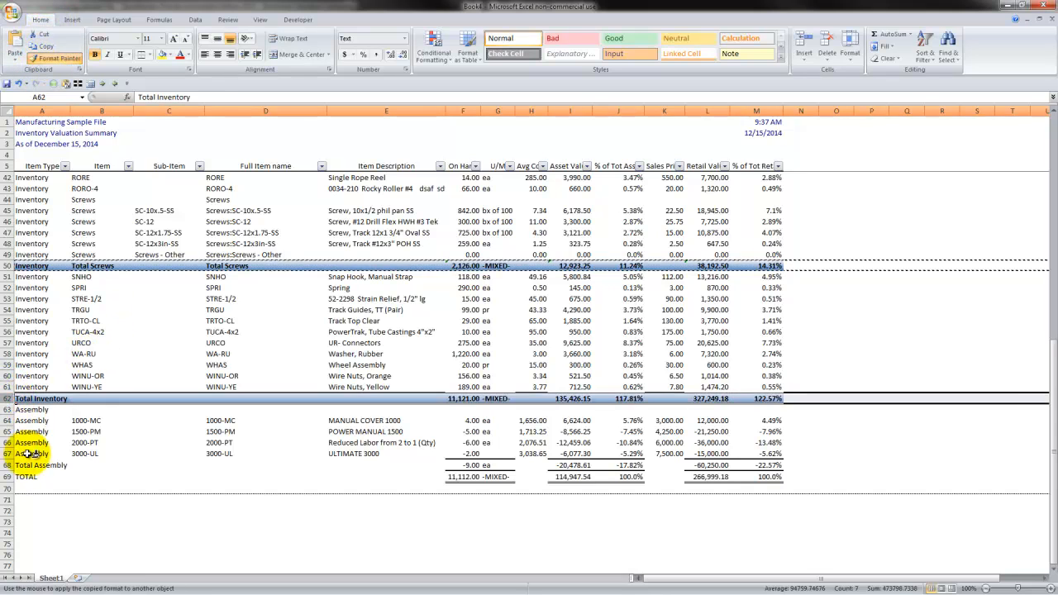
pyautogui.click(7, 465)
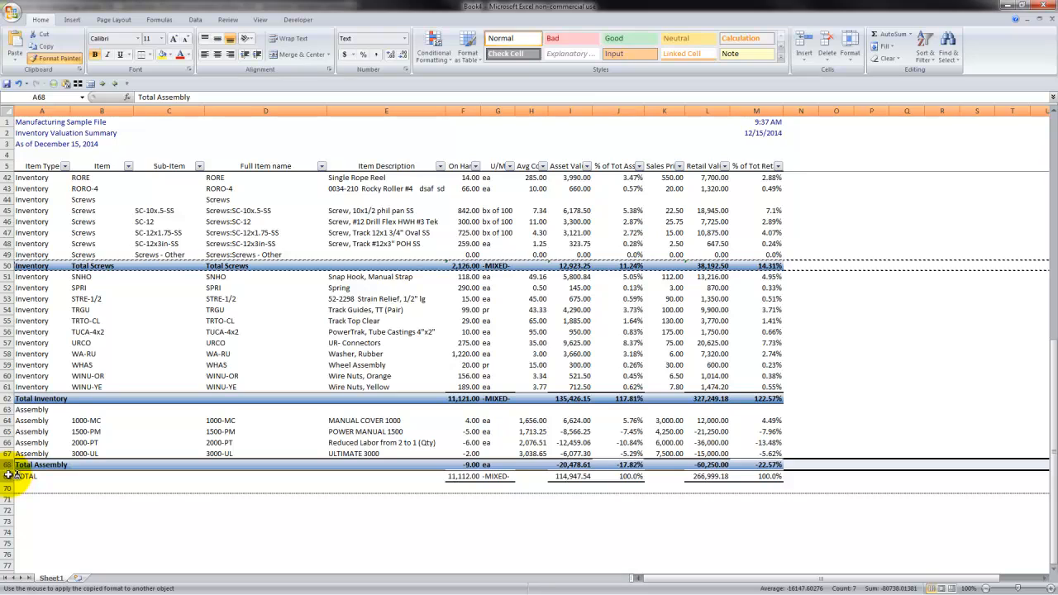
pyautogui.click(7, 476)
pyautogui.click(60, 446)
# - Copy the whole table from the Item Type header through the TOTAL row, columns A to M
pyautogui.scroll(12, 66, 413)
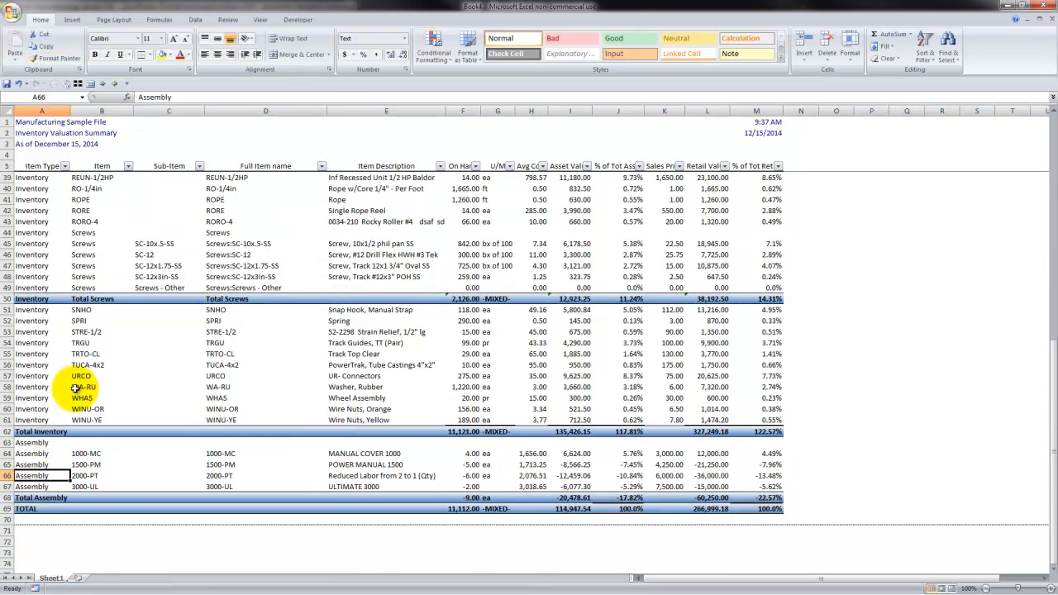
pyautogui.click(33, 167)
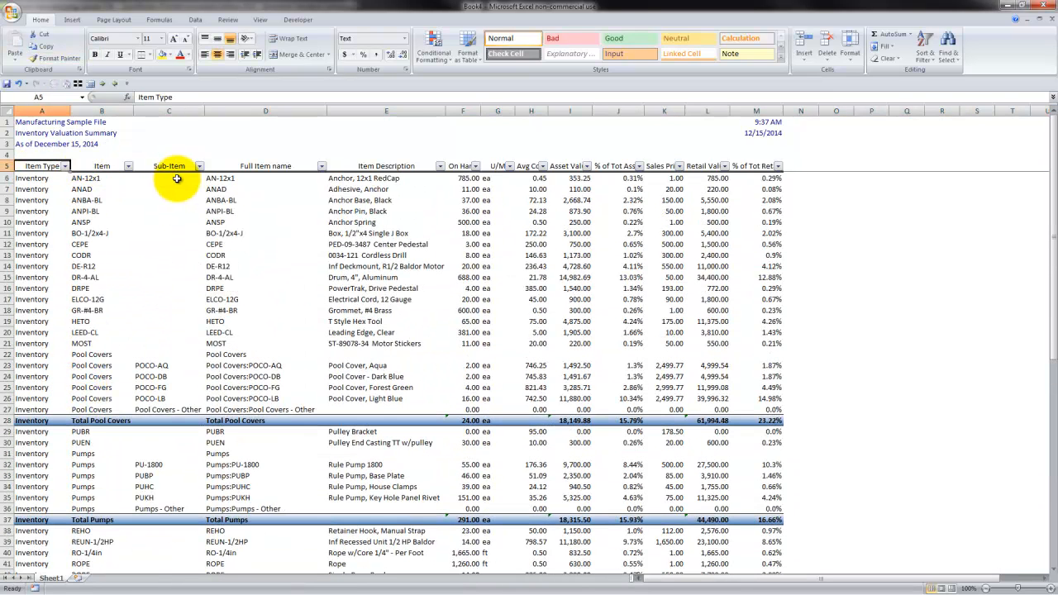
pyautogui.hotkey('ctrl', 'shift', 'Right')
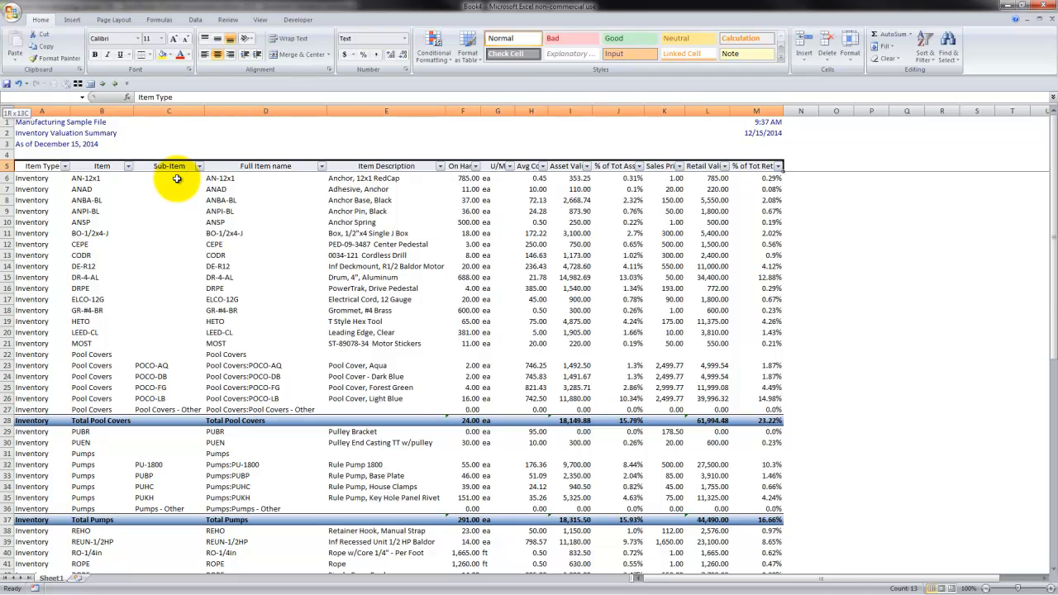
pyautogui.hotkey('ctrl', 'shift', 'Down')
pyautogui.hotkey('ctrl', 'c')
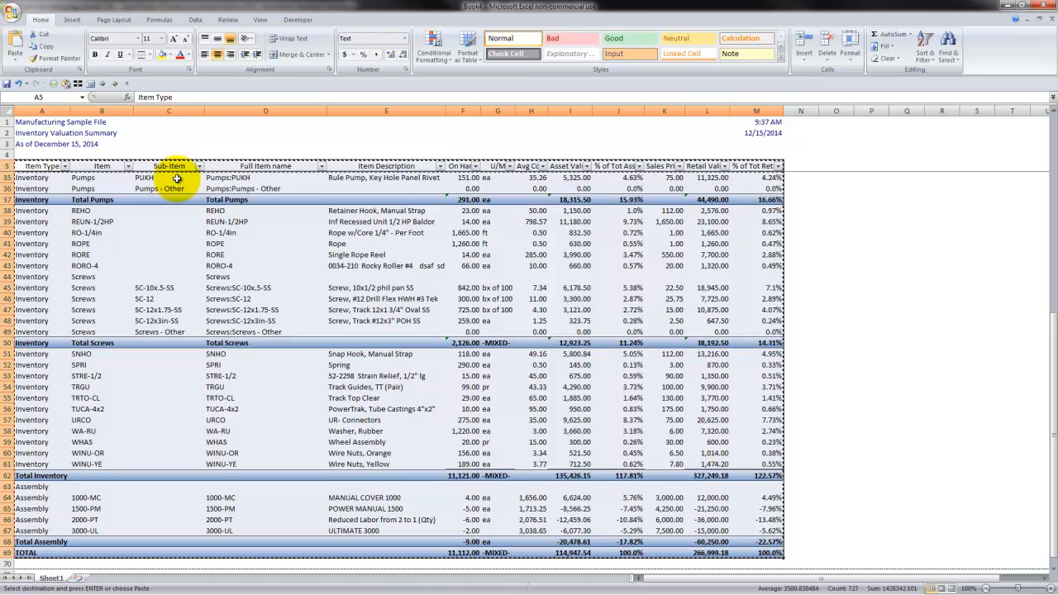
# - Switch to the Inventory Worksheet Master 2011 workbook and paste the copied table into the Inventory Listing sheet at A12
pyautogui.hotkey('ctrl', 'Tab')
pyautogui.hotkey('ctrl', 'v')
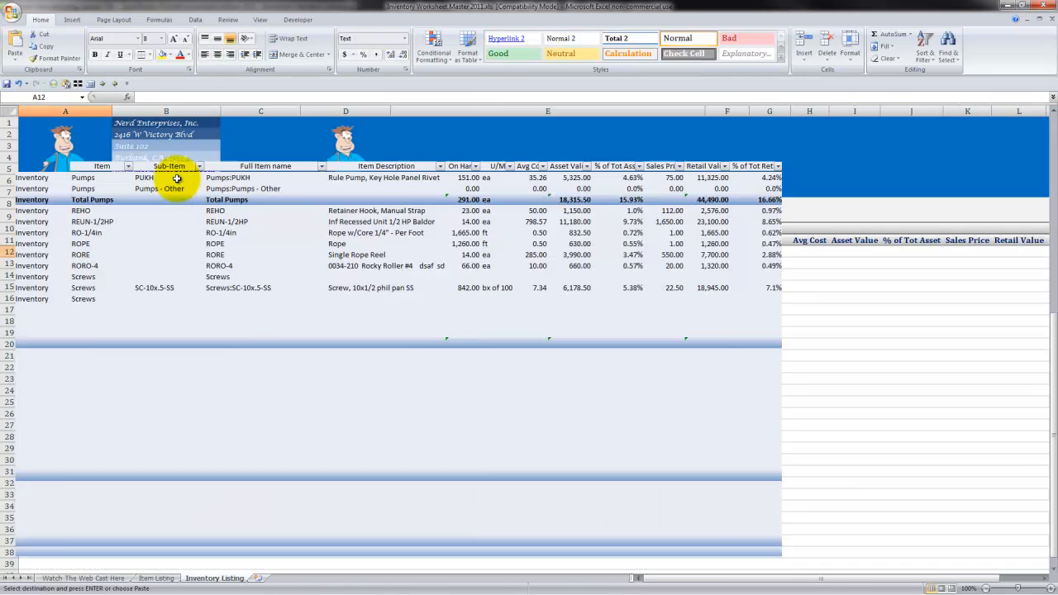
pyautogui.hotkey('ctrl', 'Tab')
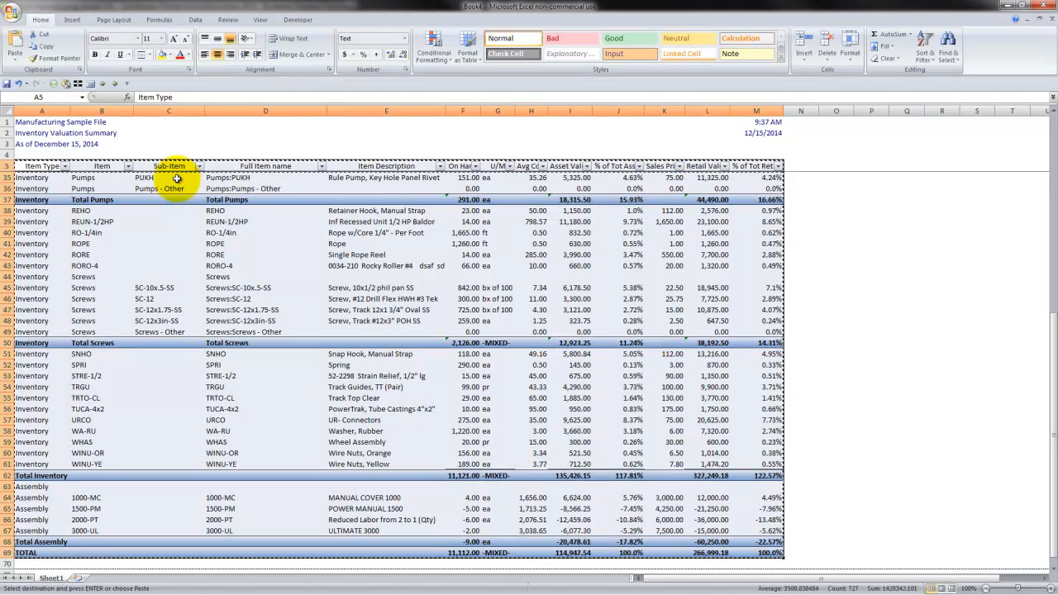
pyautogui.hotkey('ctrl', 'Tab')
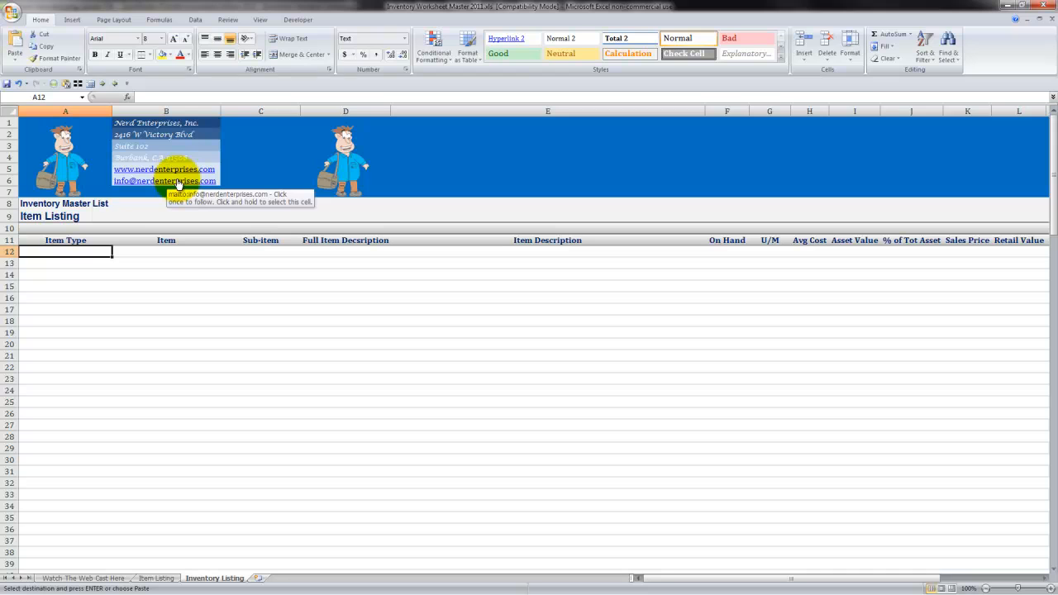
pyautogui.click(16, 43)
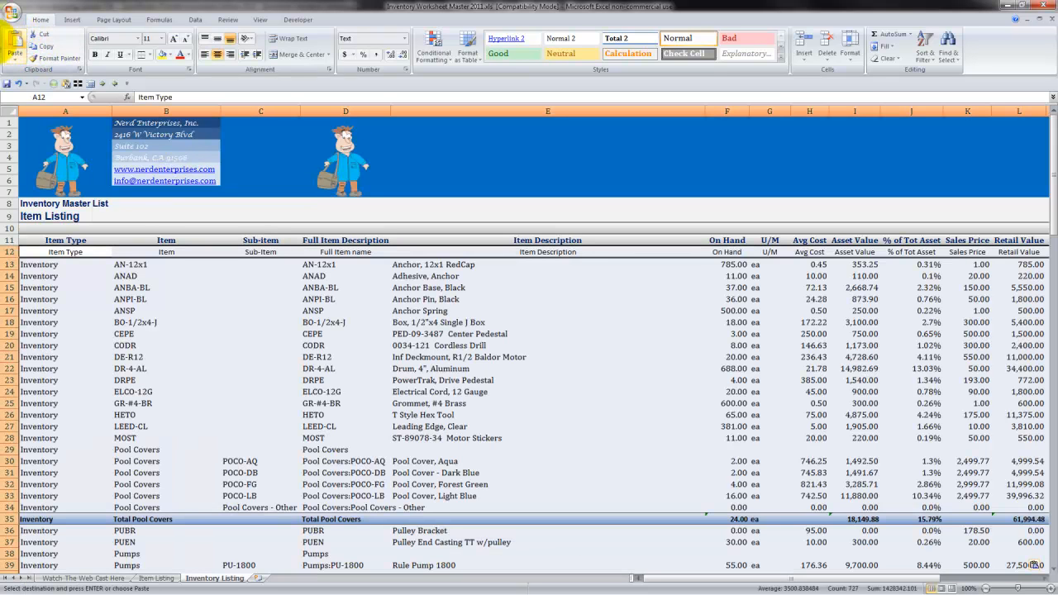
# - Delete row 12 holding the duplicate column headings, after checking across the pasted row to the Total Cost column
pyautogui.click(53, 254)
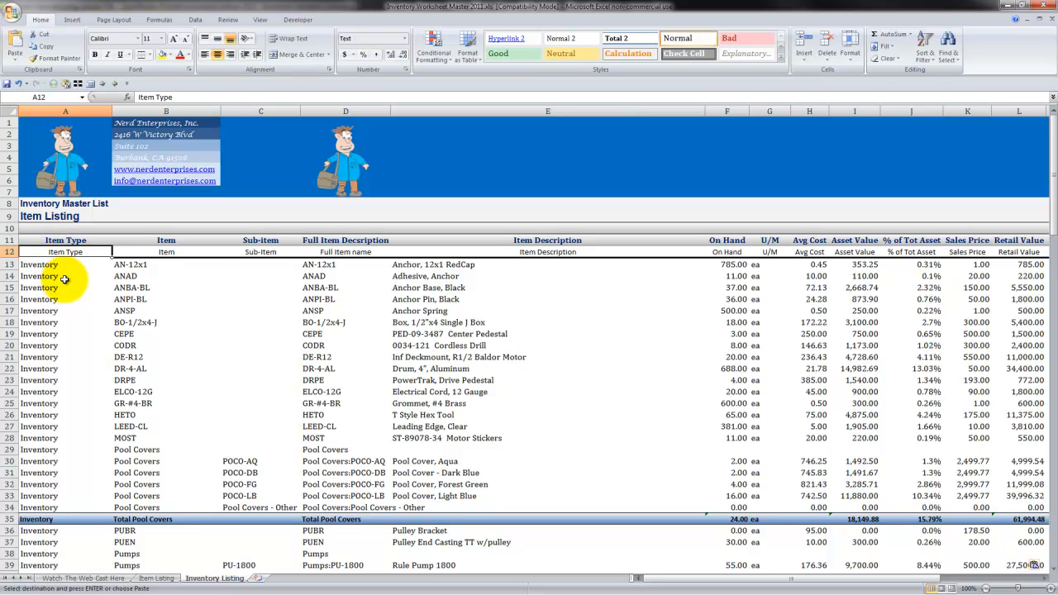
pyautogui.press('Right')
pyautogui.press('Right')
pyautogui.press('Right')
pyautogui.press('Right')
pyautogui.press('Right')
pyautogui.press('Right')
pyautogui.press('Right')
pyautogui.press('Right')
pyautogui.press('Right')
pyautogui.press('Right')
pyautogui.press('Right')
pyautogui.press('Right')
pyautogui.press('Right')
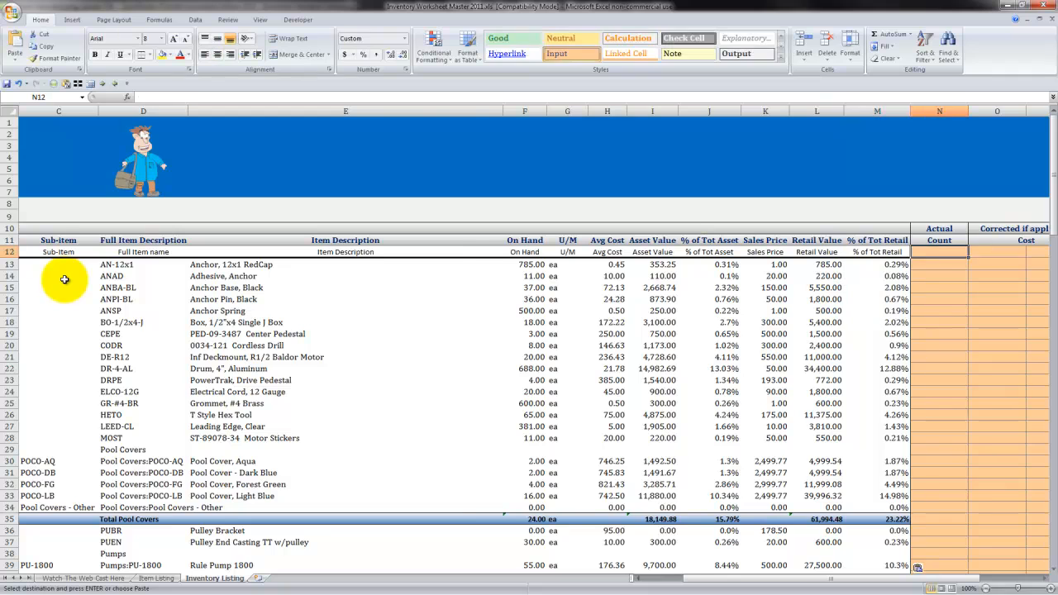
pyautogui.press('Right')
pyautogui.press('Right')
pyautogui.press('Right')
pyautogui.hotkey('shift', 'space')
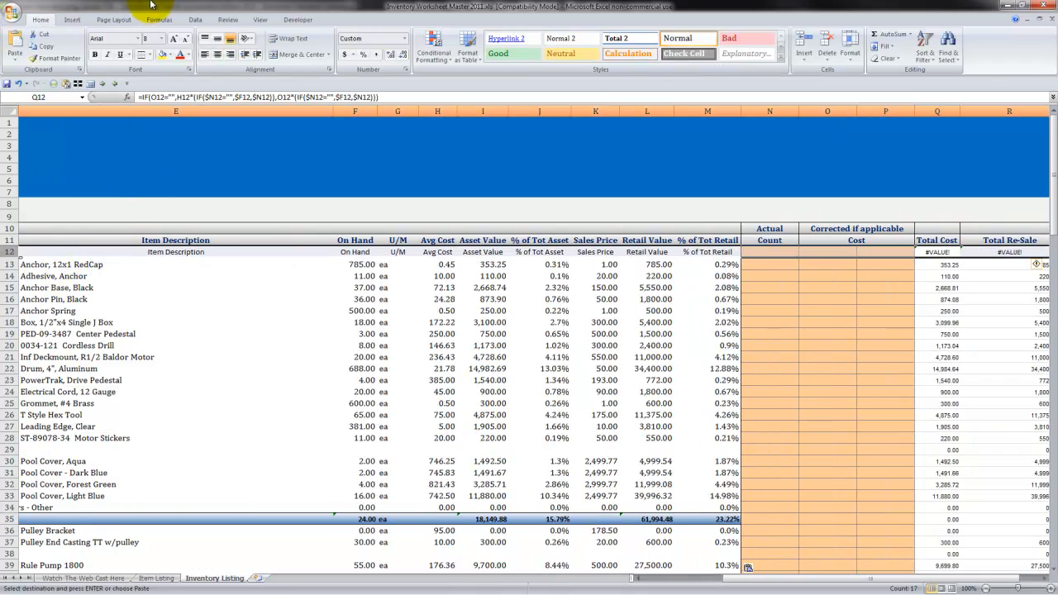
pyautogui.hotkey('ctrl', '-')
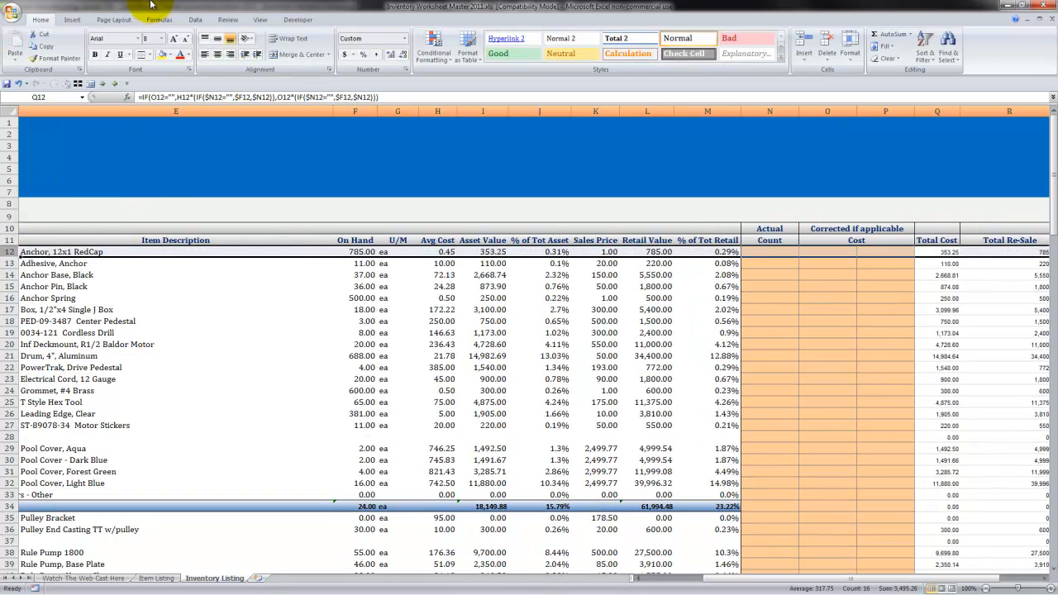
# - Examine the Actual Count, corrected Cost, Total Cost and Total Re-Sale columns for the first item in row 12
pyautogui.press('Left')
pyautogui.press('Left')
pyautogui.press('Left')
pyautogui.hotkey('shift', 'Right')
pyautogui.hotkey('shift', 'Right')
pyautogui.hotkey('shift', 'Right')
pyautogui.hotkey('shift', 'Right')
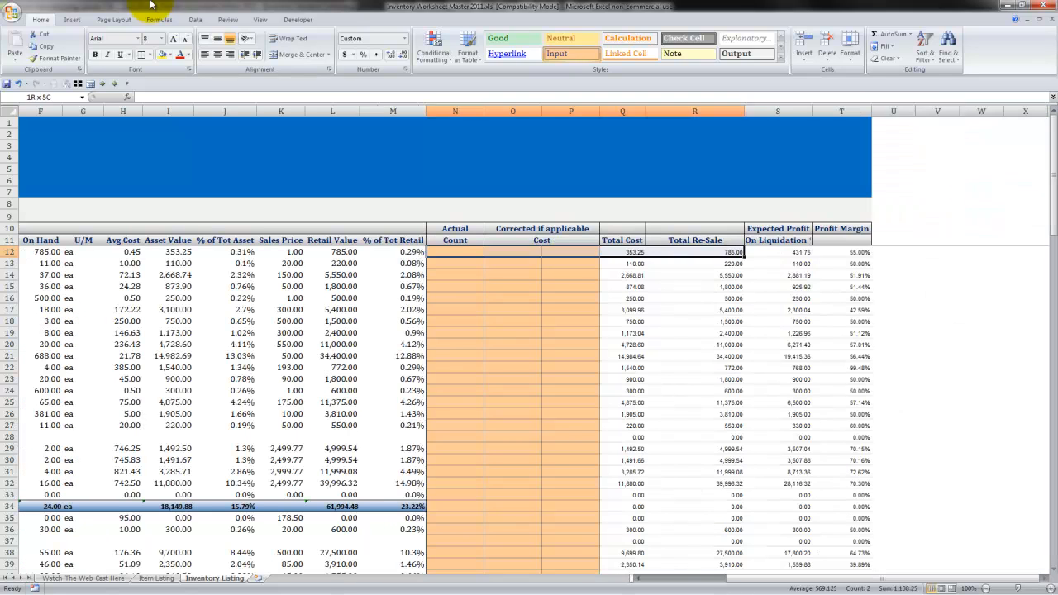
pyautogui.press('Left')
pyautogui.press('Down')
pyautogui.press('Up')
pyautogui.press('Right')
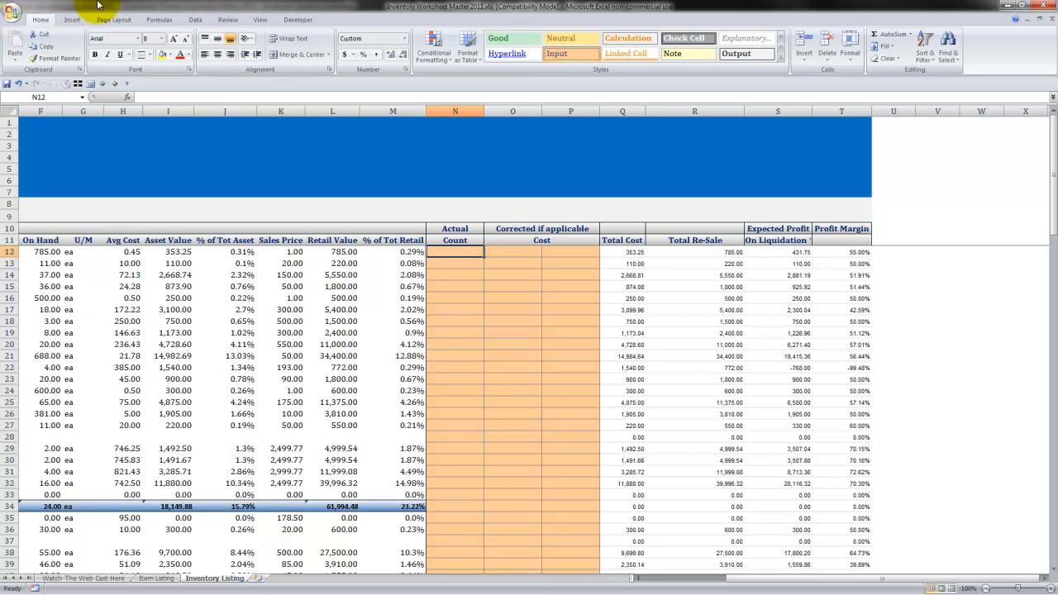
# - Enter an Actual Count of 790 for Anchor, 12x1 RedCap in row 12
pyautogui.click(41, 252)
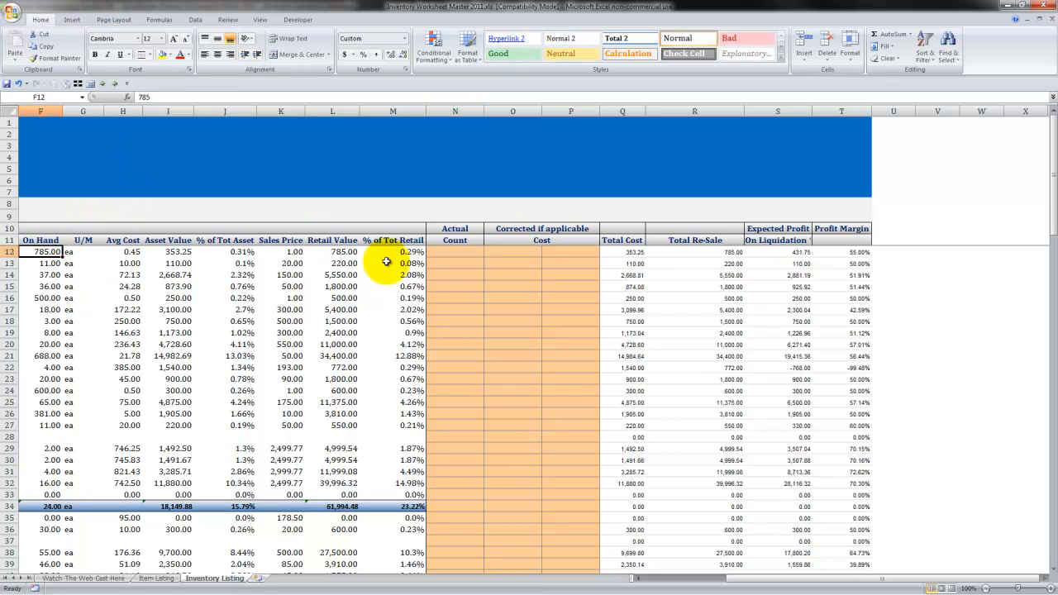
pyautogui.click(470, 251)
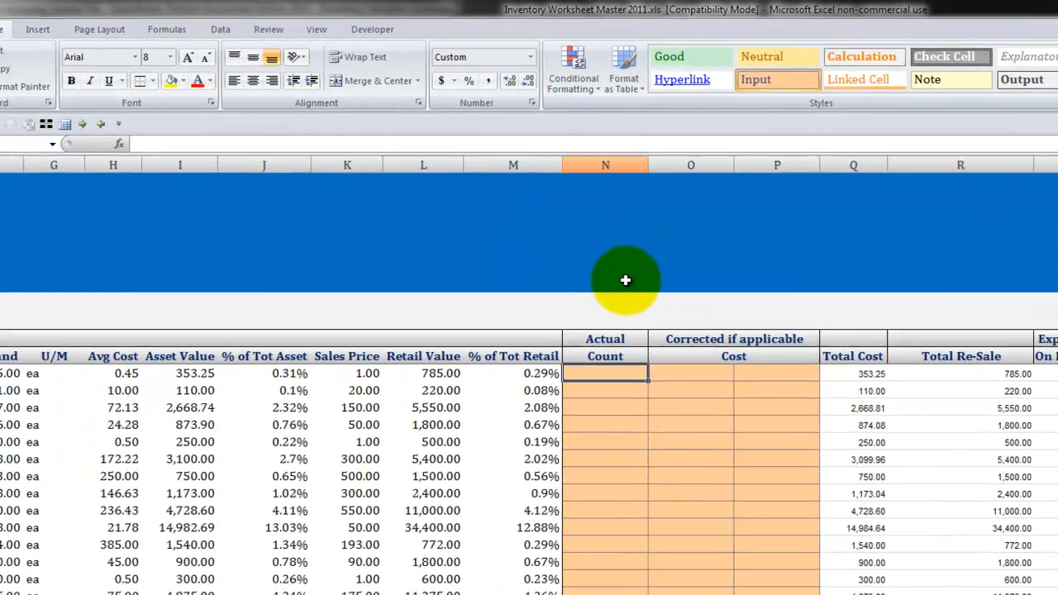
pyautogui.write('790')
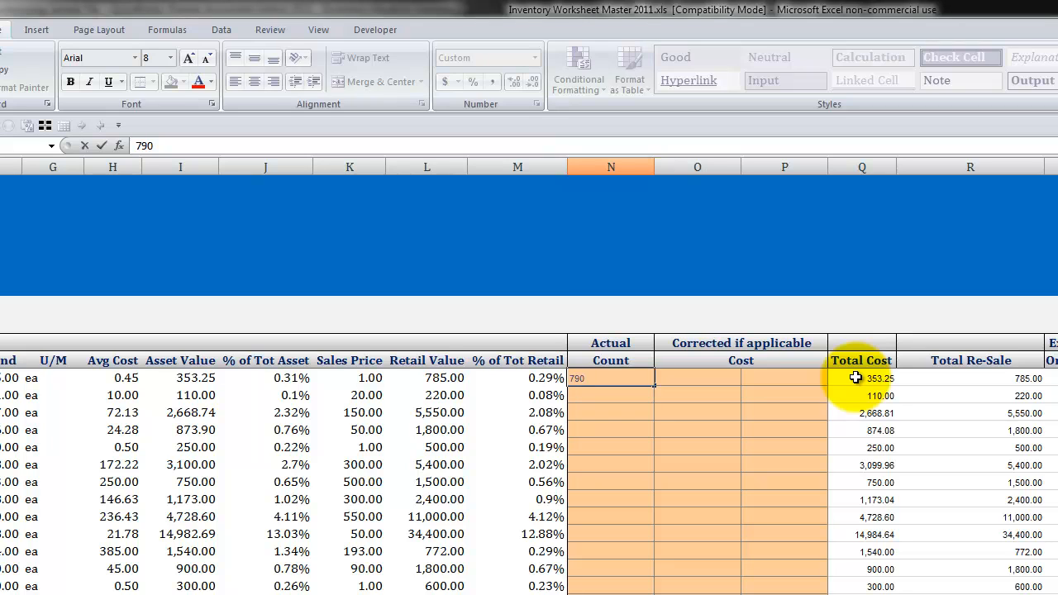
pyautogui.press('Return')
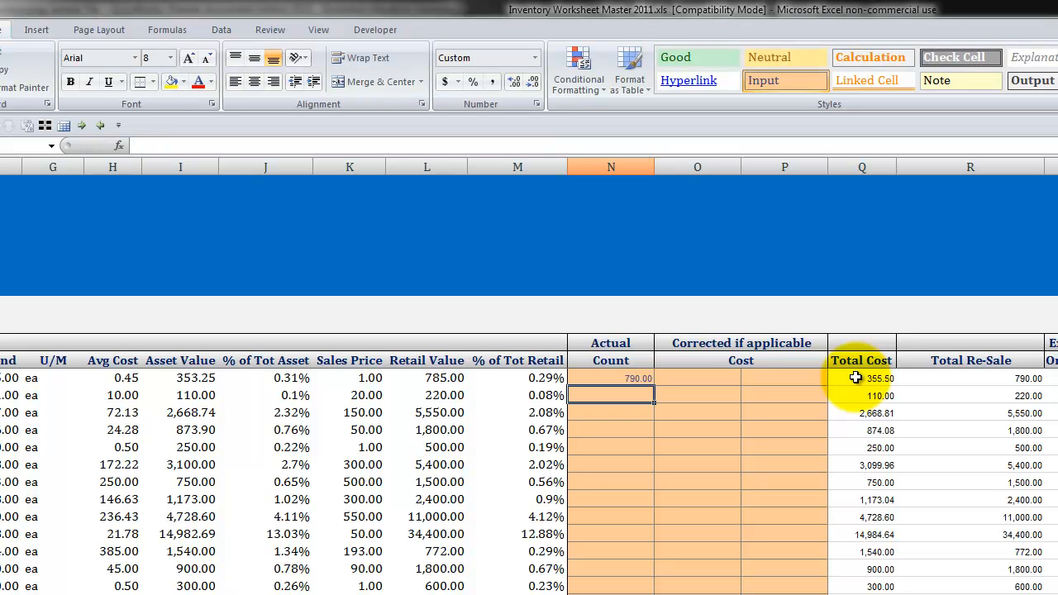
# - Enter a corrected cost of 0.5 in O12 for the first item, checking its Avg Cost
pyautogui.press('Up')
pyautogui.press('Right')
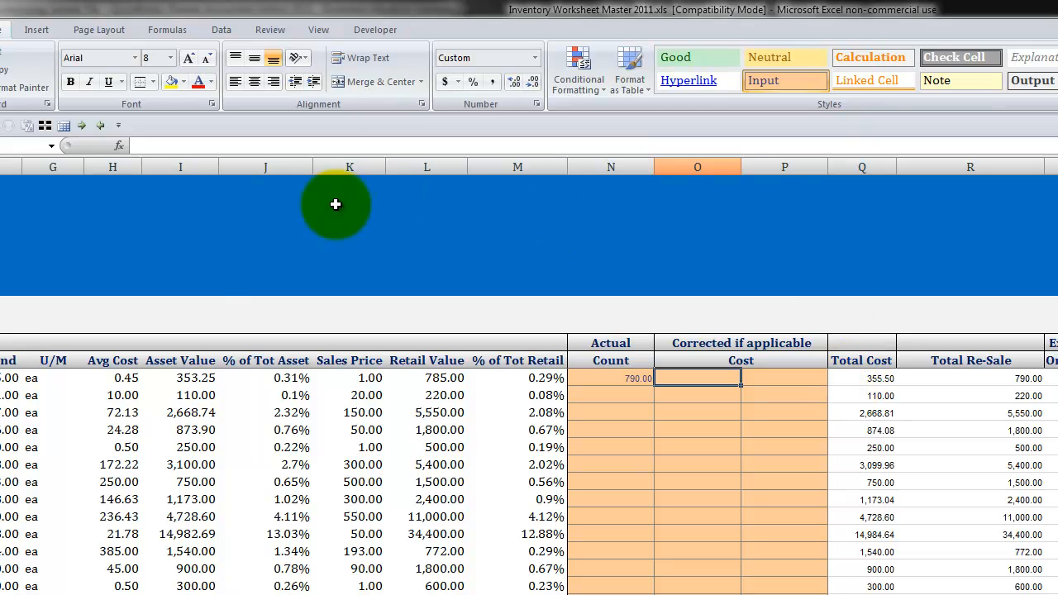
pyautogui.click(135, 378)
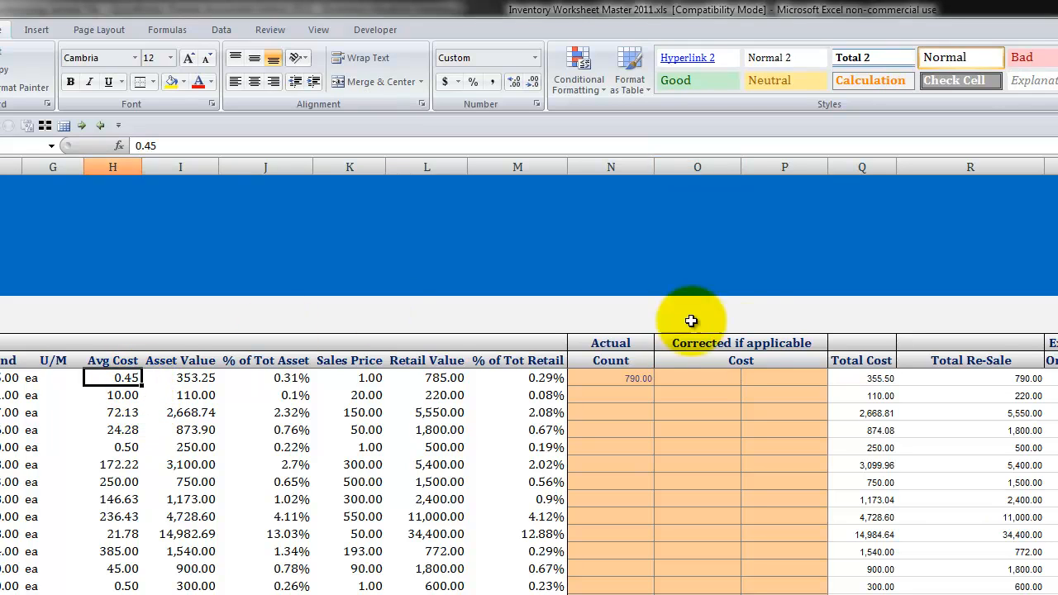
pyautogui.click(694, 373)
pyautogui.write('.5')
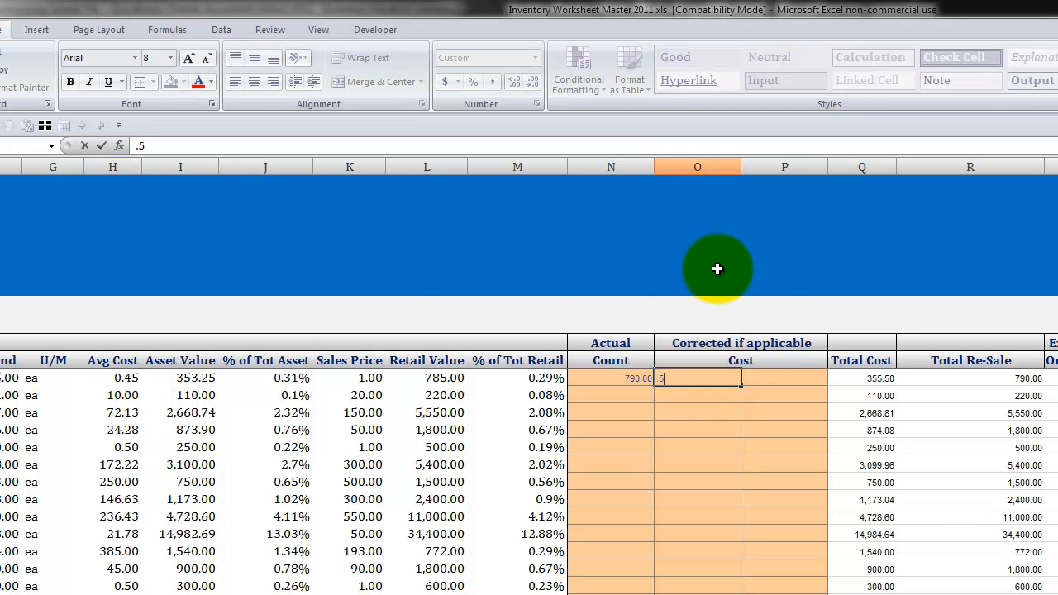
pyautogui.press('Return')
pyautogui.press('Up')
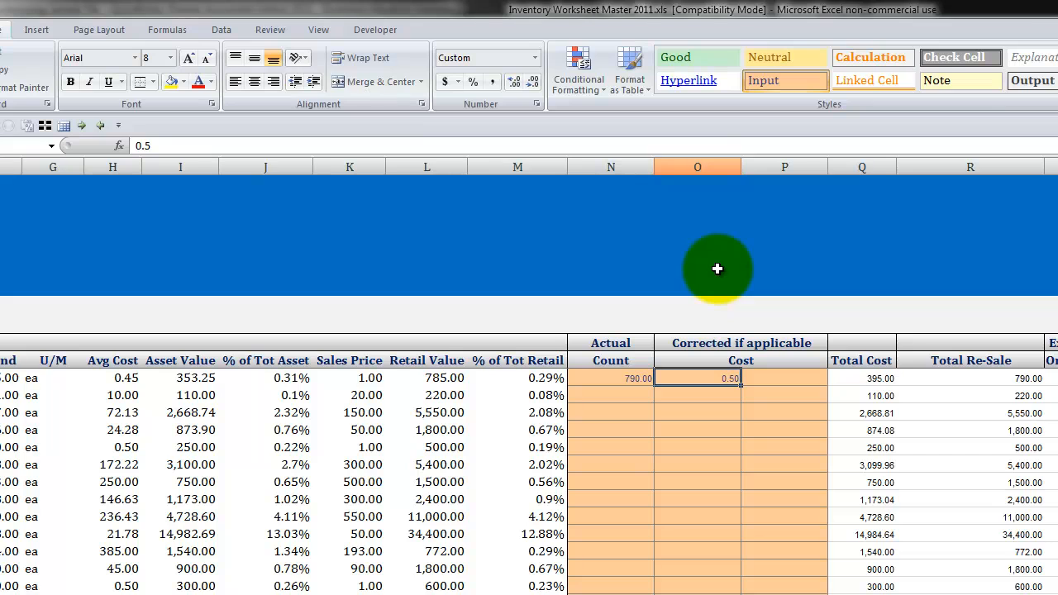
# - Clear the corrected cost in O12 and enter 0.5 there again
pyautogui.press('Delete')
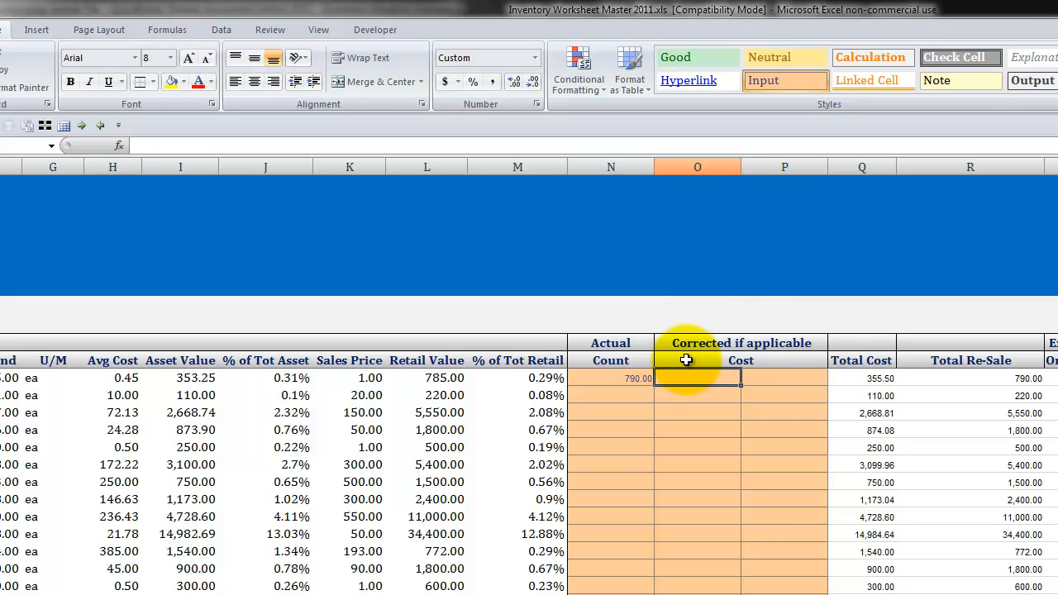
pyautogui.write('.5')
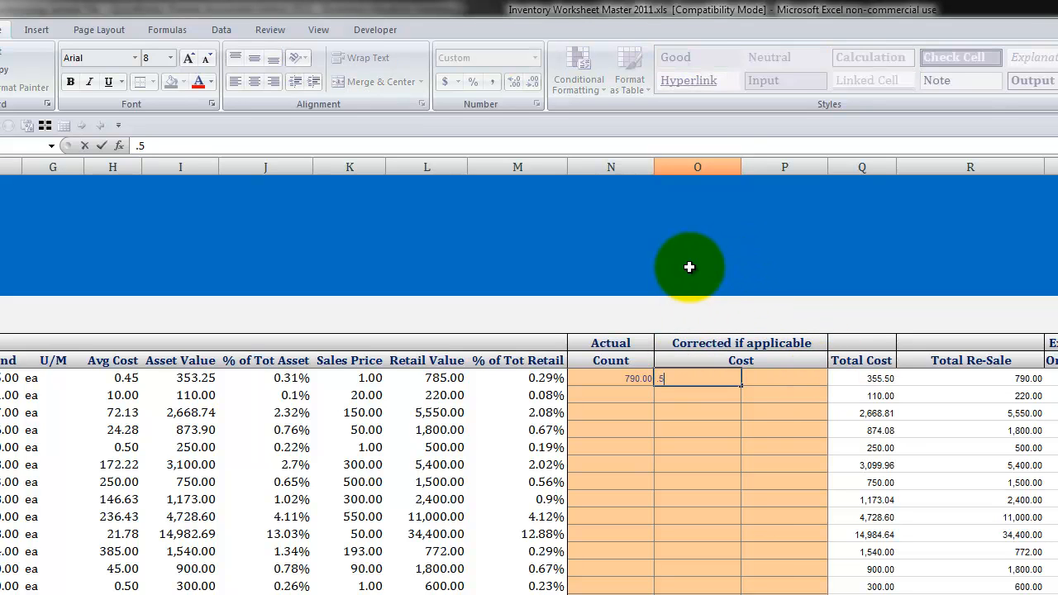
pyautogui.hotkey('ctrl', 'Return')
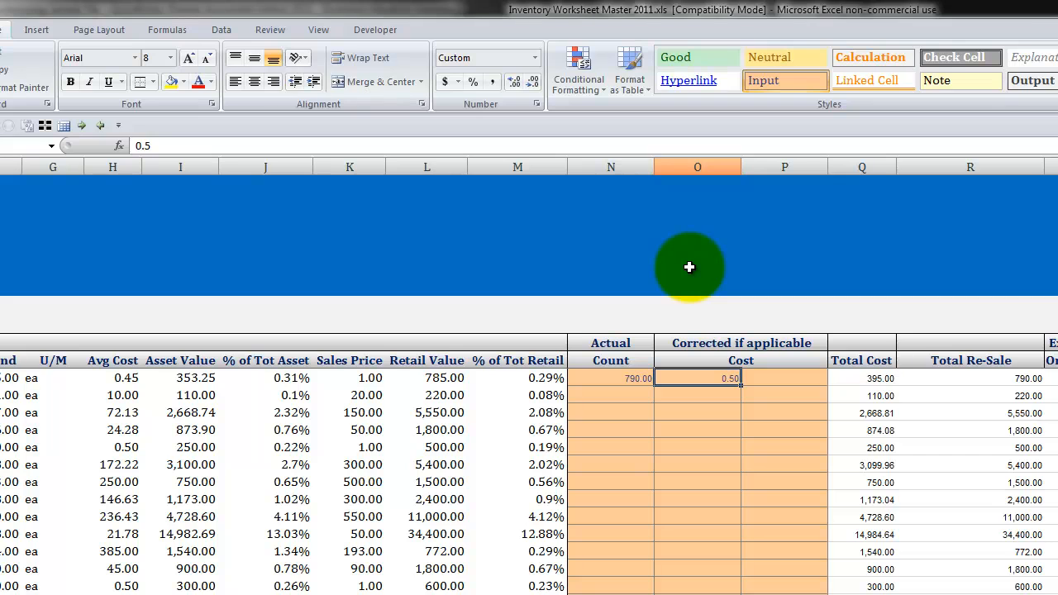
# - Enter an Actual Count of 35 for Anchor Pin, Black in row 15
pyautogui.click(371, 377)
pyautogui.click(793, 379)
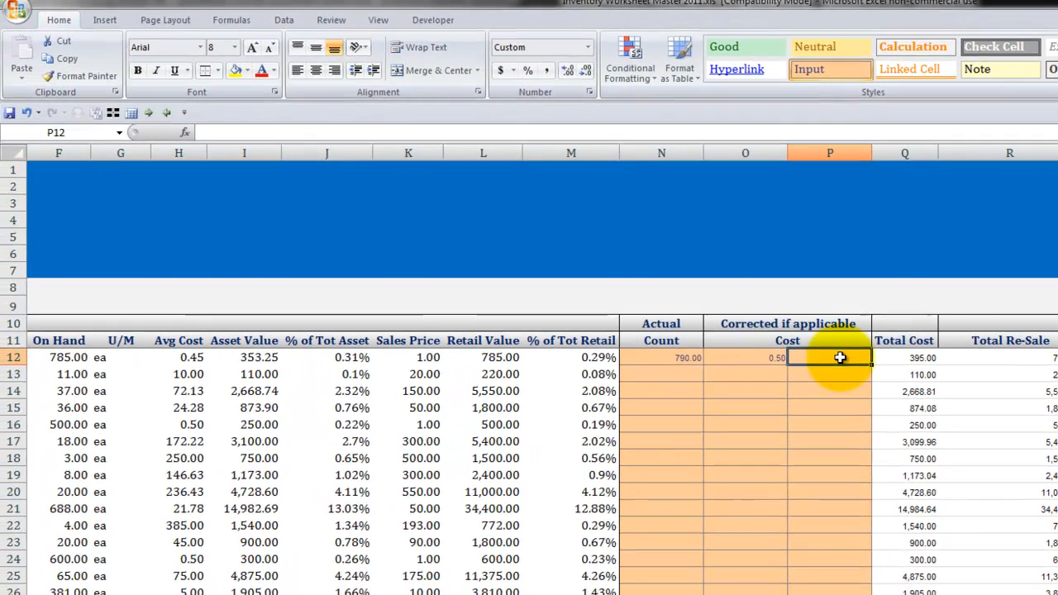
pyautogui.press('Left')
pyautogui.press('Down')
pyautogui.press('Down')
pyautogui.press('Down')
pyautogui.press('Left')
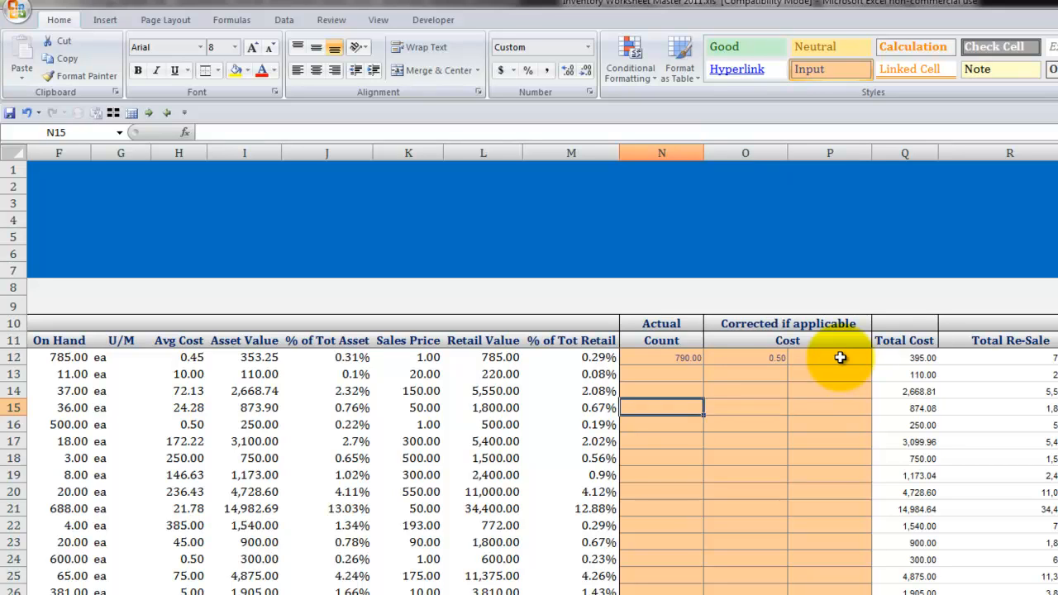
pyautogui.write('35')
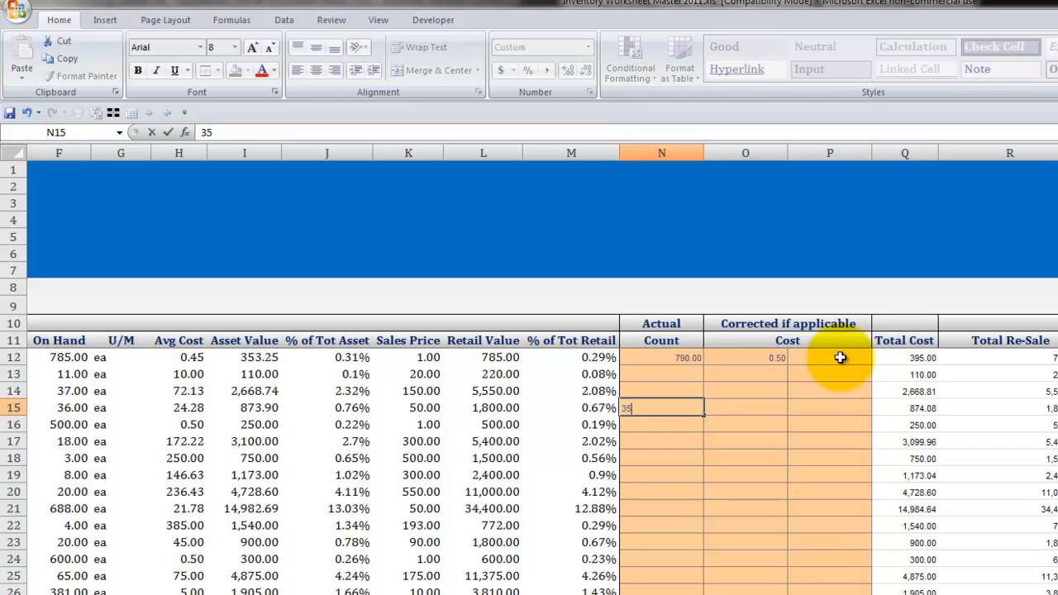
pyautogui.press('Tab')
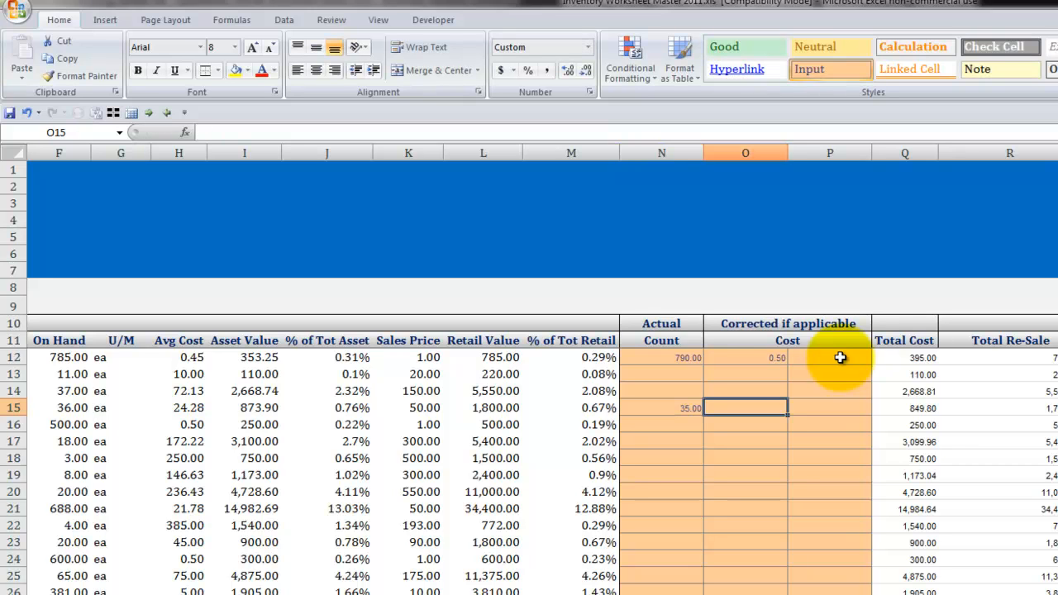
# - Unmerge the Cost header in O11:P11 so Cost and Whole-sale Price occupy separate cells
pyautogui.press('Up')
pyautogui.press('Up')
pyautogui.press('Up')
pyautogui.press('Up')
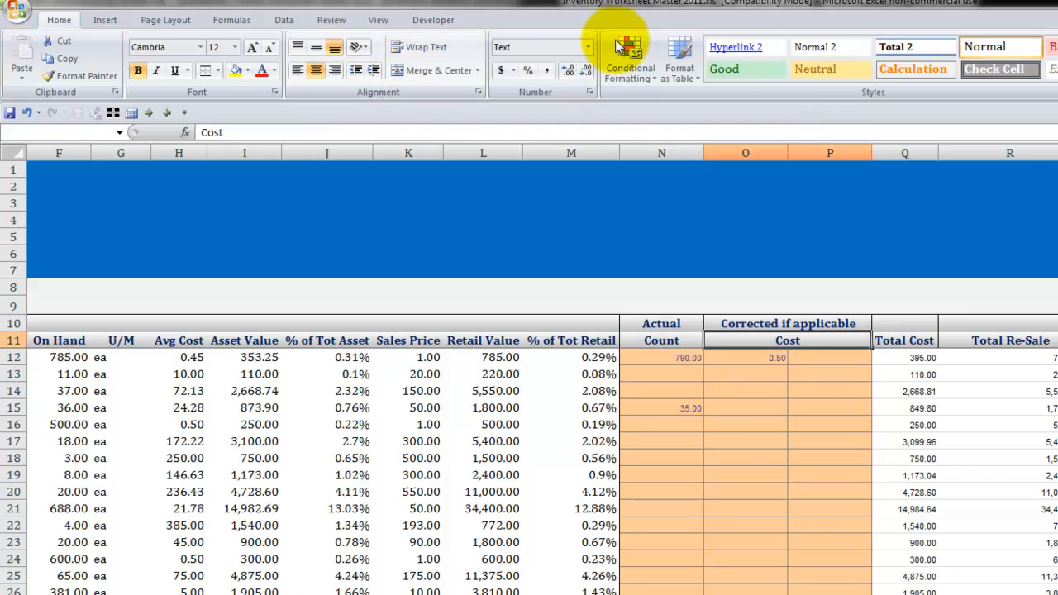
pyautogui.click(436, 70)
pyautogui.click(200, 486)
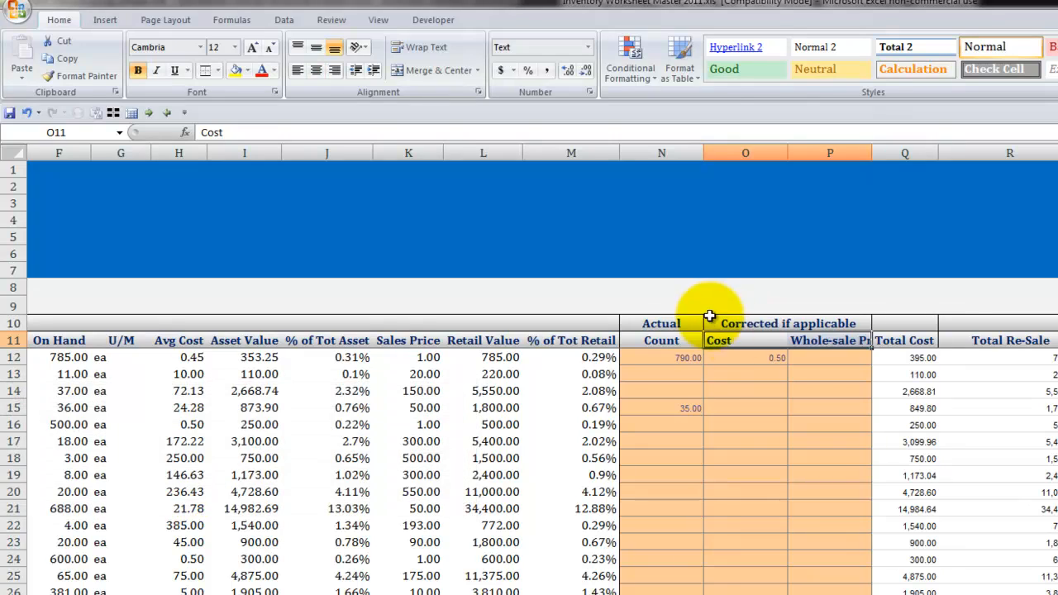
pyautogui.click(851, 340)
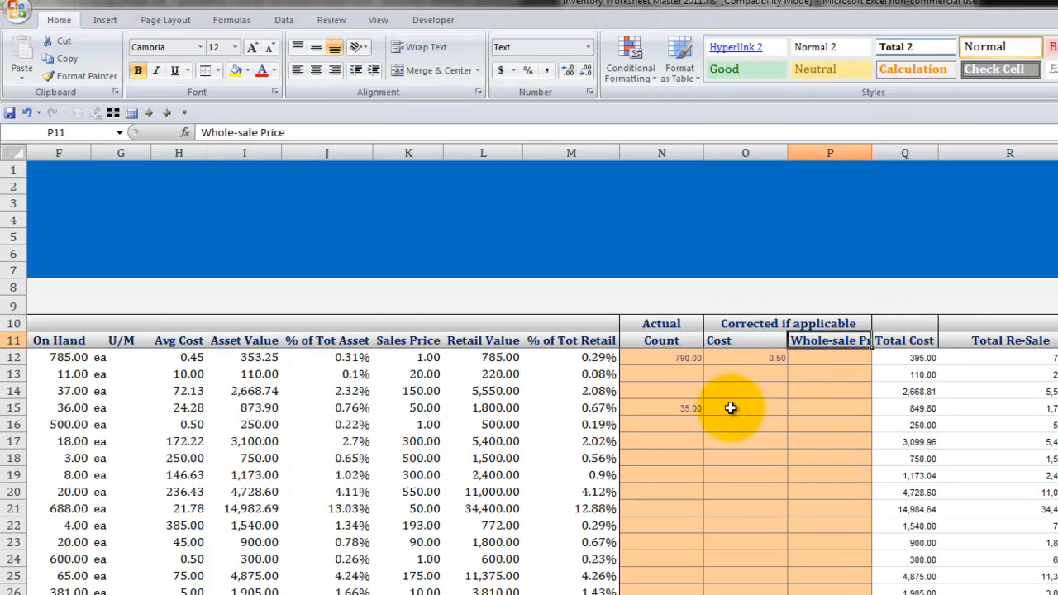
pyautogui.click(668, 406)
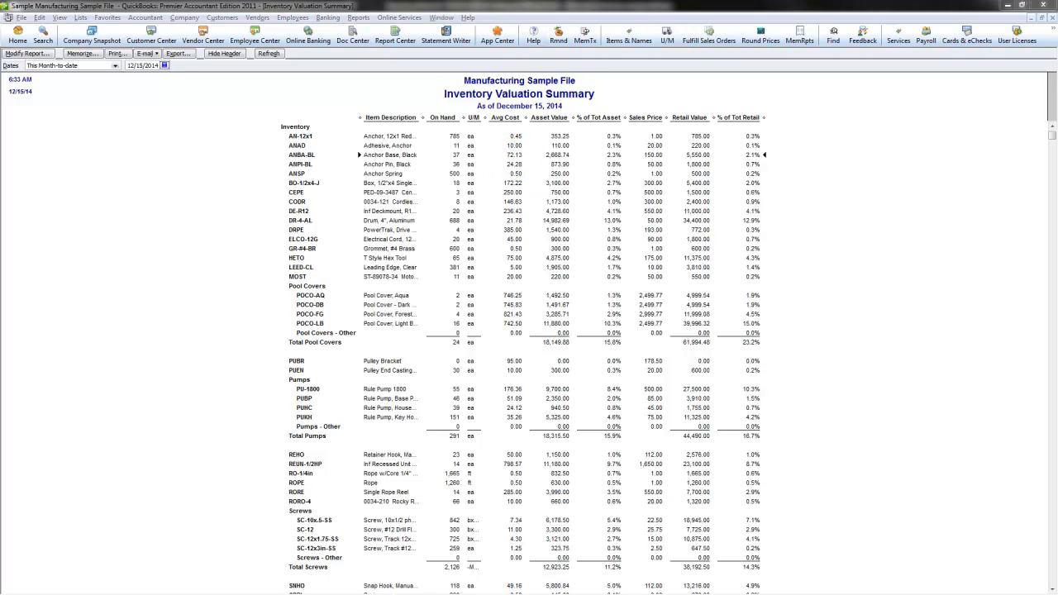
# - Switch to the Excel worksheet and select the full item name of Anchor, 12x1 RedCap in D13
pyautogui.hotkey('alt', 'Tab')
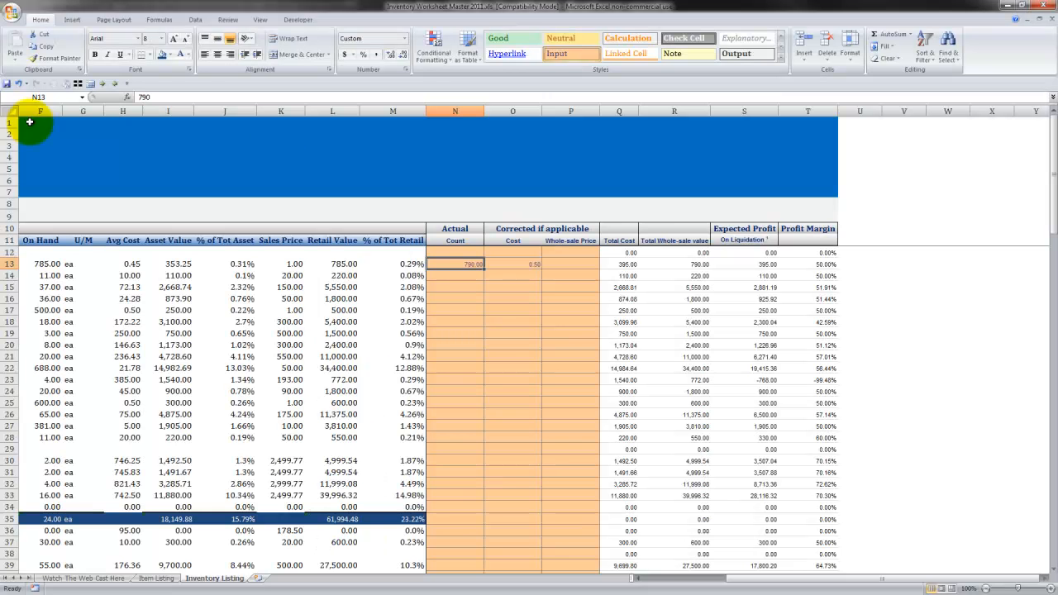
pyautogui.hotkey('ctrl', 'Home')
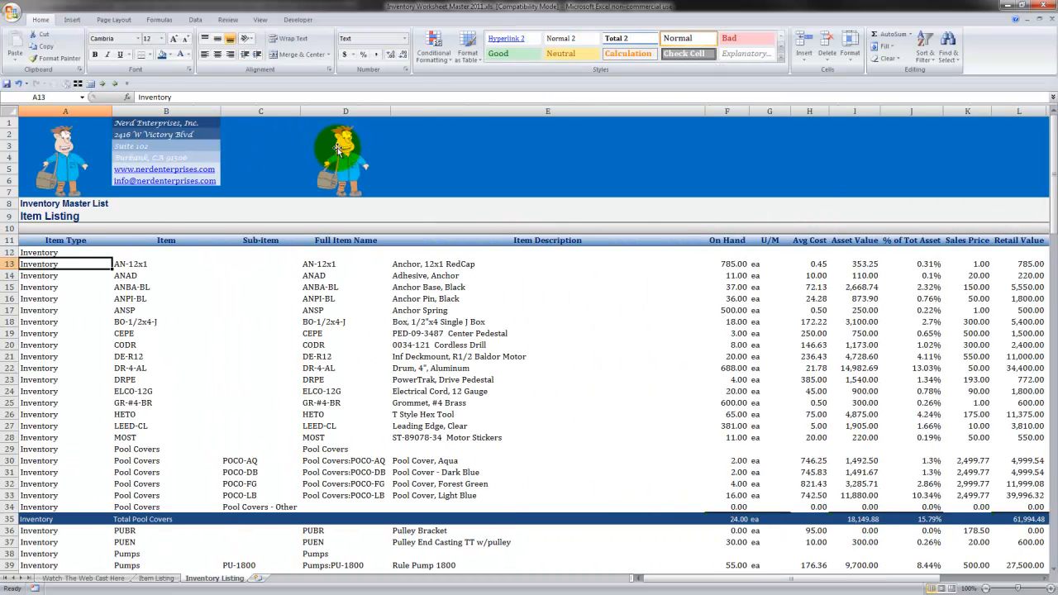
pyautogui.press('Right')
pyautogui.press('Right')
pyautogui.press('Right')
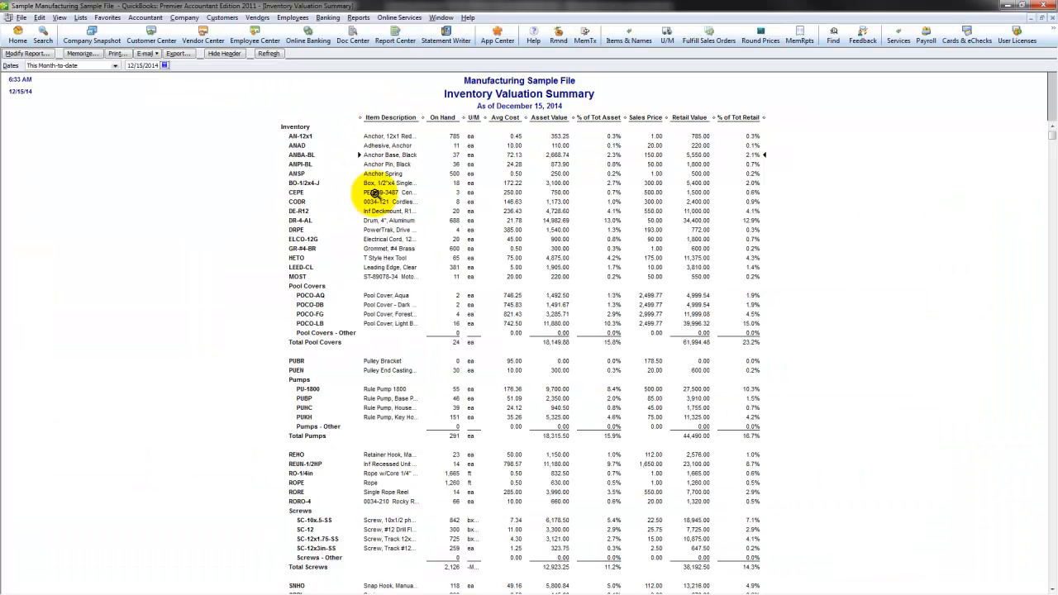
# - Switch to QuickBooks and open the Adjust Quantity/Value on Hand form from the vendor inventory activities
pyautogui.click(434, 220)
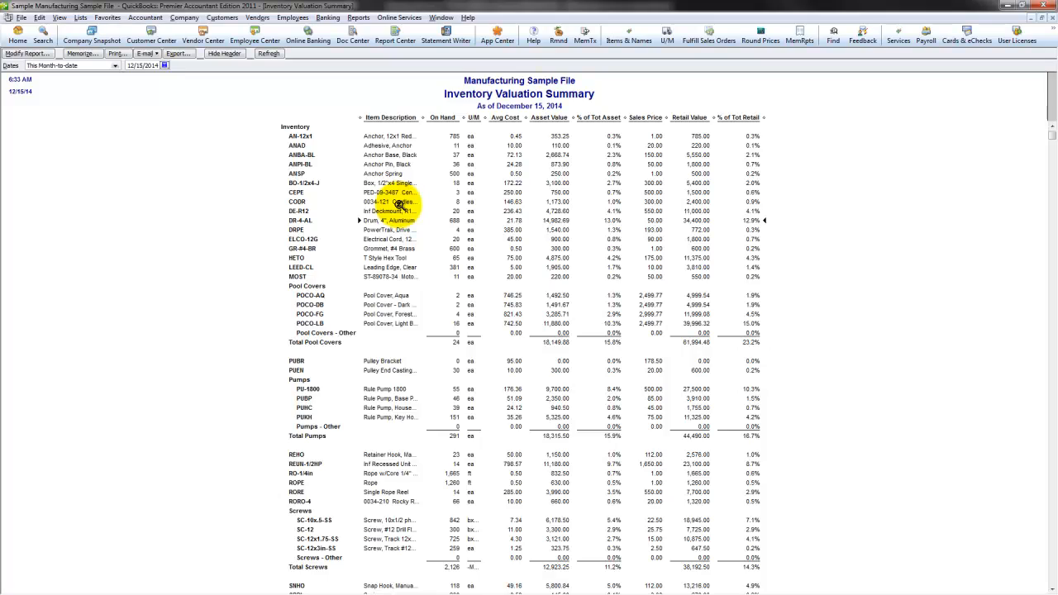
pyautogui.click(263, 17)
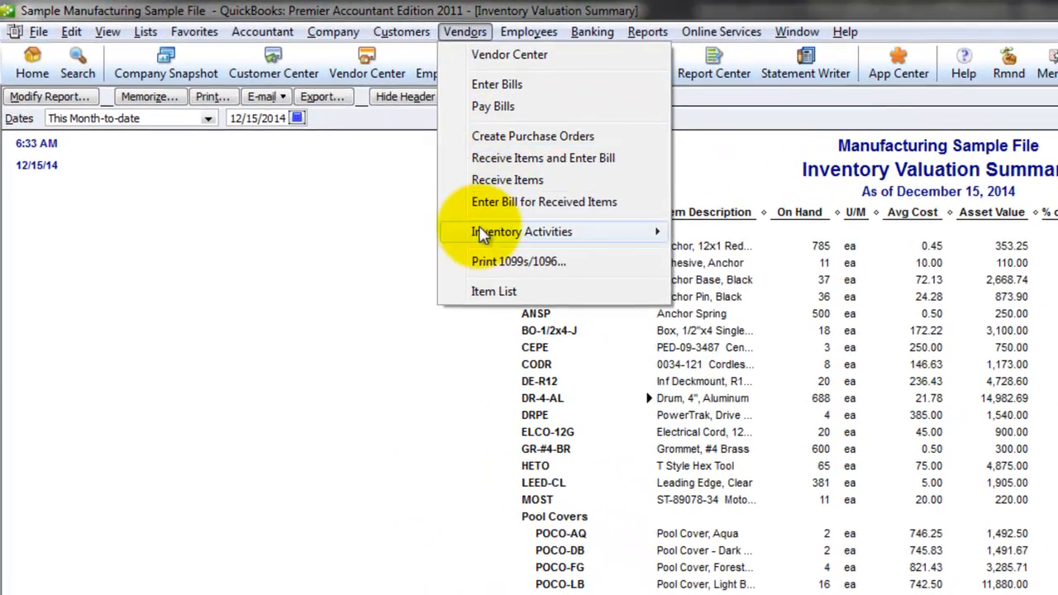
pyautogui.moveTo(265, 129)
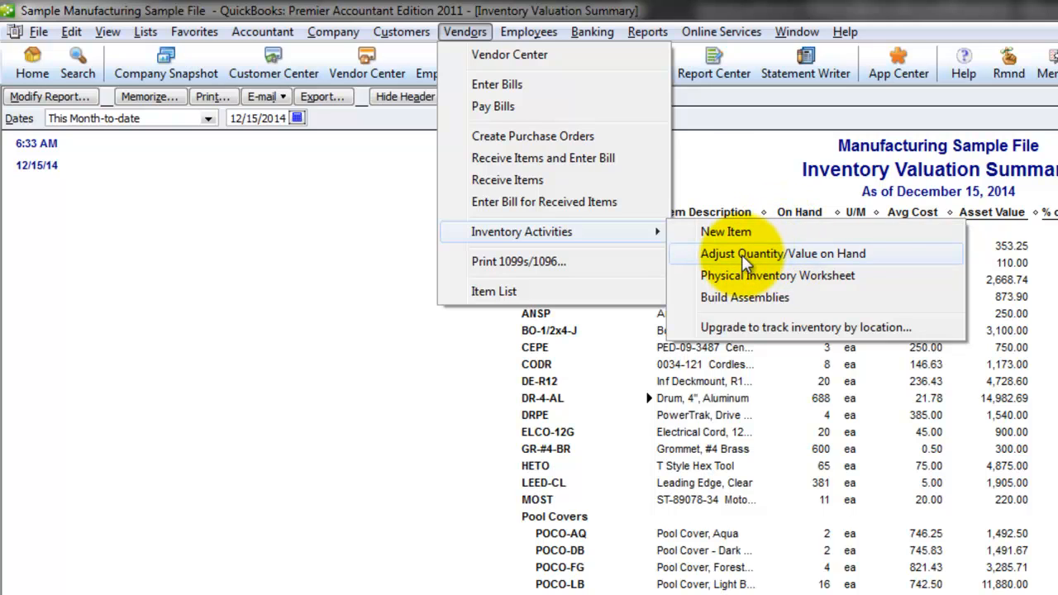
pyautogui.click(891, 254)
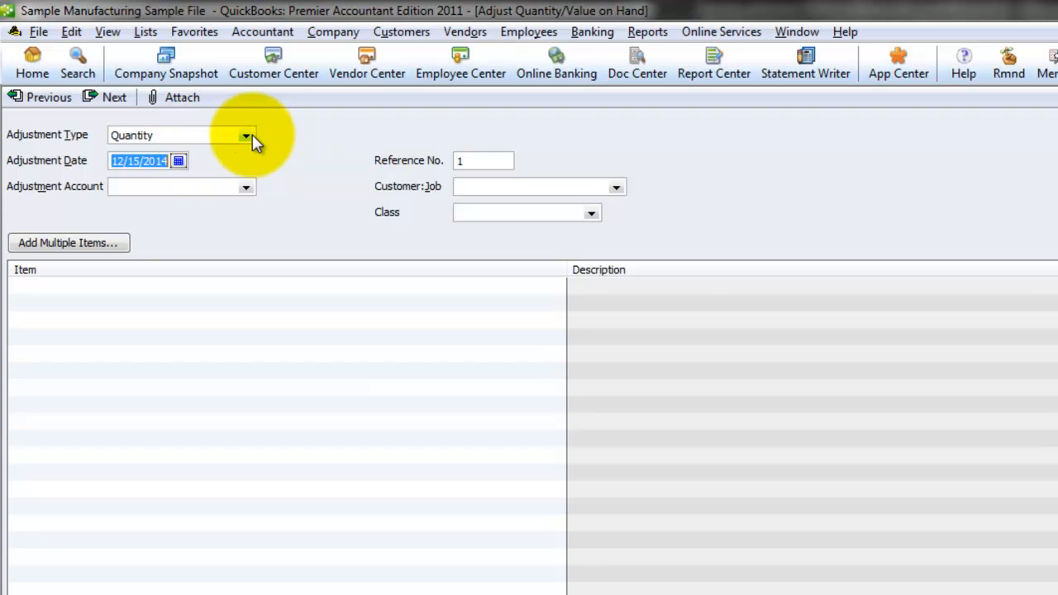
# - Set the adjustment type to Quantity and Total Value and narrow the Item column of the adjustment table
pyautogui.click(248, 135)
pyautogui.click(136, 179)
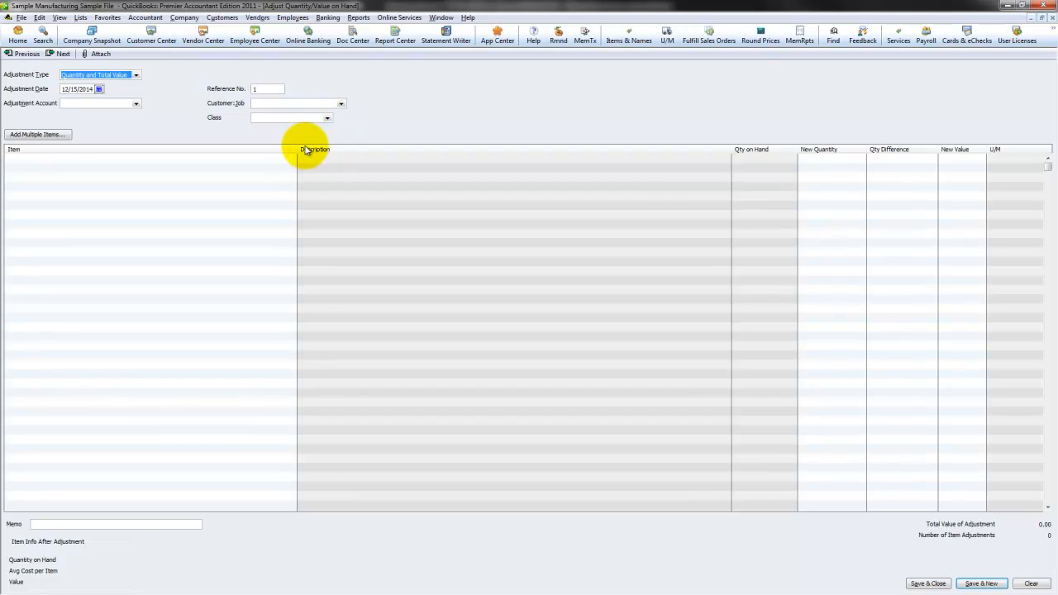
pyautogui.moveTo(297, 149); pyautogui.dragTo(260, 149)
pyautogui.click(89, 103)
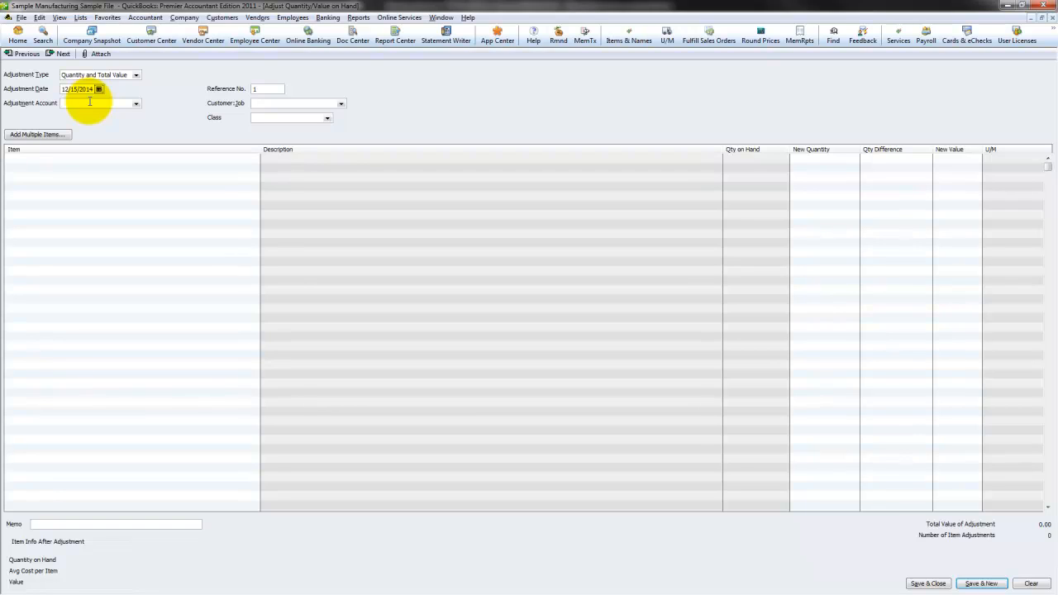
# - Copy the full item name AN-12x1 from D13 in Excel into the first item line of the QuickBooks adjustment
pyautogui.click(63, 157)
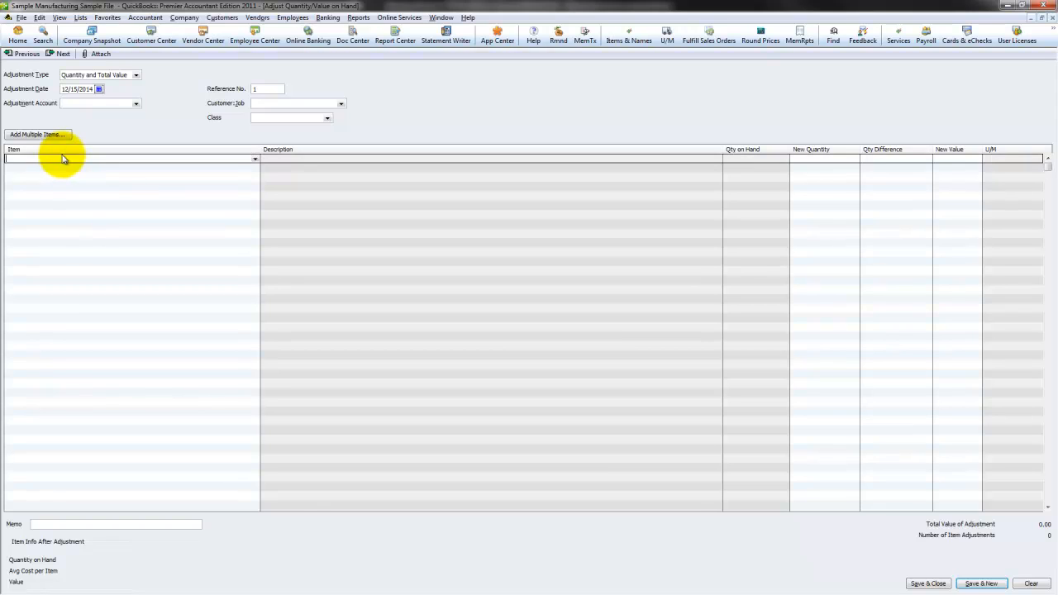
pyautogui.hotkey('alt', 'Tab')
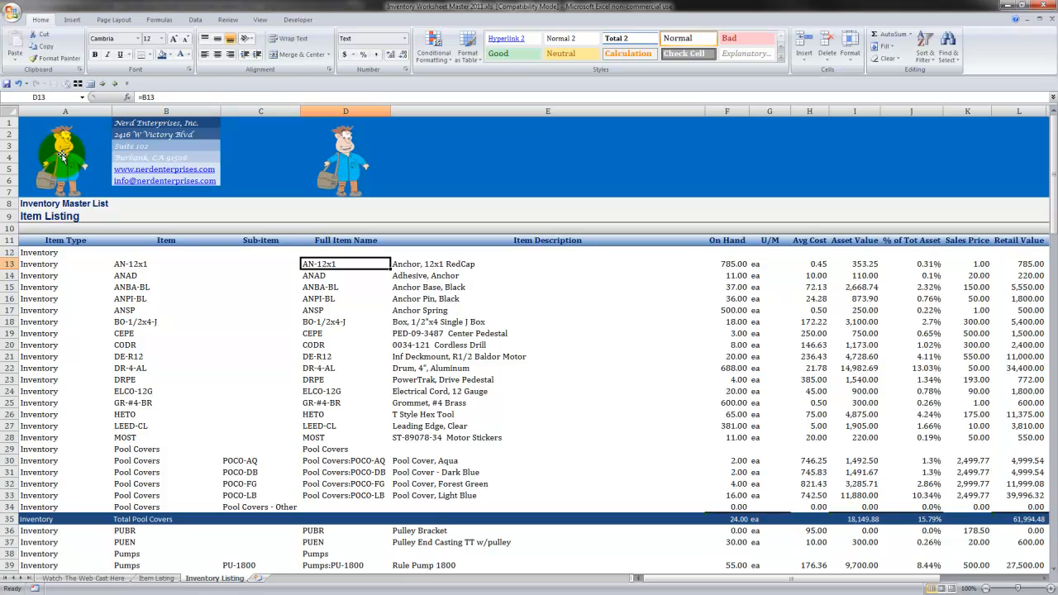
pyautogui.hotkey('ctrl', 'c')
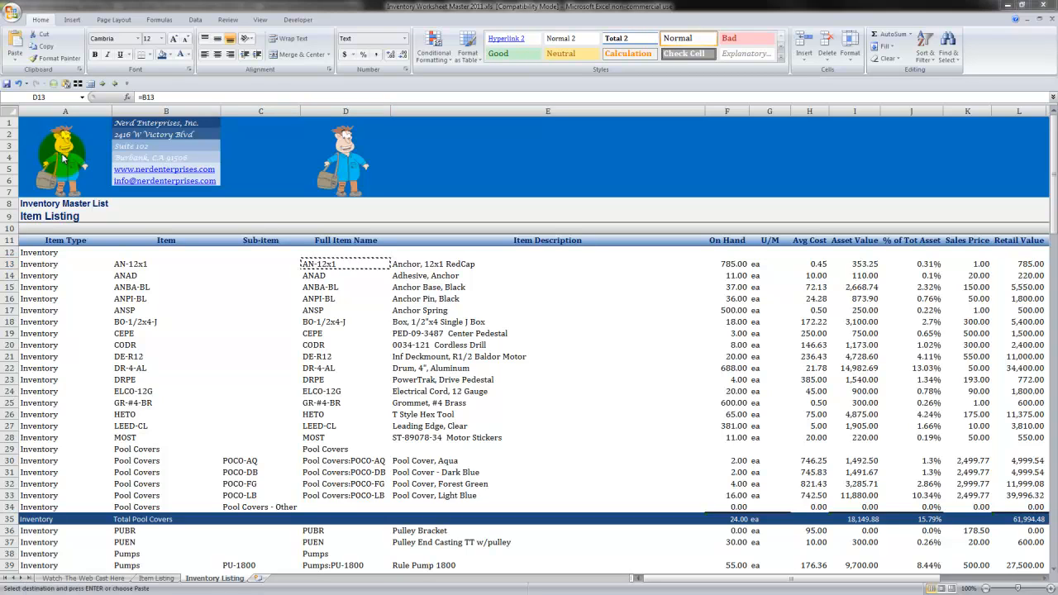
pyautogui.hotkey('alt', 'Tab')
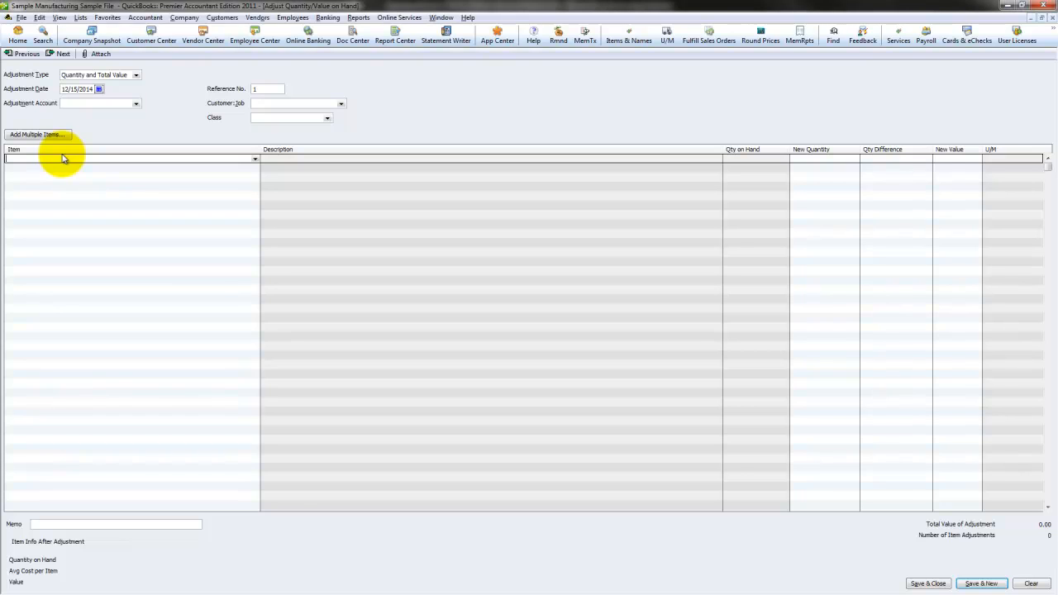
pyautogui.hotkey('ctrl', 'v')
pyautogui.press('Tab')
# - Copy the full item name Pool Covers:POCO-DB from D31 in Excel into the second item line of the QuickBooks adjustment
pyautogui.hotkey('alt', 'Tab')
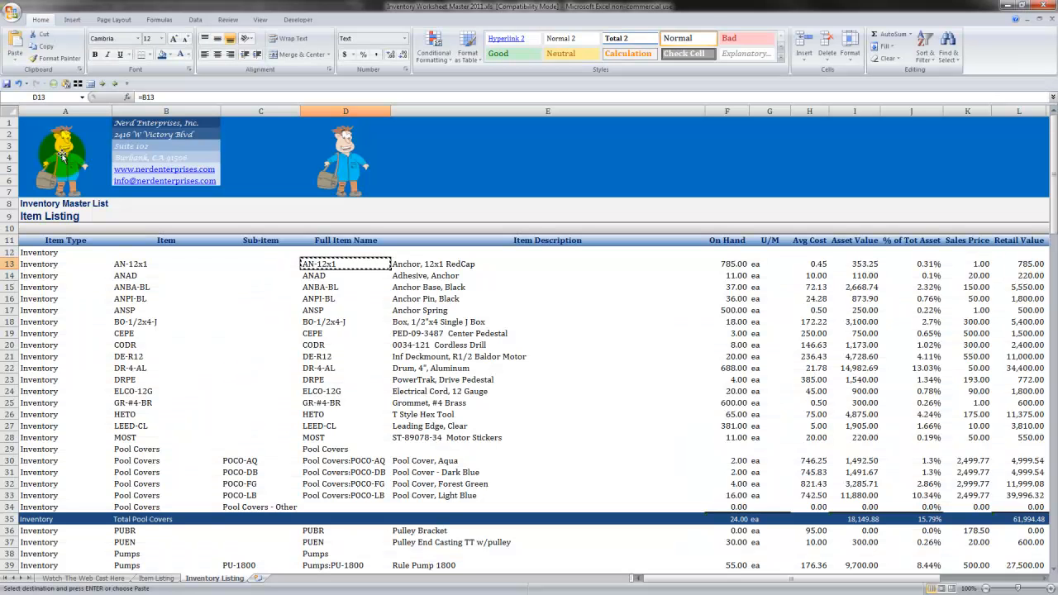
pyautogui.press('Down')
pyautogui.press('Down')
pyautogui.press('Down')
pyautogui.press('Down')
pyautogui.press('Down')
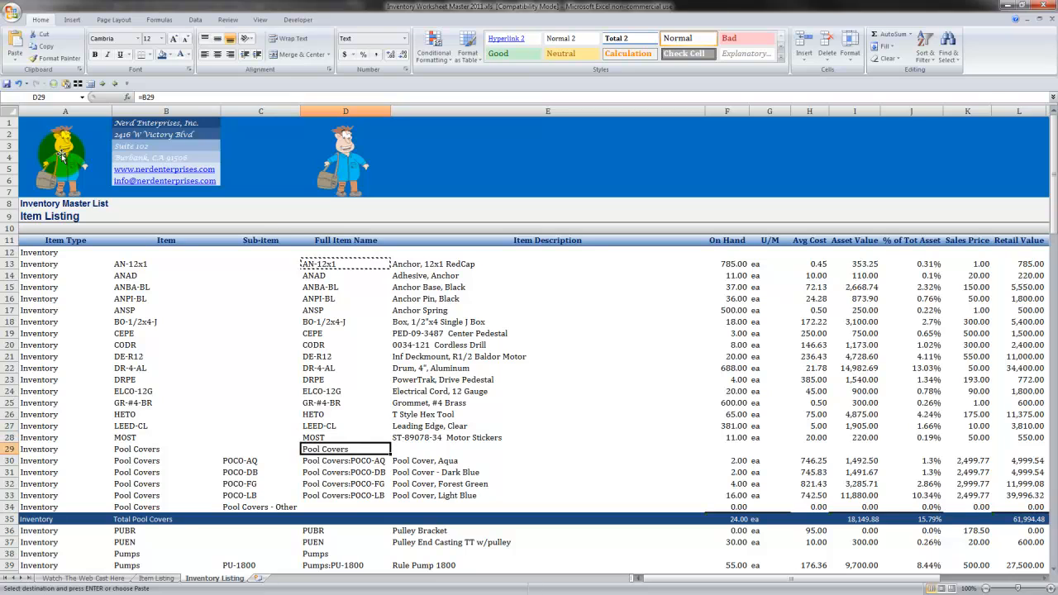
pyautogui.hotkey('shift', 'Down')
pyautogui.hotkey('shift', 'Down')
pyautogui.hotkey('shift', 'Up')
pyautogui.hotkey('shift', 'Up')
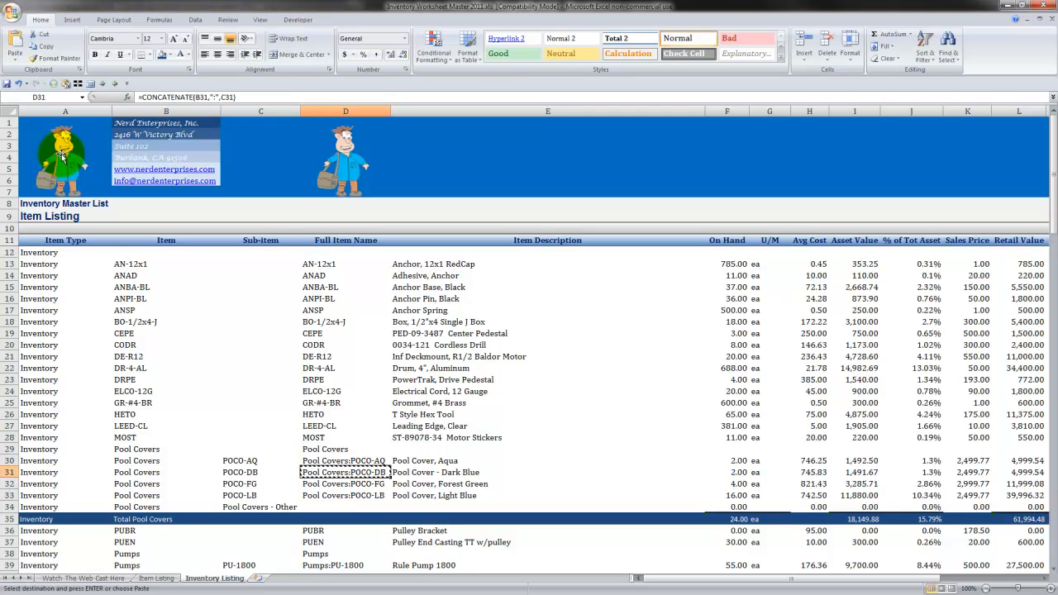
pyautogui.hotkey('alt', 'Tab')
pyautogui.hotkey('ctrl', 'v')
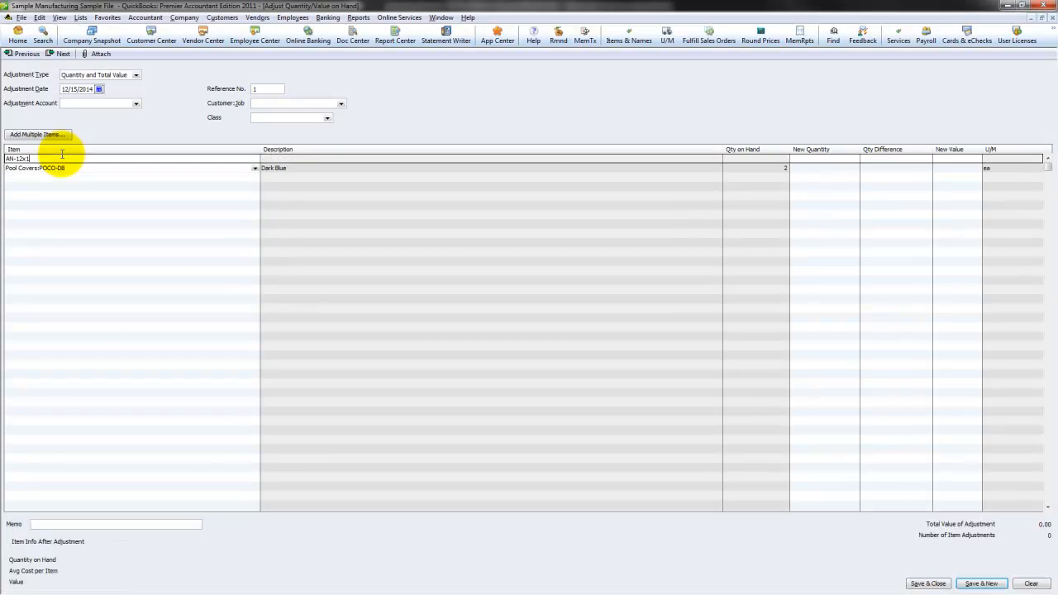
pyautogui.press('Tab')
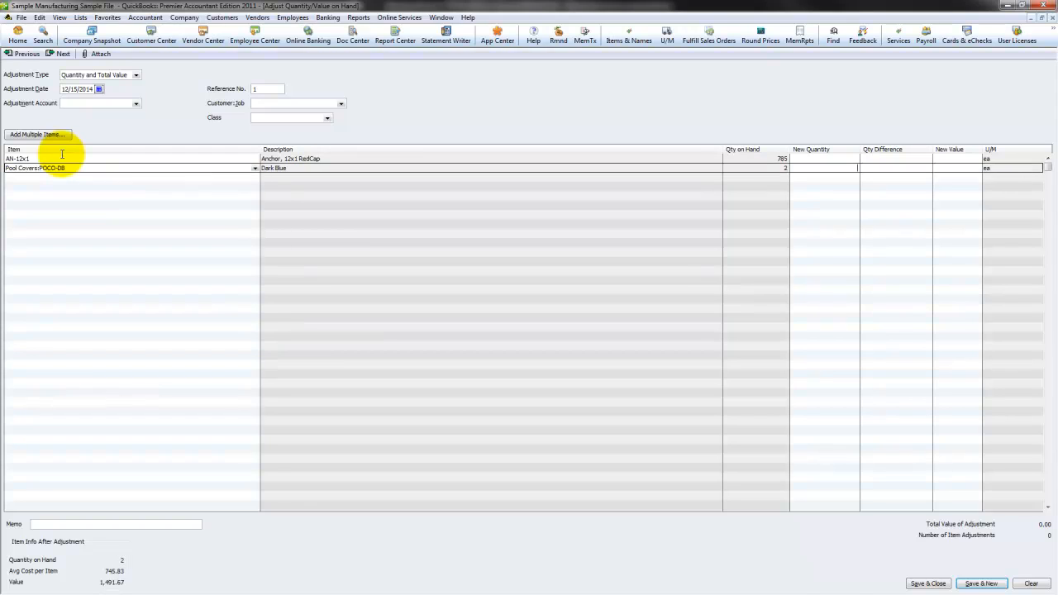
# - Copy the full item name Pumps:PU-1800 from D39 in Excel into the third item line of the QuickBooks adjustment
pyautogui.hotkey('alt', 'Tab')
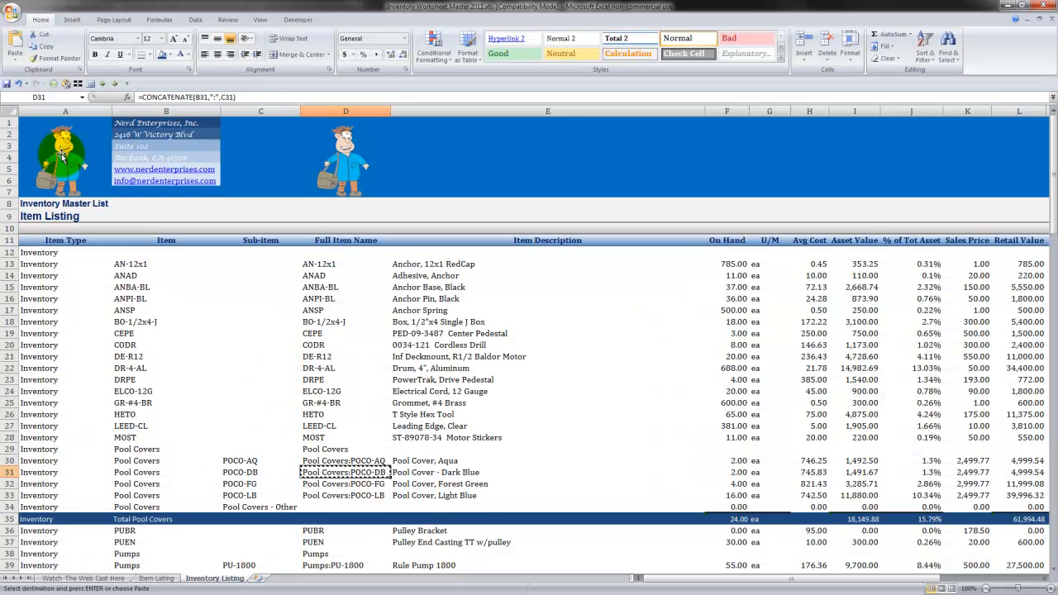
pyautogui.press('Down')
pyautogui.press('Down')
pyautogui.press('Down')
pyautogui.press('Down')
pyautogui.press('Down')
pyautogui.press('Down')
pyautogui.press('Down')
pyautogui.press('Down')
pyautogui.hotkey('ctrl', 'c')
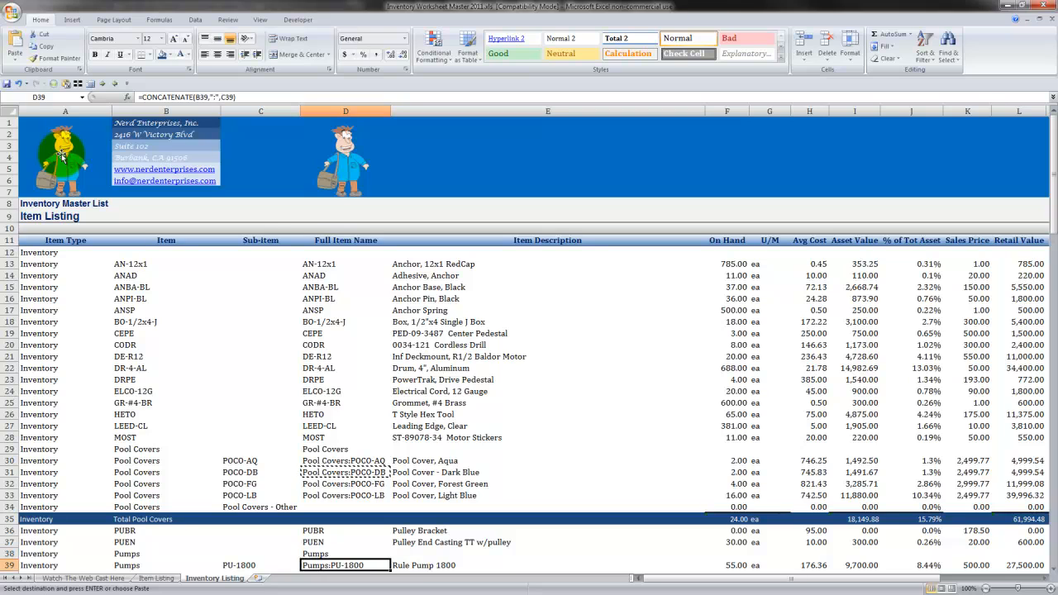
pyautogui.hotkey('alt', 'Tab')
pyautogui.hotkey('ctrl', 'v')
pyautogui.press('Tab')
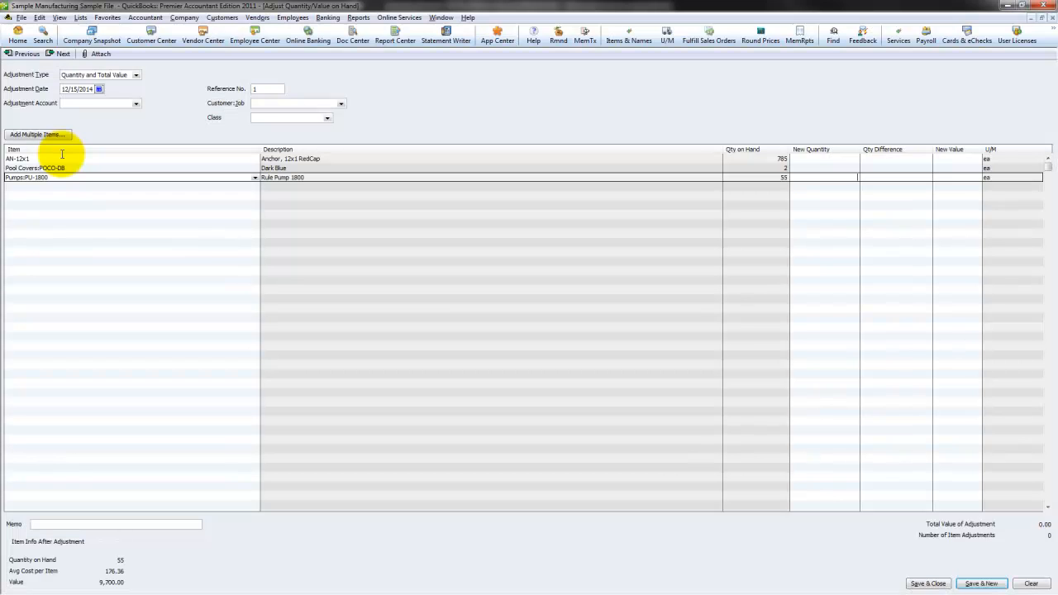
# - Switch to Excel and examine the item rows across the count, corrected cost, total cost and profit margin columns
pyautogui.hotkey('alt', 'Tab')
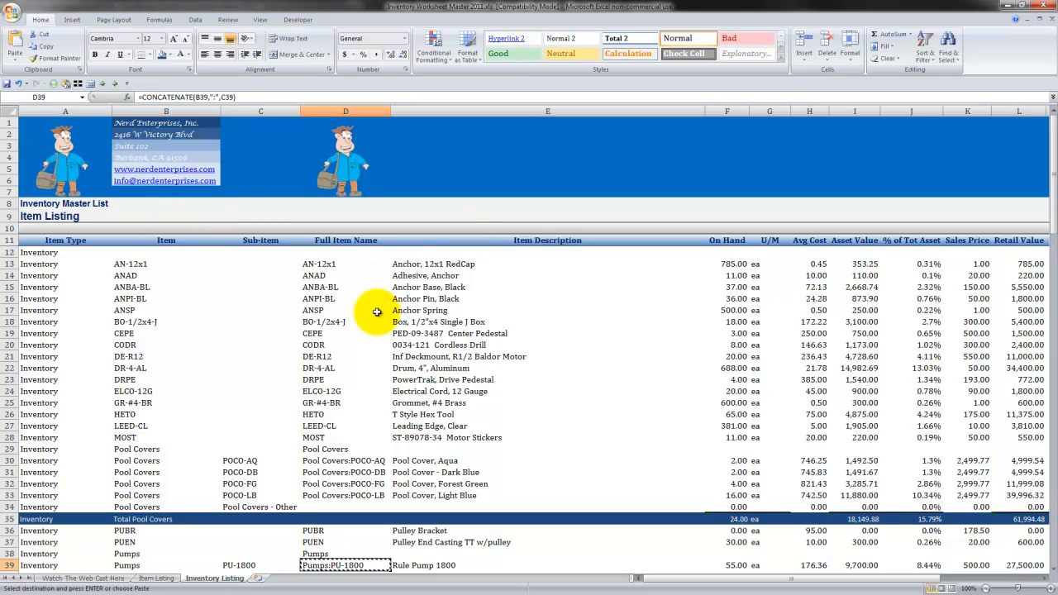
pyautogui.click(340, 317)
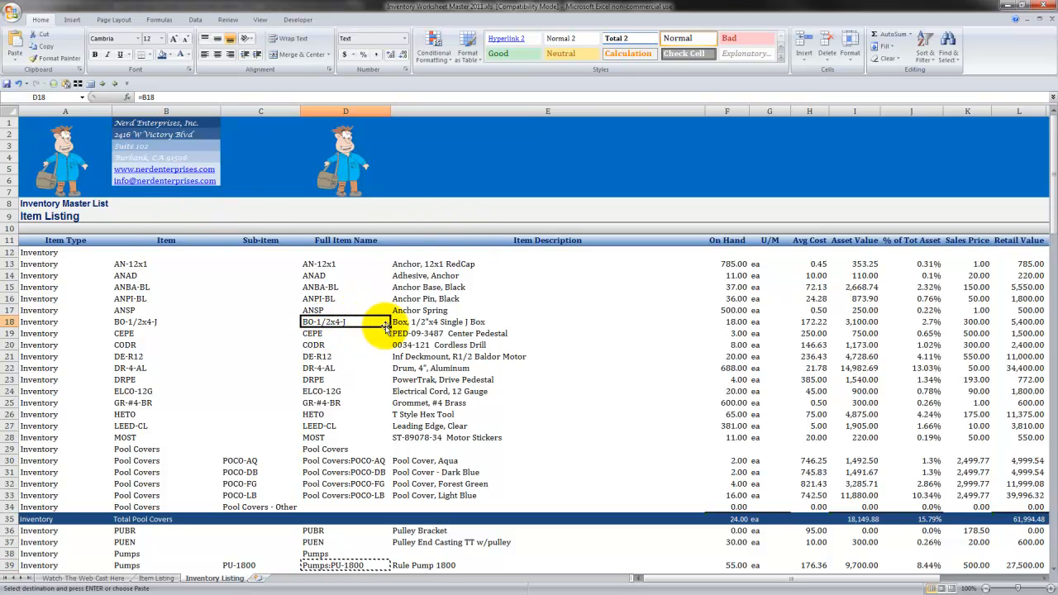
pyautogui.scroll(-2, 388, 324)
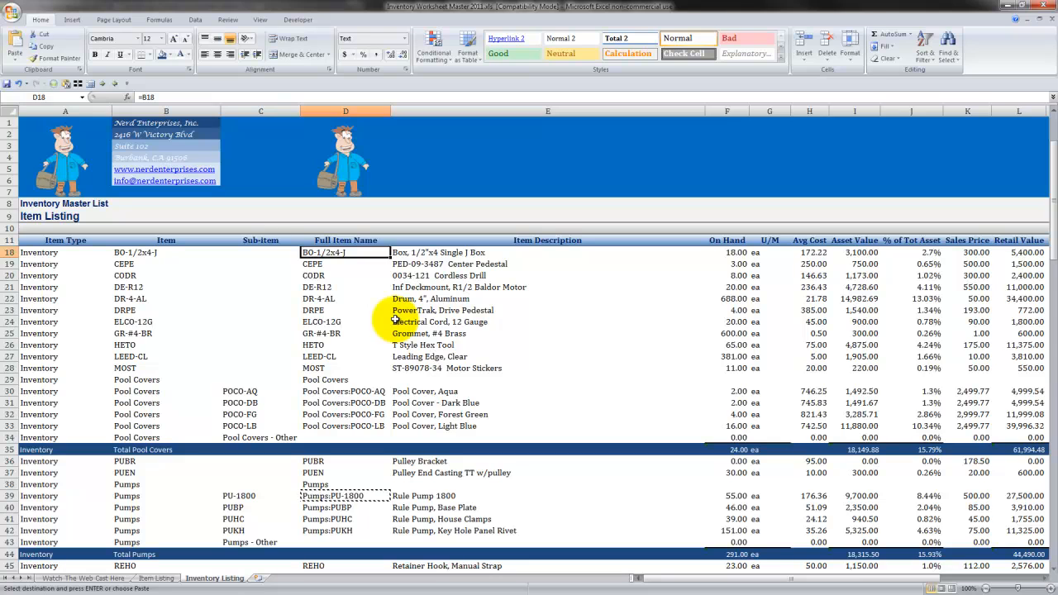
pyautogui.press('Right')
pyautogui.press('Right')
pyautogui.press('Right')
pyautogui.press('Right')
pyautogui.press('Right')
pyautogui.press('Right')
pyautogui.press('Right')
pyautogui.press('Right')
pyautogui.press('Right')
pyautogui.press('Right')
pyautogui.press('Right')
pyautogui.press('Right')
pyautogui.press('Right')
pyautogui.press('Right')
pyautogui.press('Right')
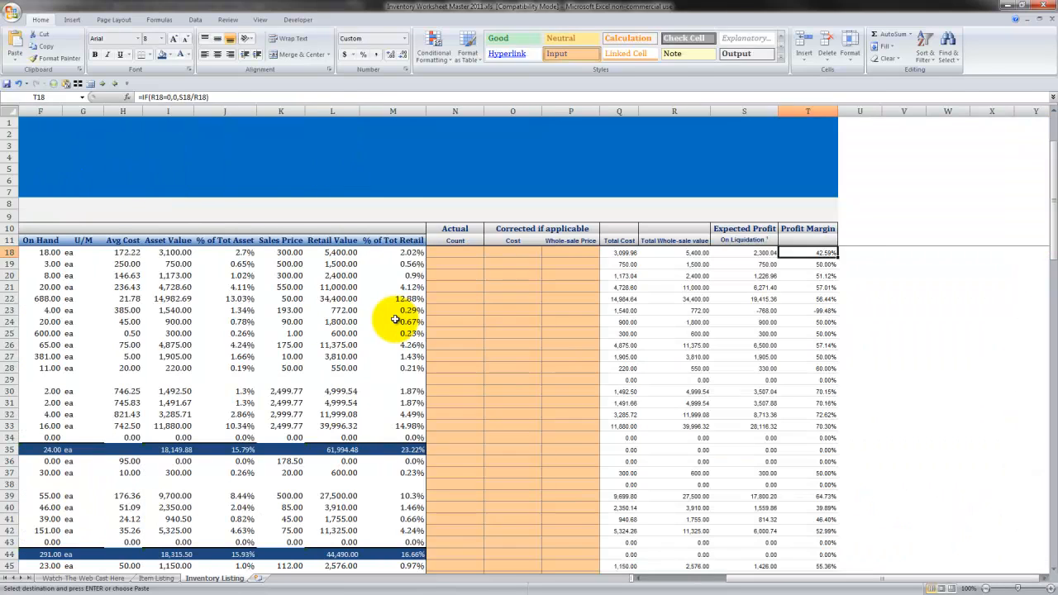
pyautogui.press('Left')
pyautogui.press('Left')
pyautogui.press('Left')
pyautogui.press('Left')
pyautogui.press('Left')
pyautogui.press('Left')
pyautogui.press('Left')
pyautogui.press('Left')
pyautogui.press('Left')
pyautogui.press('Left')
pyautogui.press('Left')
pyautogui.press('Left')
pyautogui.press('Left')
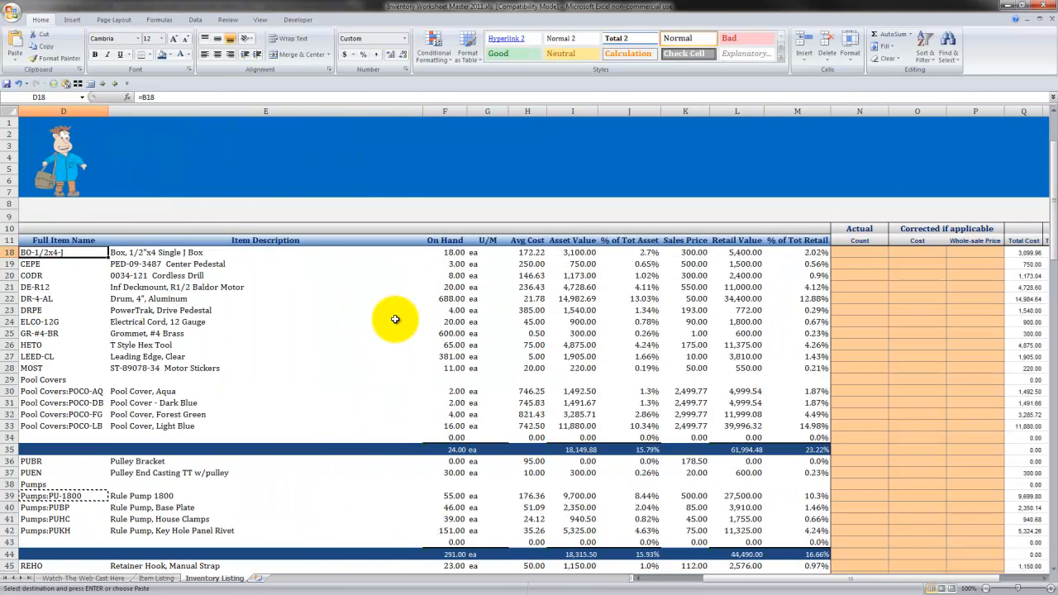
pyautogui.press('Right')
pyautogui.press('Right')
pyautogui.press('Right')
pyautogui.press('Right')
pyautogui.press('Right')
pyautogui.press('Right')
pyautogui.press('Right')
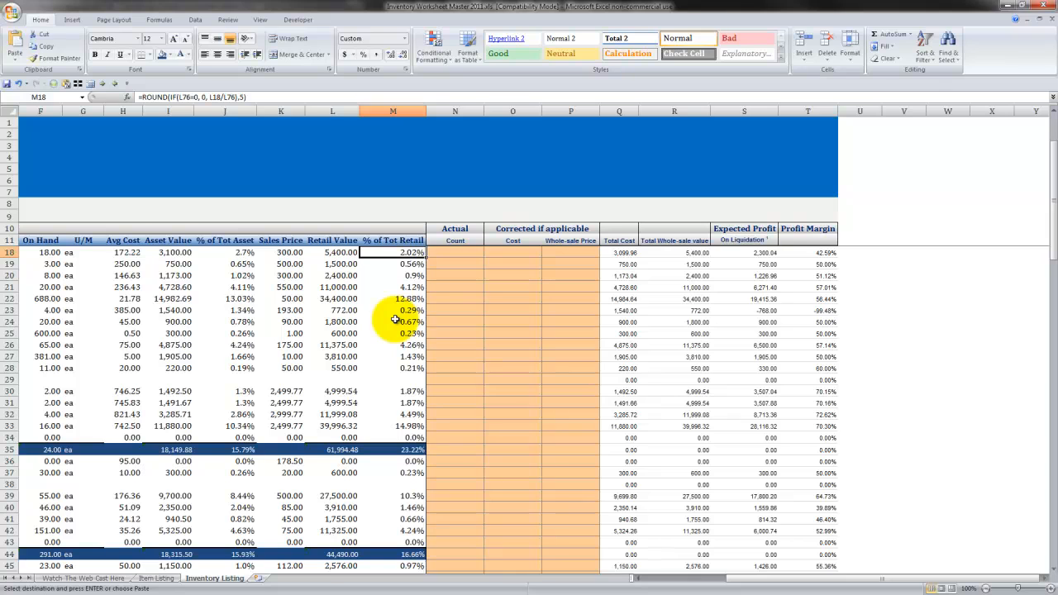
# - Review the Full Item Name column against the item descriptions, from row 18 back up to the first items
pyautogui.press('Home')
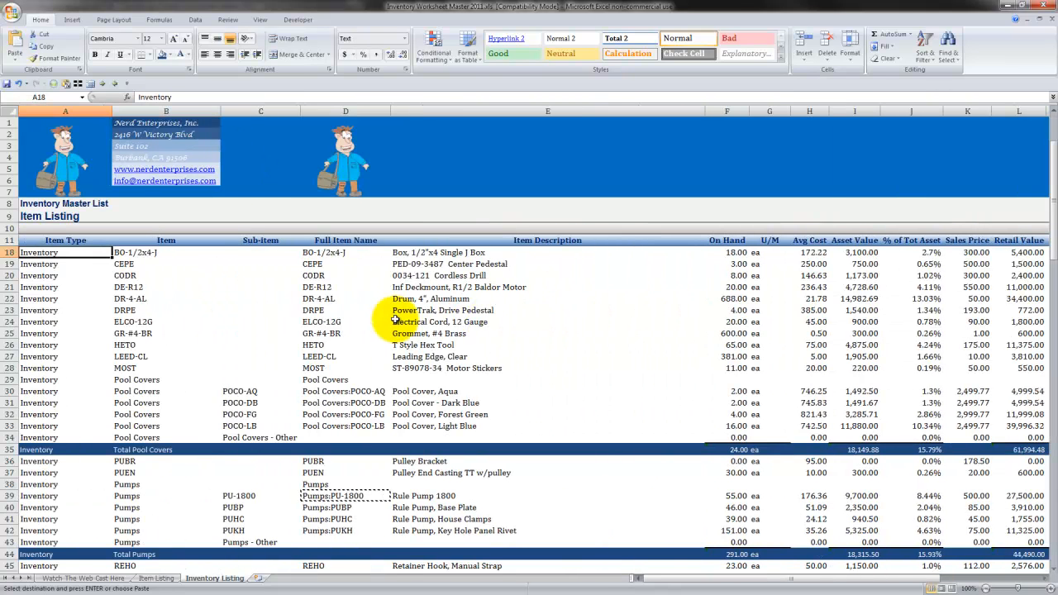
pyautogui.press('Right')
pyautogui.press('Right')
pyautogui.press('Right')
pyautogui.scroll(1, 395, 320)
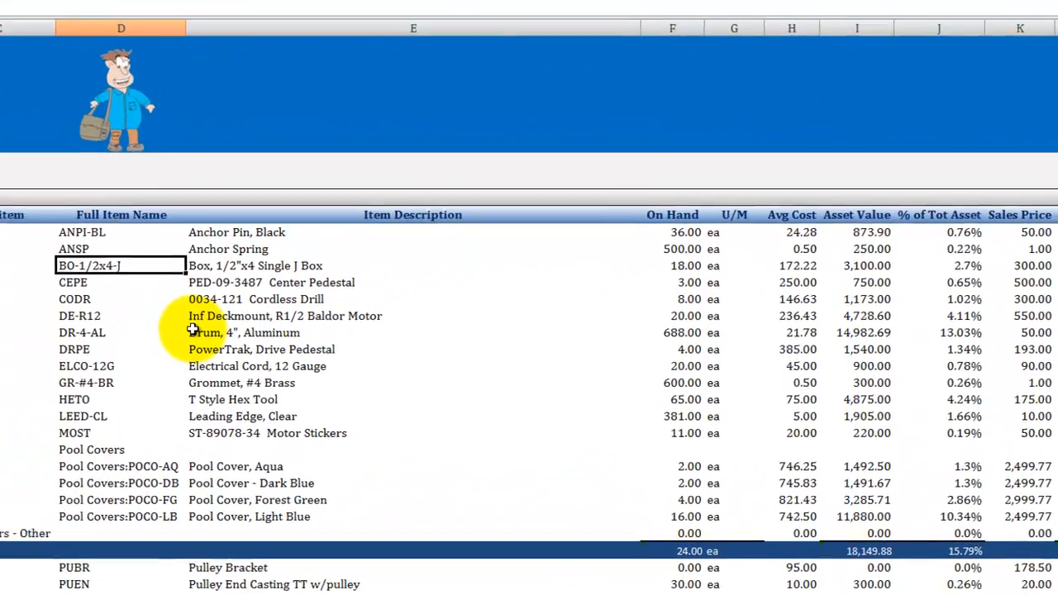
pyautogui.press('Down')
pyautogui.press('Down')
pyautogui.press('Down')
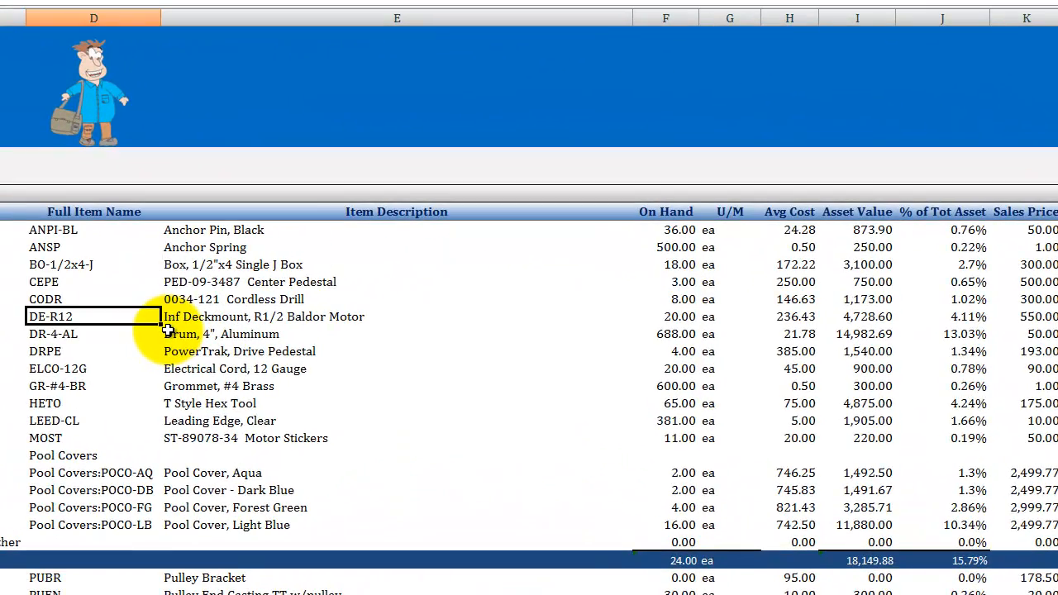
pyautogui.press('Up')
pyautogui.press('Up')
pyautogui.press('Up')
pyautogui.press('Up')
pyautogui.press('Up')
pyautogui.press('Up')
pyautogui.press('Up')
pyautogui.press('Up')
pyautogui.press('Up')
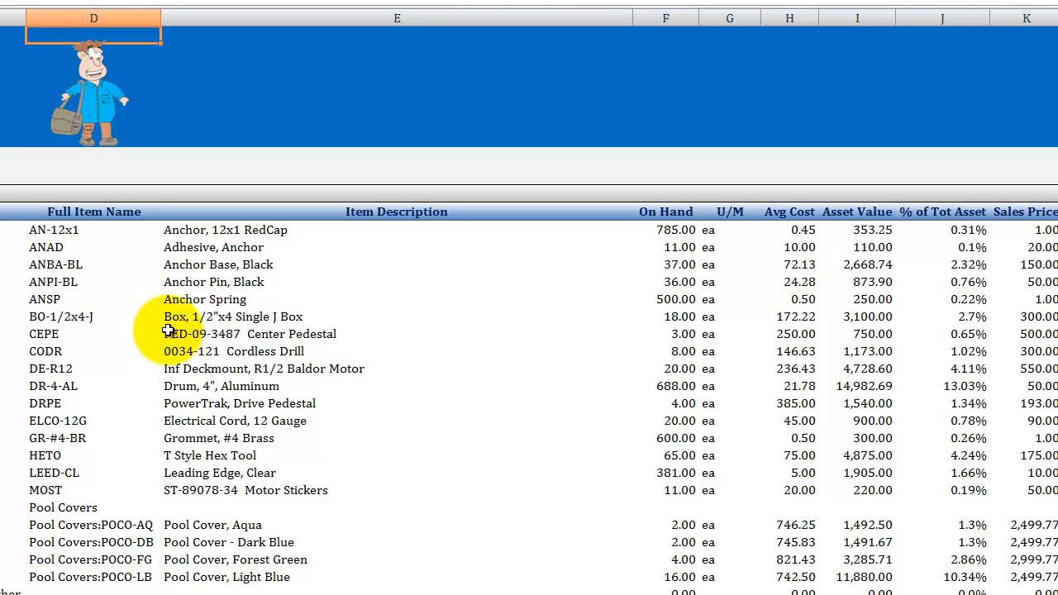
# - Examine the first item rows from the Full Item Name column across to the total cost, wholesale value and profit columns
pyautogui.press('Down')
pyautogui.press('Down')
pyautogui.press('Down')
pyautogui.press('Down')
pyautogui.press('Down')
pyautogui.press('Down')
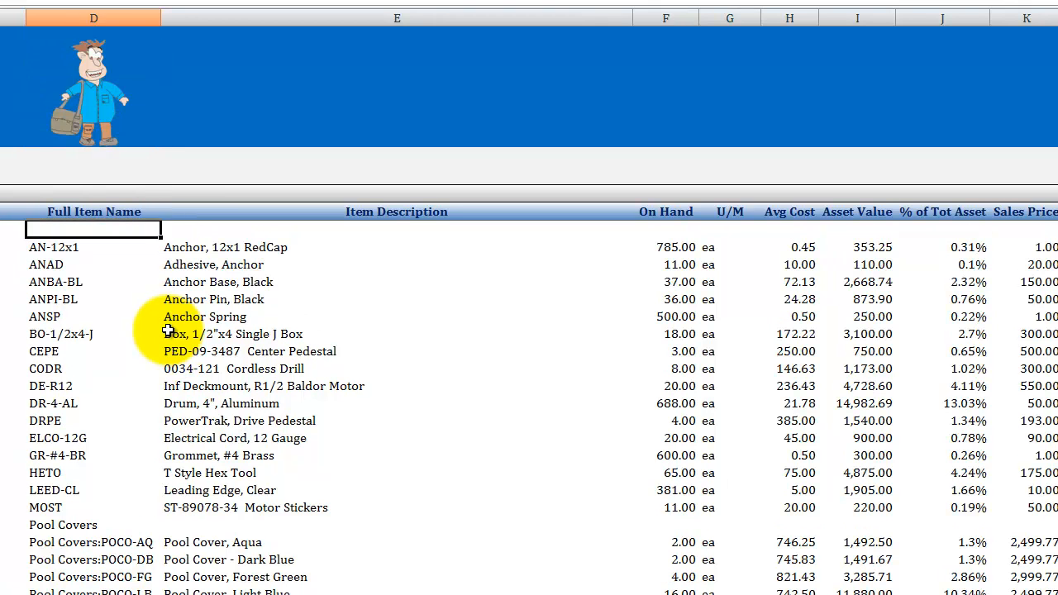
pyautogui.press('Up')
pyautogui.hotkey('ctrl', 'Right')
pyautogui.press('Left')
pyautogui.press('Down')
pyautogui.press('Left')
pyautogui.press('Down')
pyautogui.press('Left')
pyautogui.press('Down')
pyautogui.press('Left')
pyautogui.press('Down')
pyautogui.press('Left')
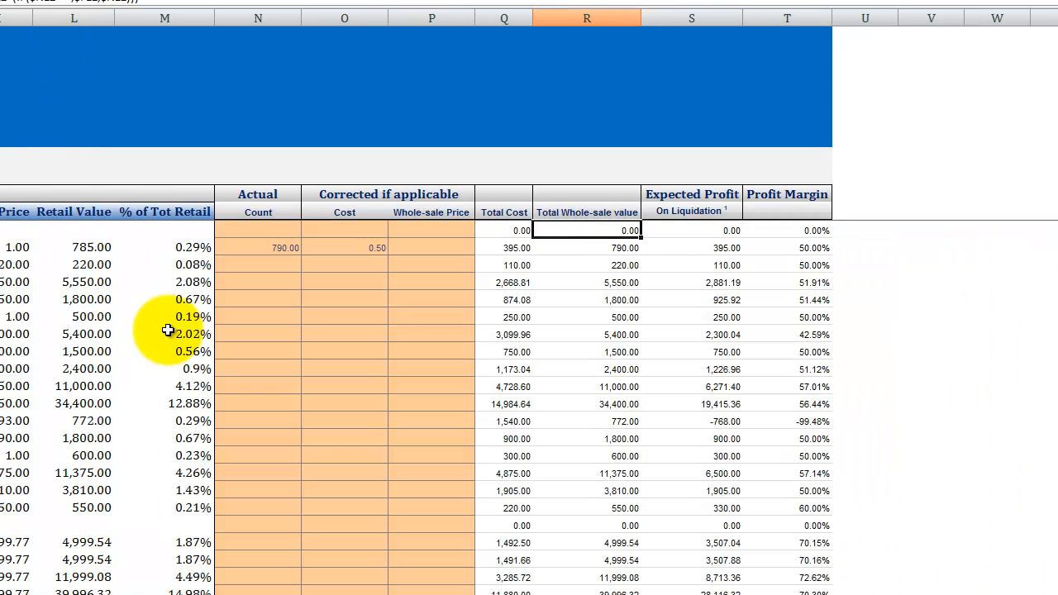
# - Check the actual count and corrected cost in row 13 against the item's full name and description
pyautogui.press('Up')
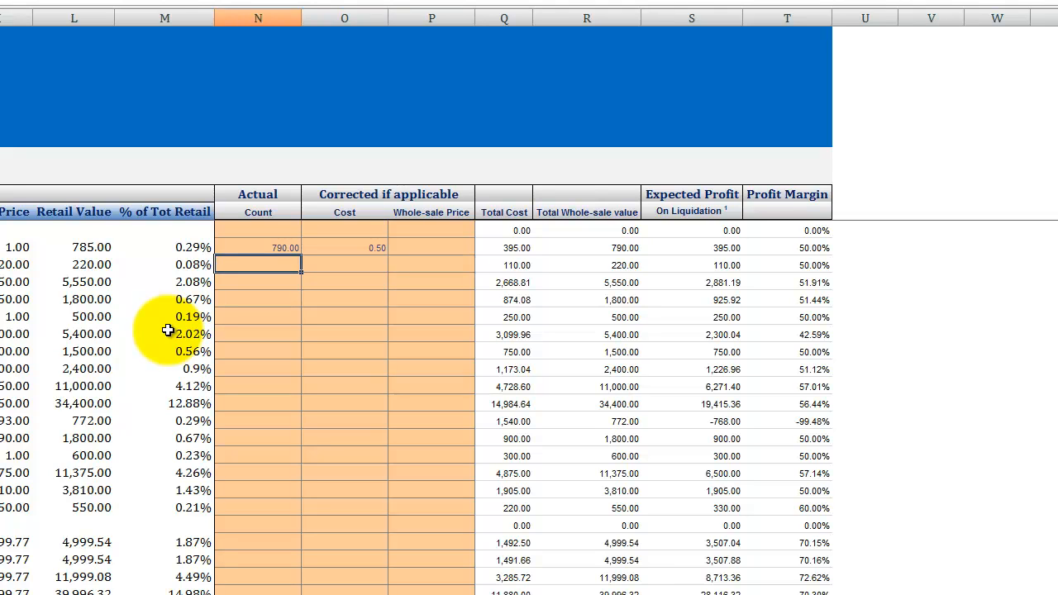
pyautogui.press('Up')
pyautogui.press('Right')
pyautogui.press('Right')
pyautogui.press('Left')
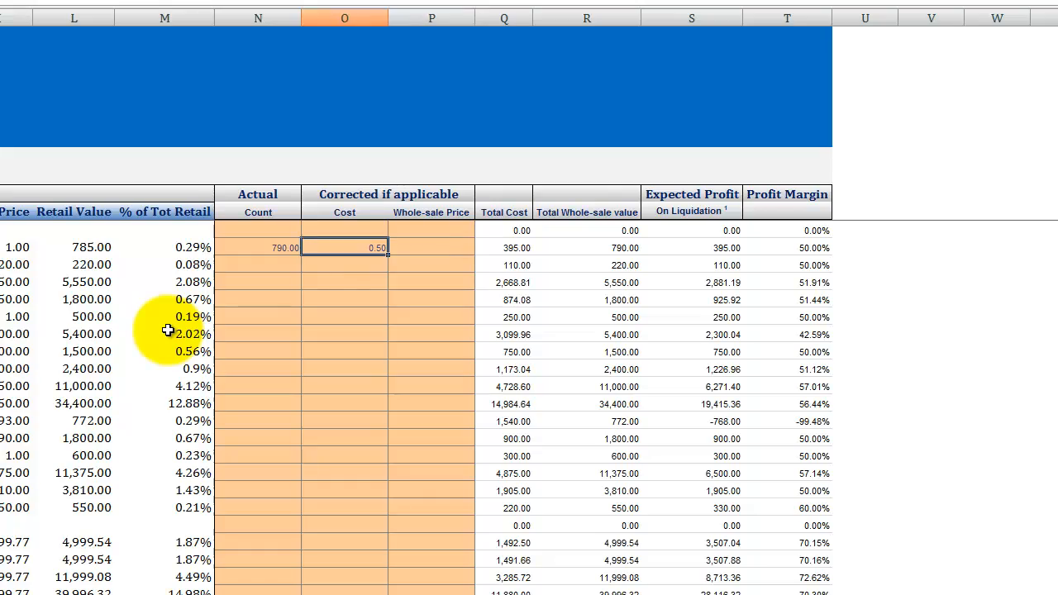
pyautogui.press('Left')
pyautogui.press('Left')
pyautogui.press('Left')
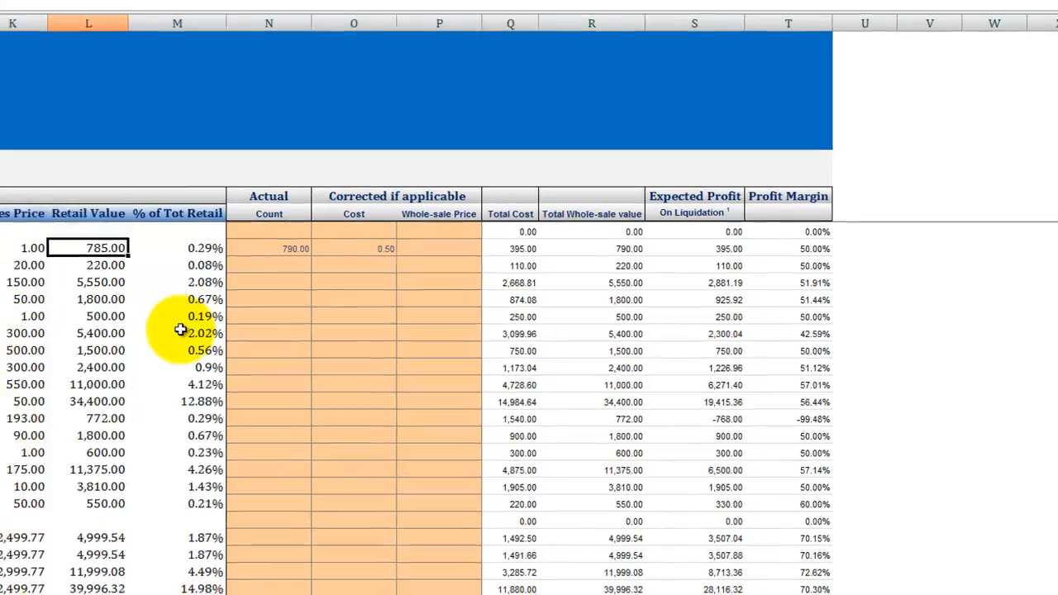
pyautogui.press('Home')
pyautogui.press('Right')
pyautogui.press('Right')
pyautogui.press('Right')
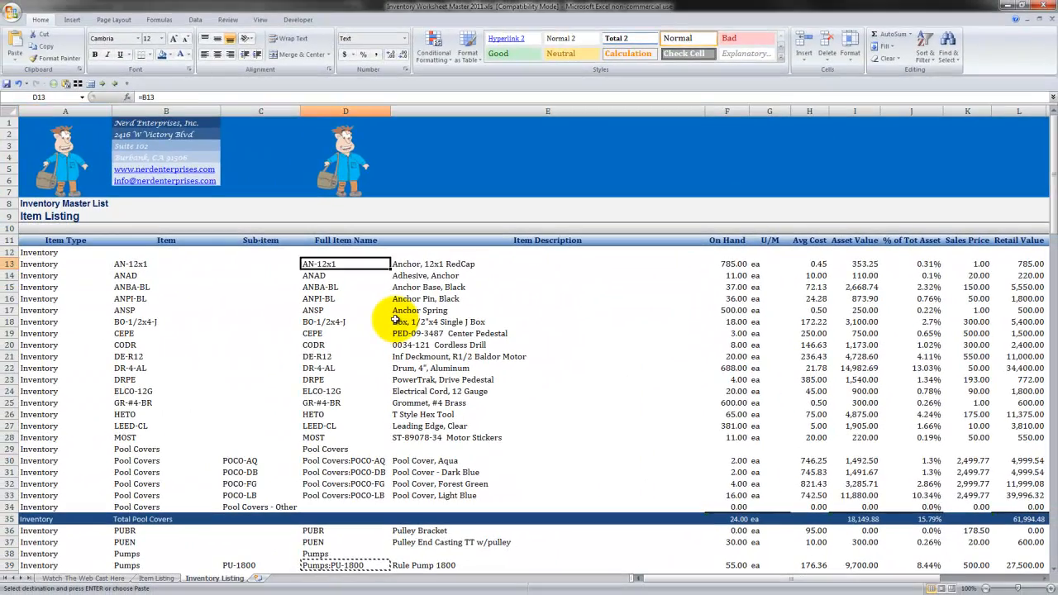
pyautogui.press('Right')
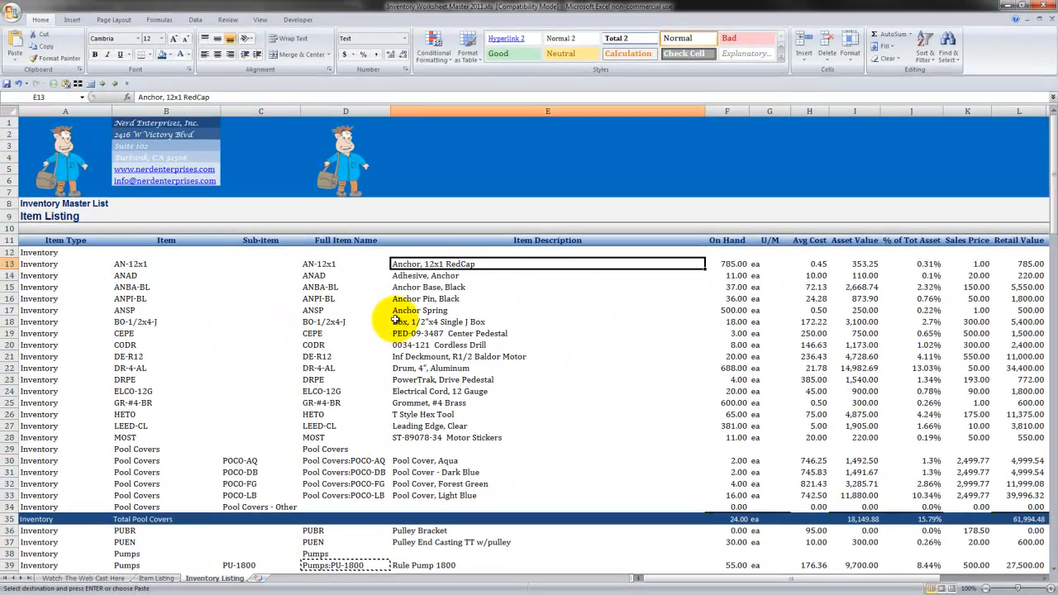
# - Switch to the QuickBooks adjustment and go to the New Quantity of the first item line, AN-12x1
pyautogui.press('Left')
pyautogui.press('Left')
pyautogui.press('Down')
pyautogui.press('Down')
pyautogui.press('Down')
pyautogui.hotkey('alt', 'Tab')
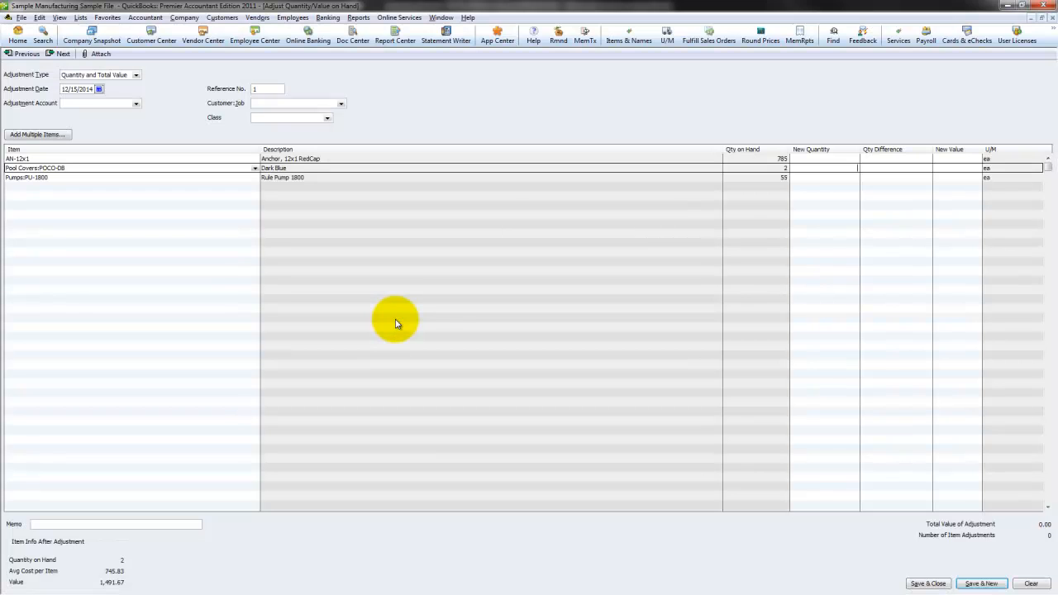
pyautogui.press('Up')
pyautogui.press('Down')
pyautogui.press('Tab')
pyautogui.click(852, 156)
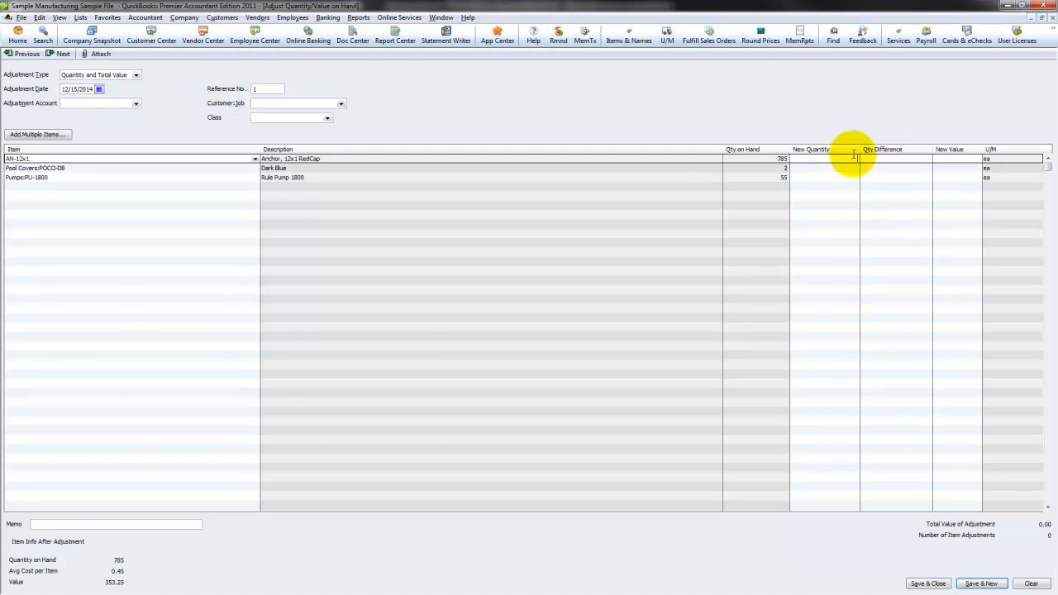
# - Take the AN-12x1 actual count from N13 in Excel and enter 790 as its New Quantity in the QuickBooks adjustment
pyautogui.hotkey('alt', 'Tab')
pyautogui.press('Right')
pyautogui.press('Right')
pyautogui.press('Right')
pyautogui.press('Right')
pyautogui.press('Right')
pyautogui.press('Right')
pyautogui.press('Right')
pyautogui.press('Right')
pyautogui.press('Right')
pyautogui.press('Right')
pyautogui.press('Right')
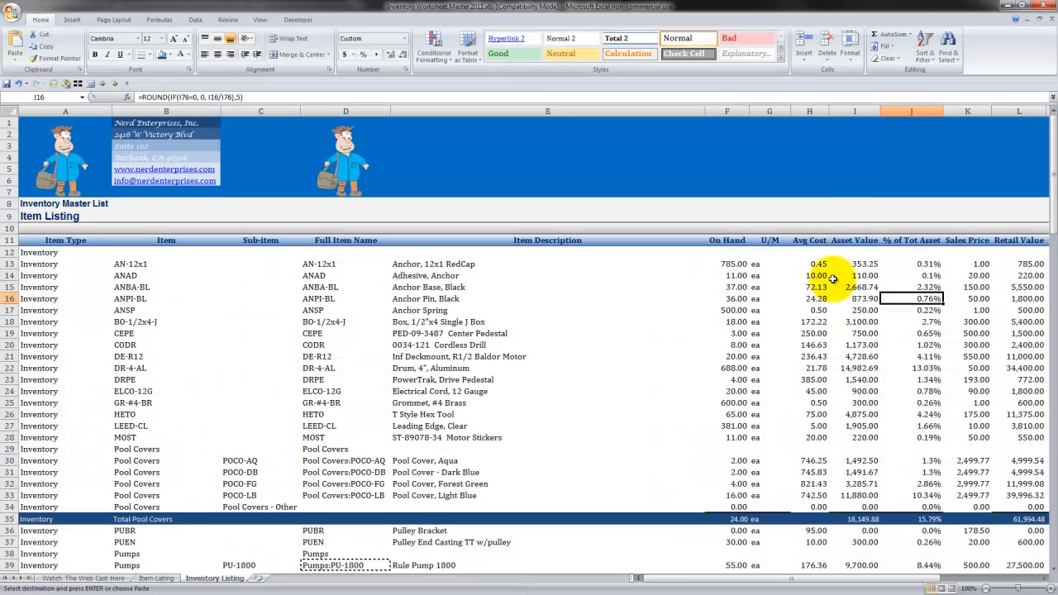
pyautogui.press('Right')
pyautogui.press('Right')
pyautogui.press('Right')
pyautogui.press('Right')
pyautogui.press('Right')
pyautogui.press('Right')
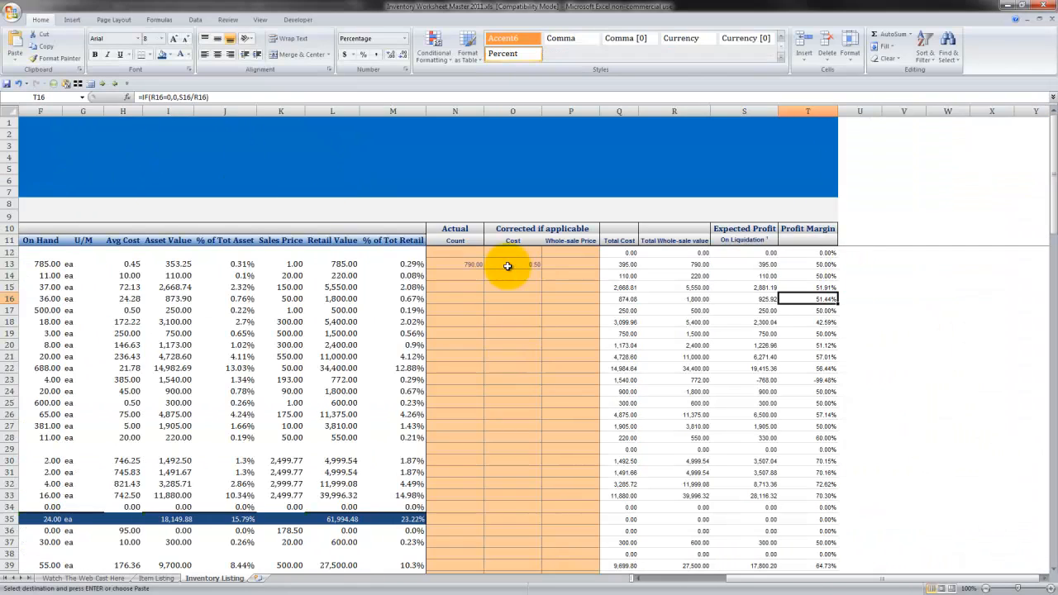
pyautogui.click(456, 260)
pyautogui.hotkey('alt', 'Tab')
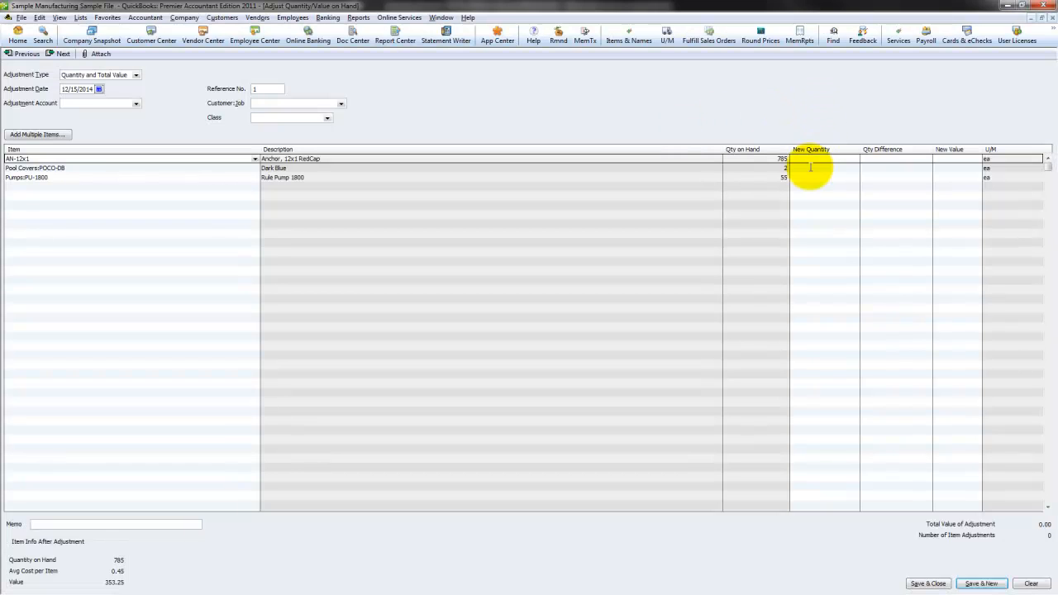
pyautogui.write('790')
pyautogui.press('Tab')
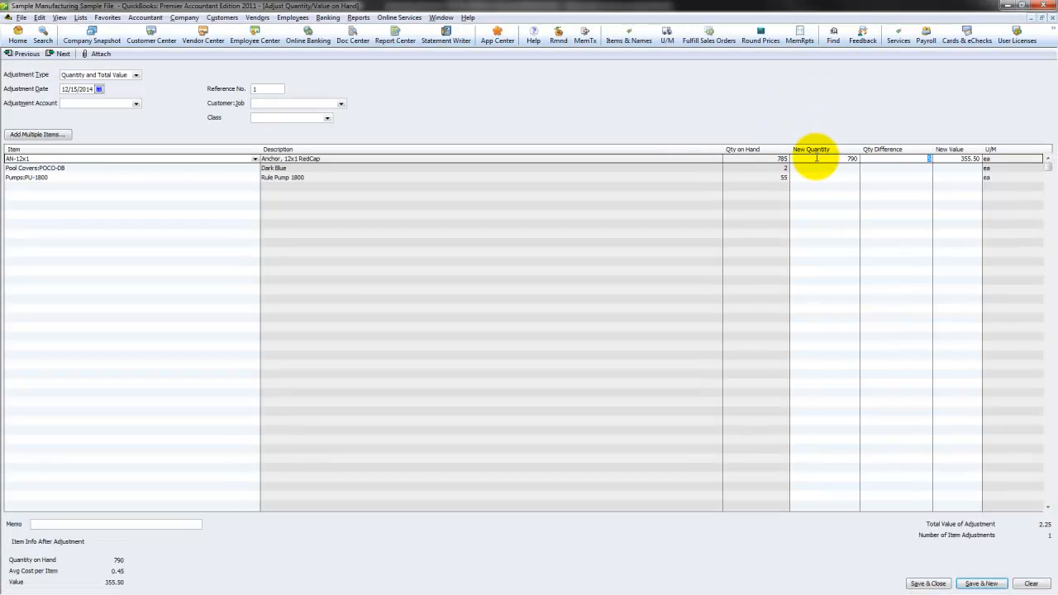
# - Copy the AN-12x1 total cost of 395.00 from Q13 in Excel into the New Value of its QuickBooks adjustment line
pyautogui.press('Tab')
pyautogui.hotkey('alt', 'Tab')
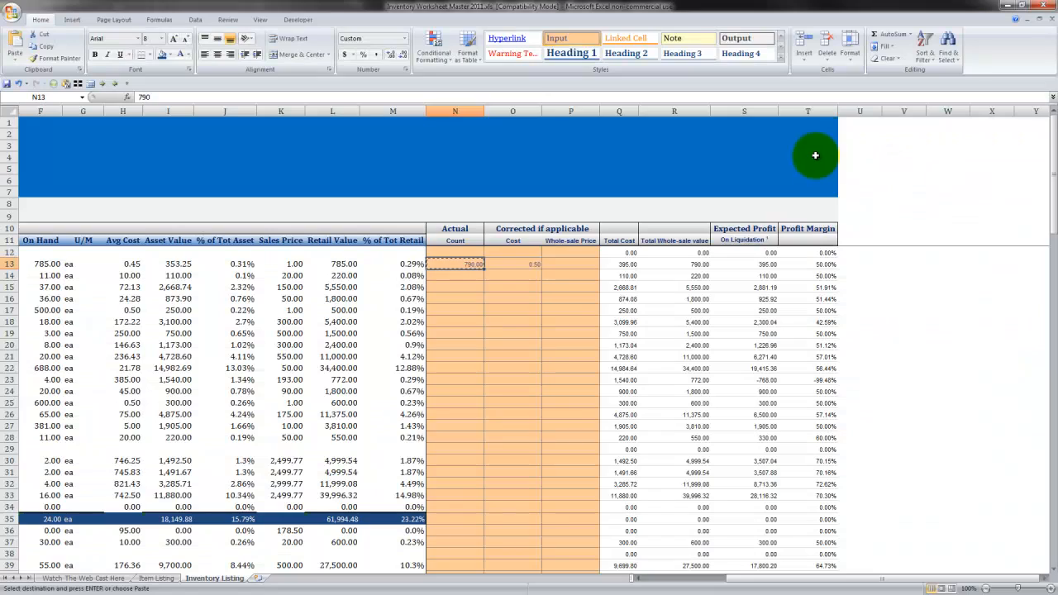
pyautogui.click(514, 264)
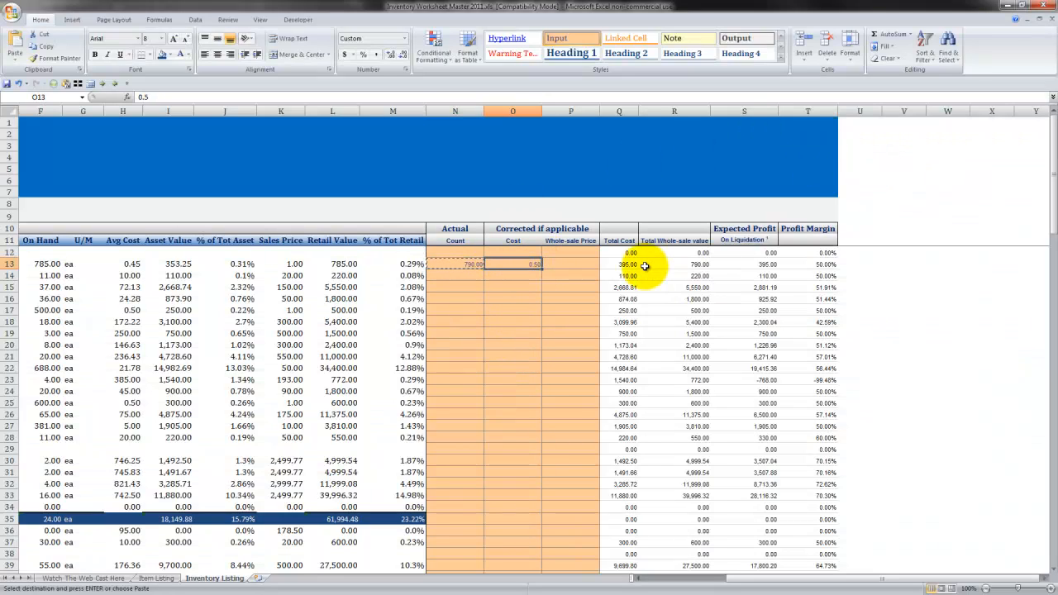
pyautogui.click(619, 264)
pyautogui.hotkey('ctrl', 'c')
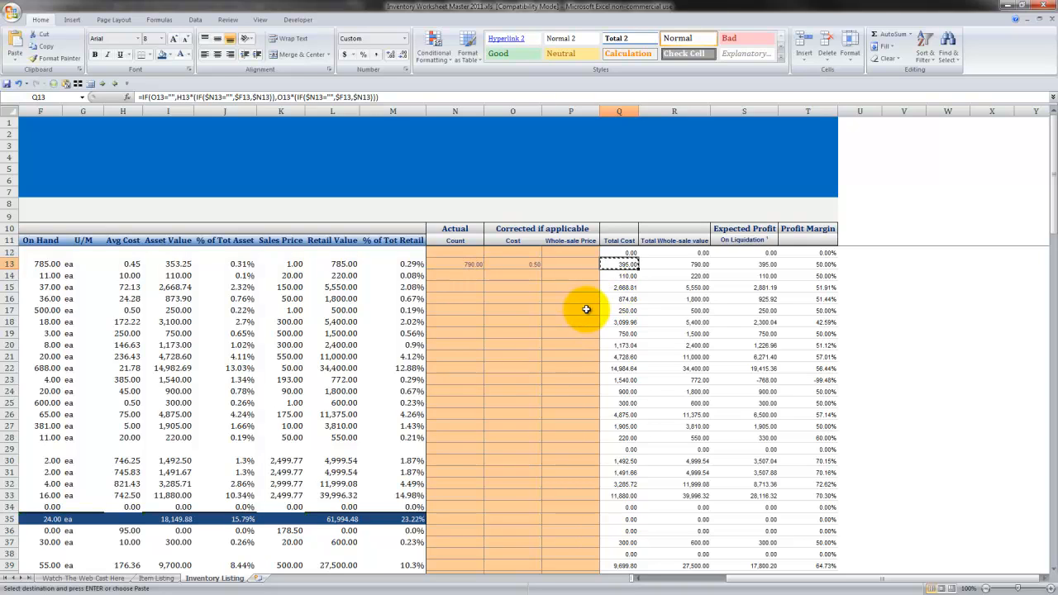
pyautogui.hotkey('alt', 'Tab')
pyautogui.hotkey('ctrl', 'v')
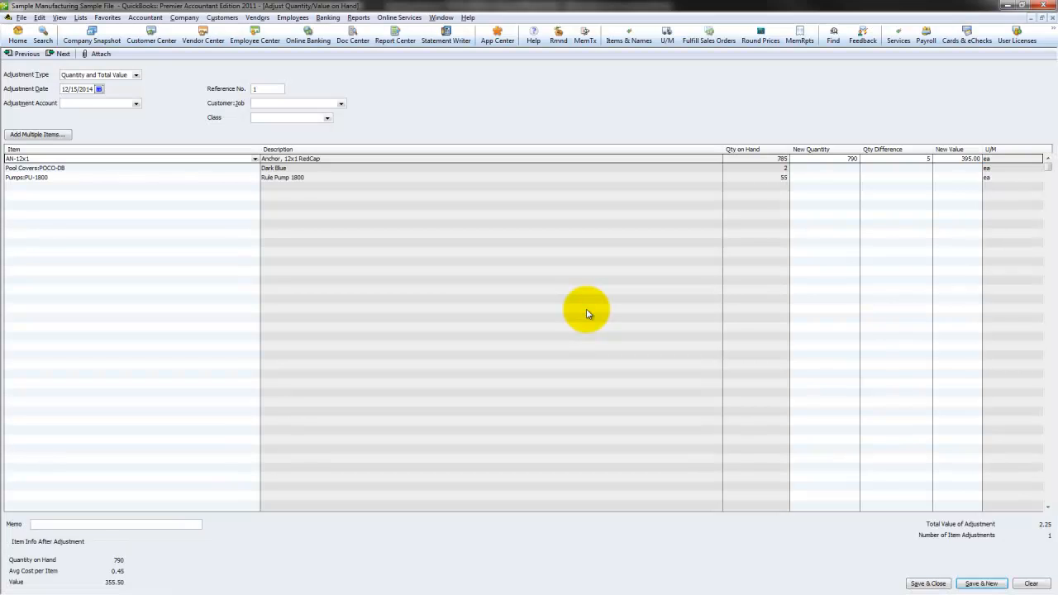
pyautogui.press('Tab')
pyautogui.hotkey('shift', 'Tab')
pyautogui.hotkey('shift', 'Tab')
pyautogui.hotkey('shift', 'Tab')
# - Check the AN-12x1 total wholesale value in R13 in Excel against its line in the QuickBooks adjustment
pyautogui.hotkey('alt', 'Tab')
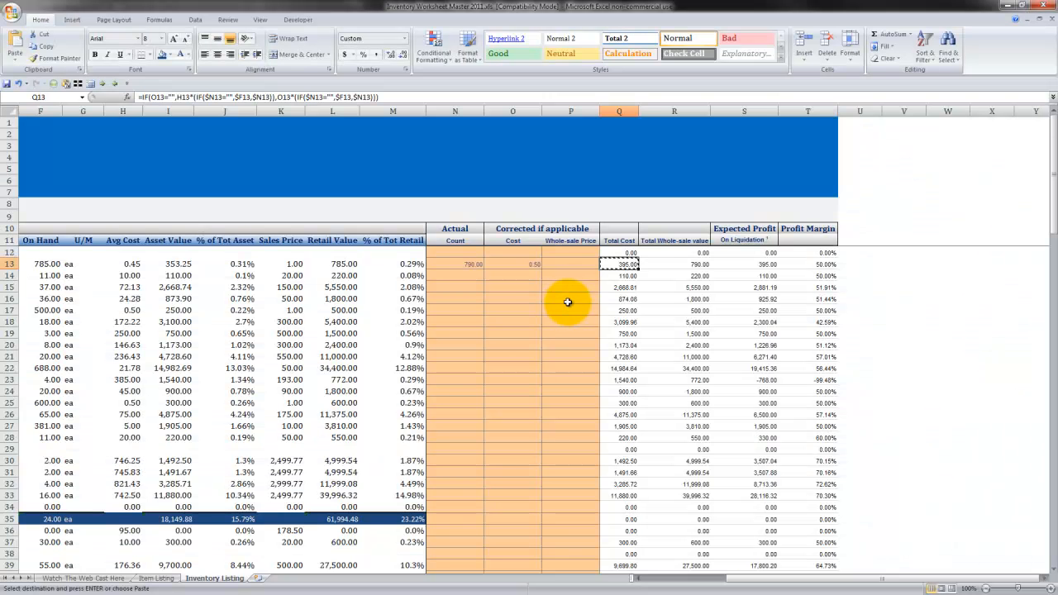
pyautogui.click(683, 264)
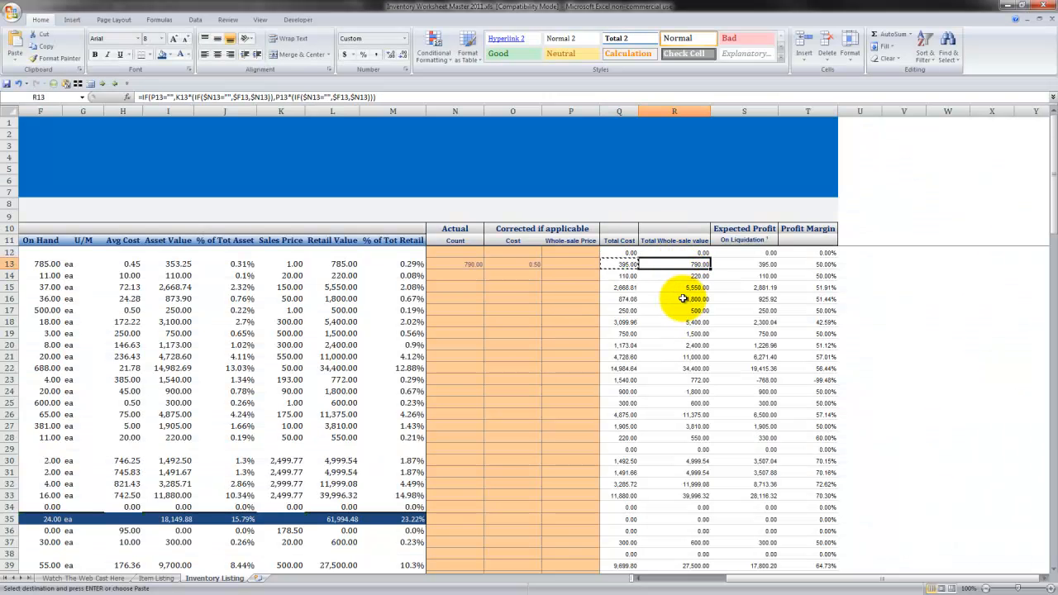
pyautogui.hotkey('alt', 'Tab')
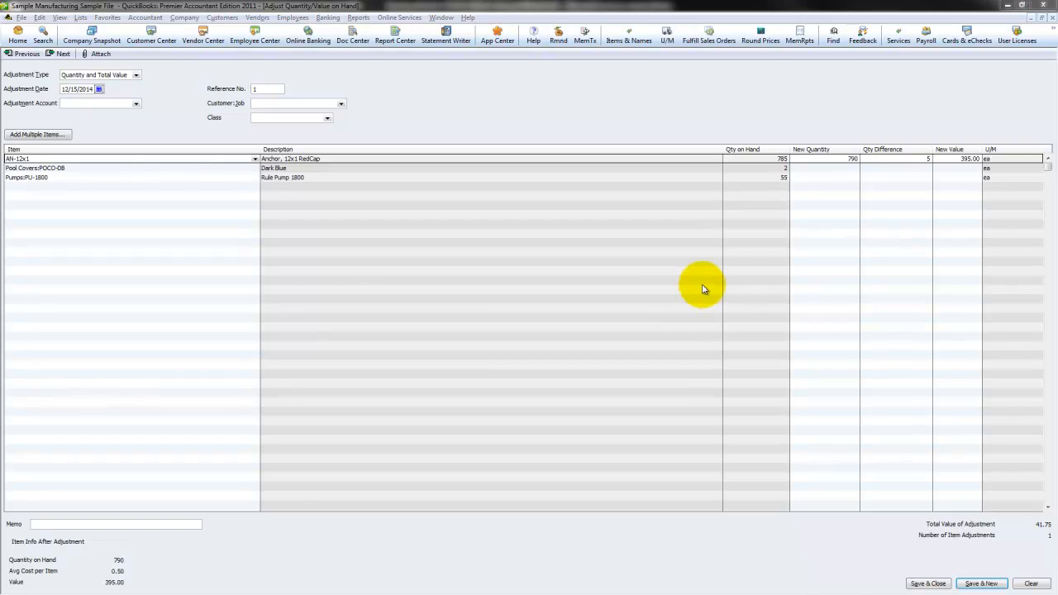
pyautogui.hotkey('alt', 'Tab')
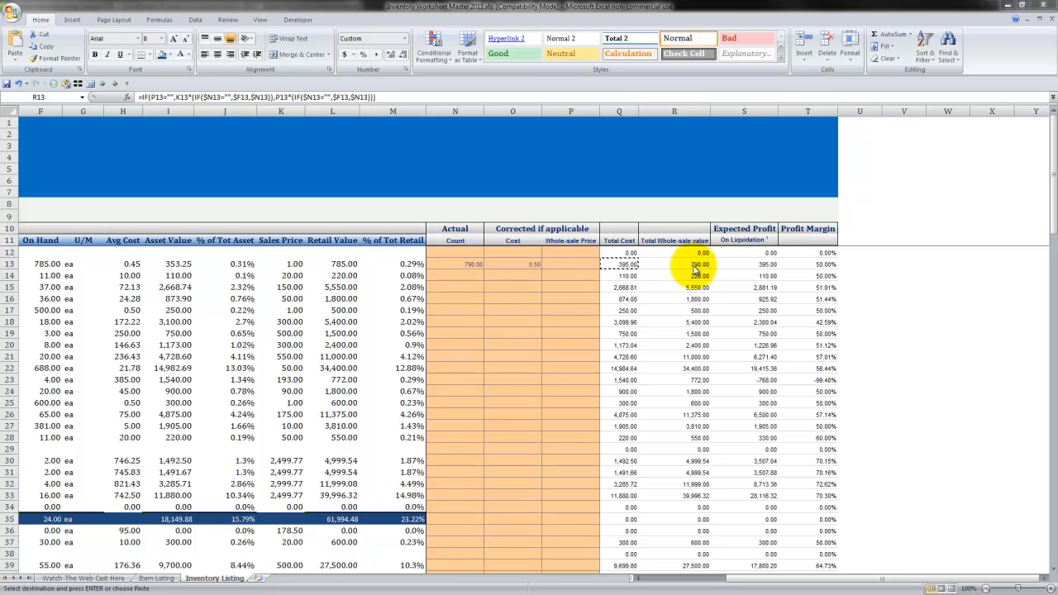
# - Review row 16 of the Excel worksheet from Item Type across to Profit Margin
pyautogui.click(405, 299)
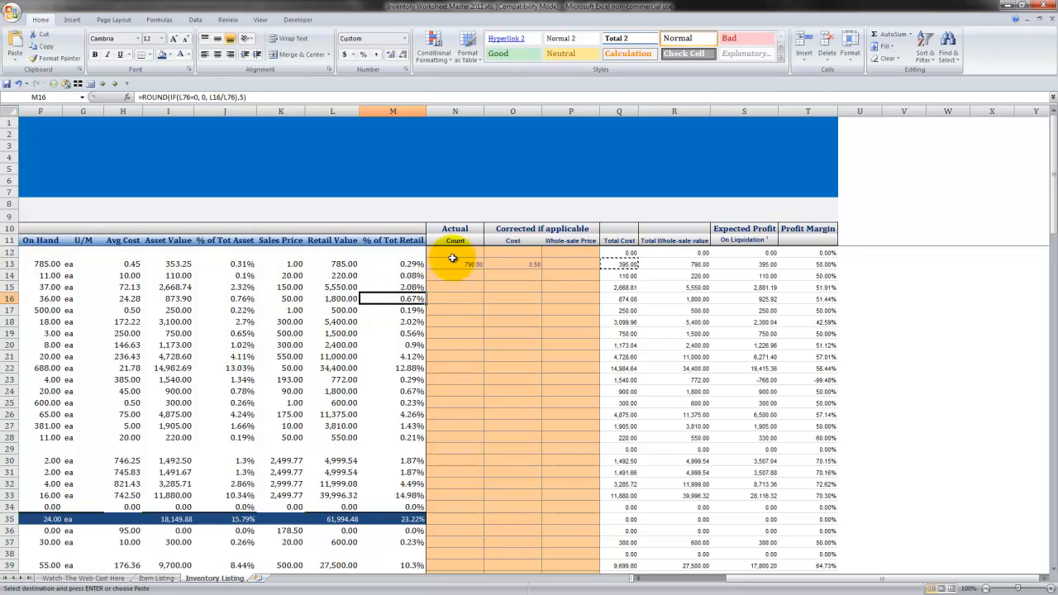
pyautogui.press('Home')
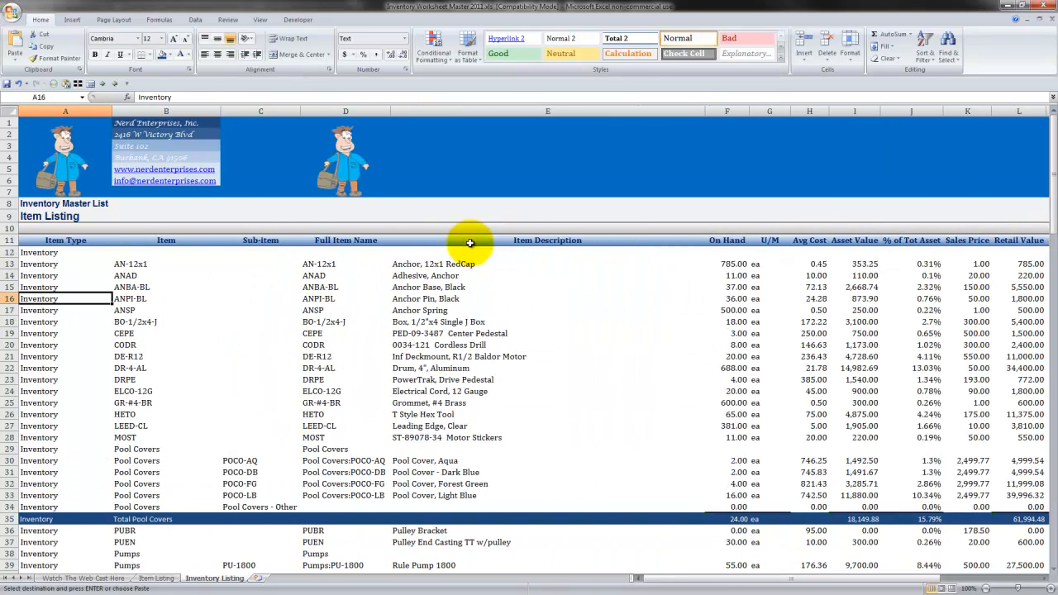
pyautogui.hotkey('ctrl', 'Right')
pyautogui.hotkey('ctrl', 'Right')
pyautogui.hotkey('ctrl', 'Right')
pyautogui.hotkey('ctrl', 'Right')
pyautogui.hotkey('ctrl', 'Right')
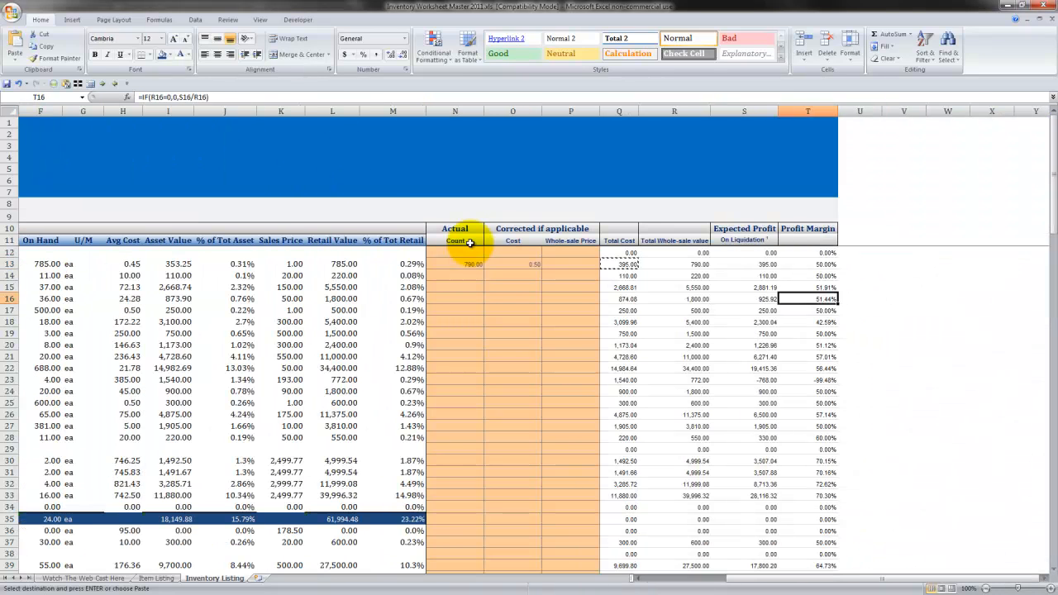
# - Examine the Actual Count column in the worksheet and compare it with the adjustment totals in QuickBooks
pyautogui.press('Left')
pyautogui.press('Left')
pyautogui.press('Left')
pyautogui.press('Left')
pyautogui.press('Left')
pyautogui.press('Left')
pyautogui.press('Up')
pyautogui.press('Up')
pyautogui.press('Down')
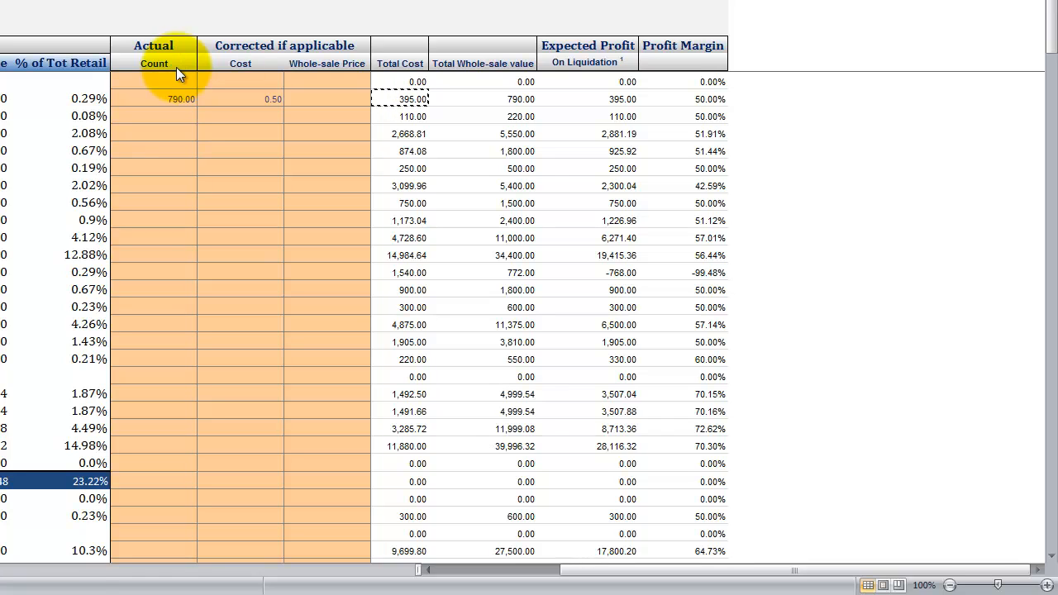
pyautogui.hotkey('alt', 'Tab')
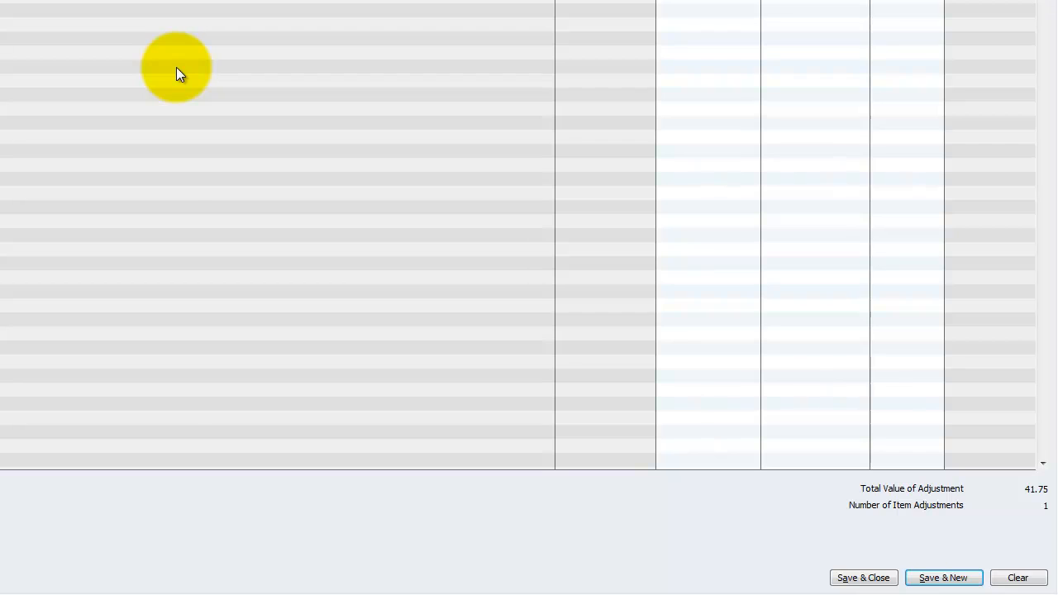
pyautogui.hotkey('alt', 'Tab')
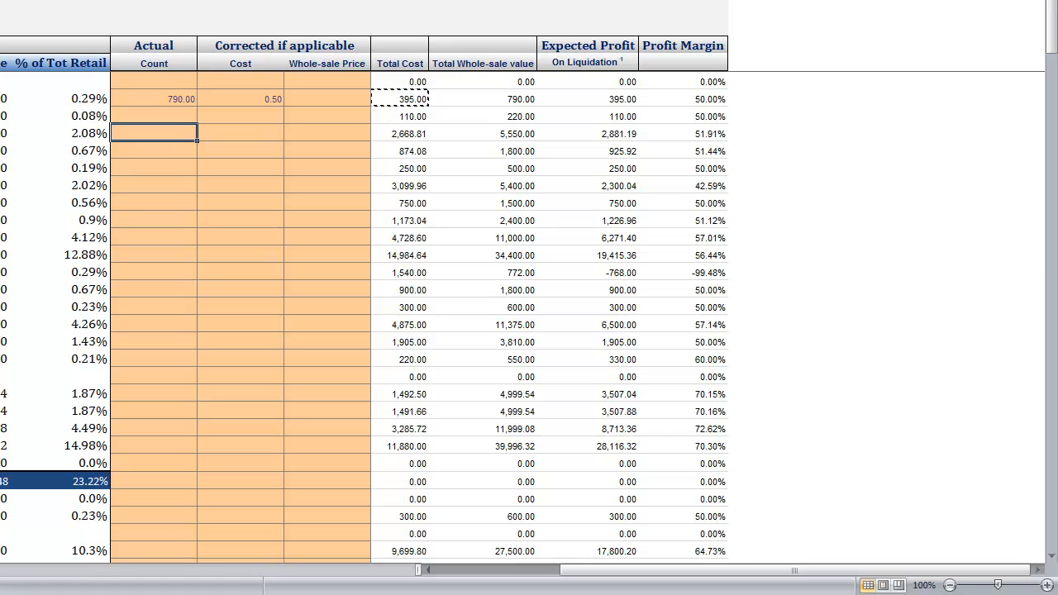
# - Switch to Firefox, open the Learning Center page on nerdenterprises.com and locate the Downloads - Productivity Tools category
pyautogui.click(3, 99)
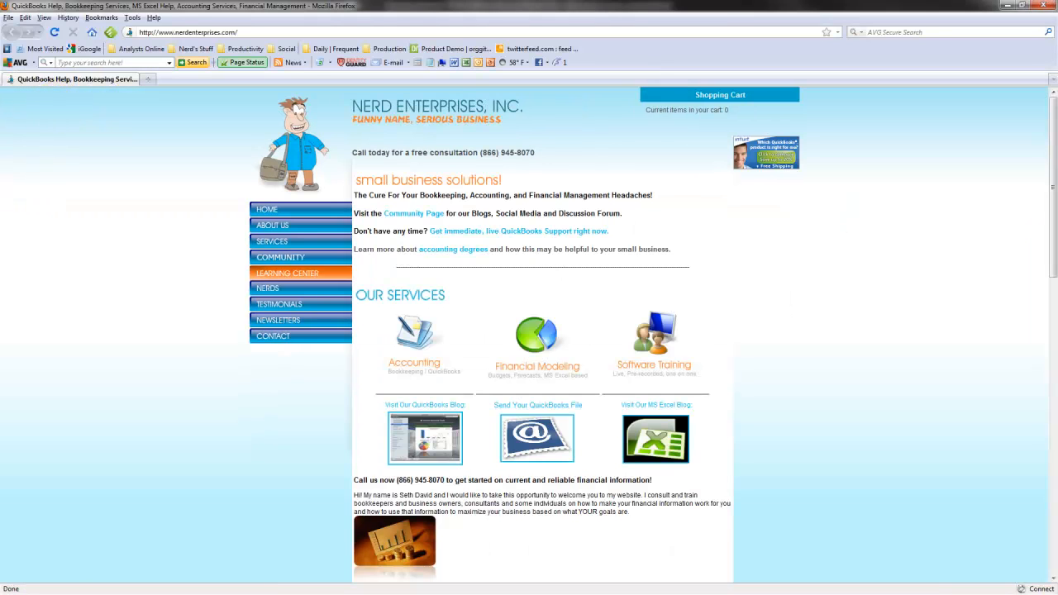
pyautogui.click(308, 276)
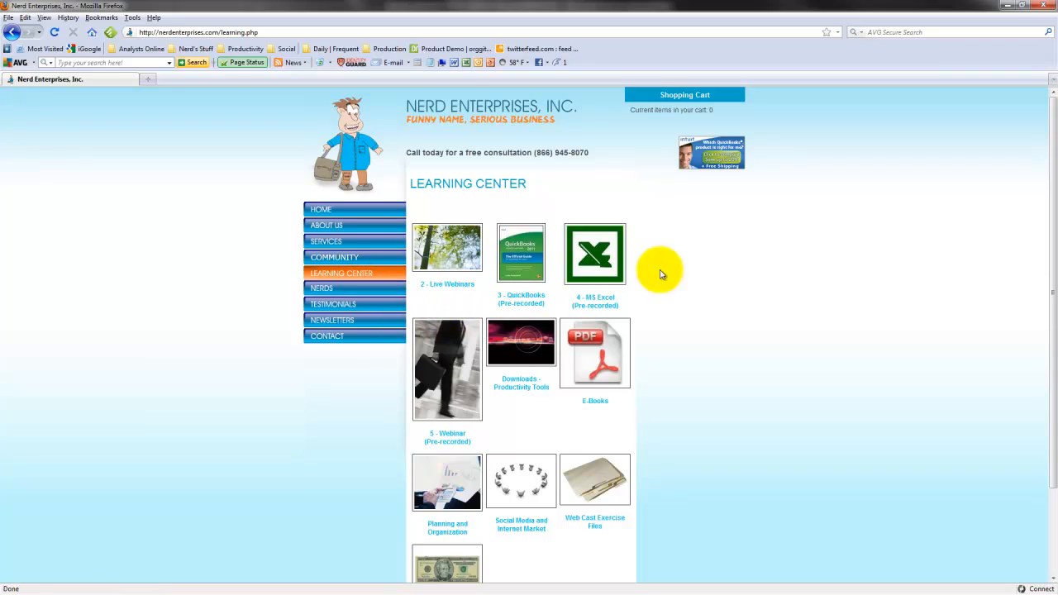
pyautogui.scroll(-3, 658, 272)
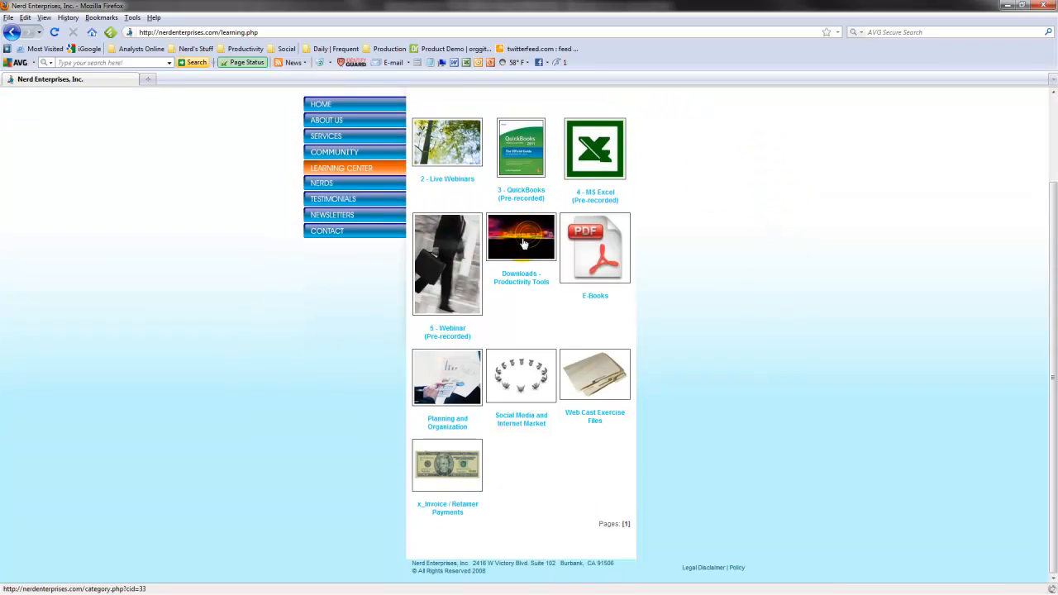